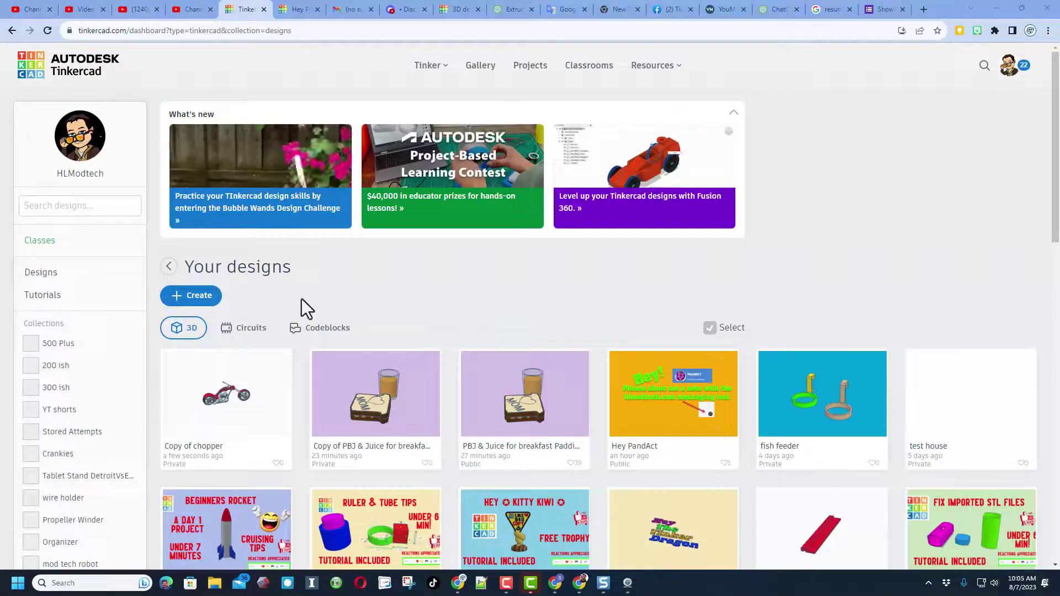
Create a new 3D design and rename it 'house day 1'.
click(194, 302)
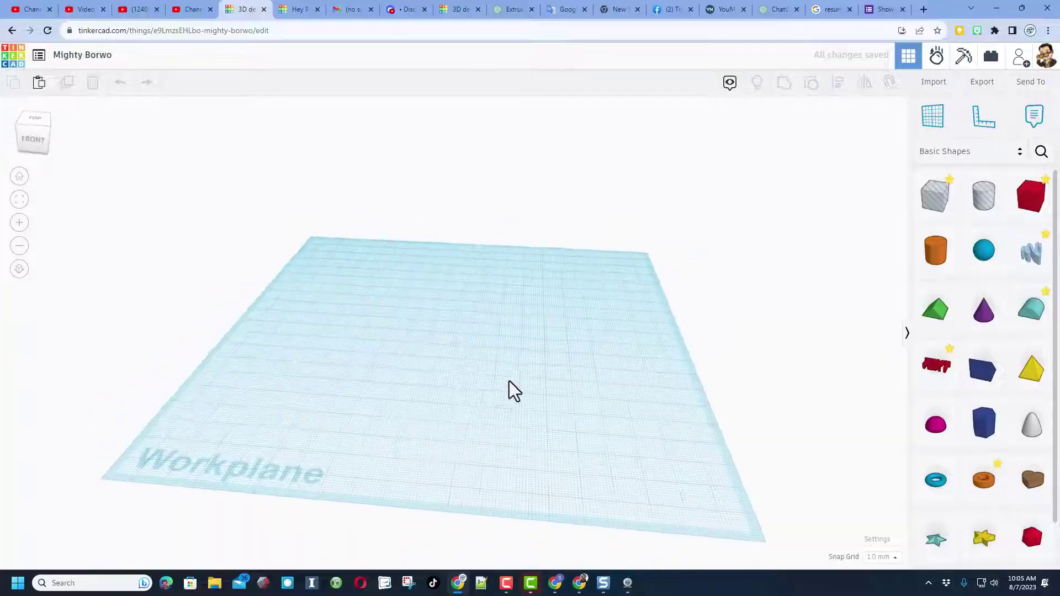
click(82, 56)
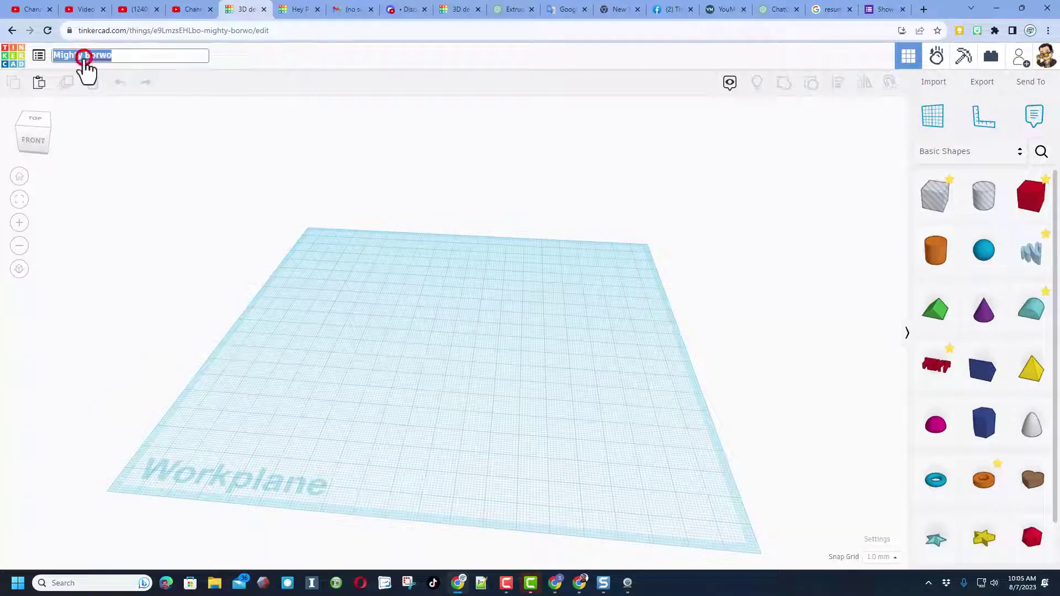
text(house )
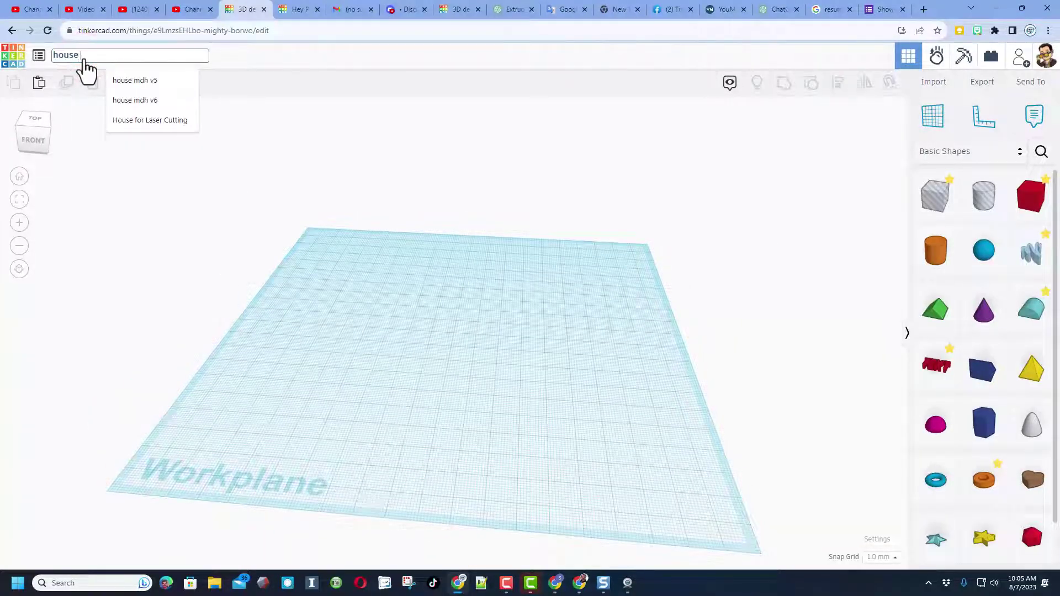
text(day 1)
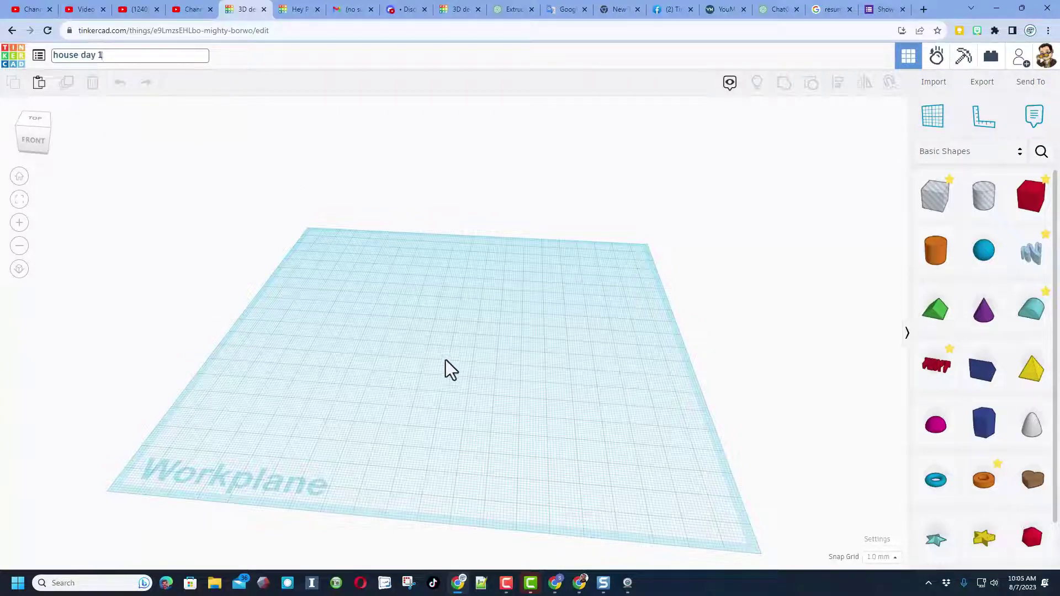
click(446, 361)
Drop a red box onto the workplane, scale it to about 67 mm and enter 40 for one dimension.
mouse_move(421, 346)
right_down()
mouse_move(472, 356)
mouse_move(366, 346)
mouse_move(421, 325)
mouse_move(422, 338)
right_up()
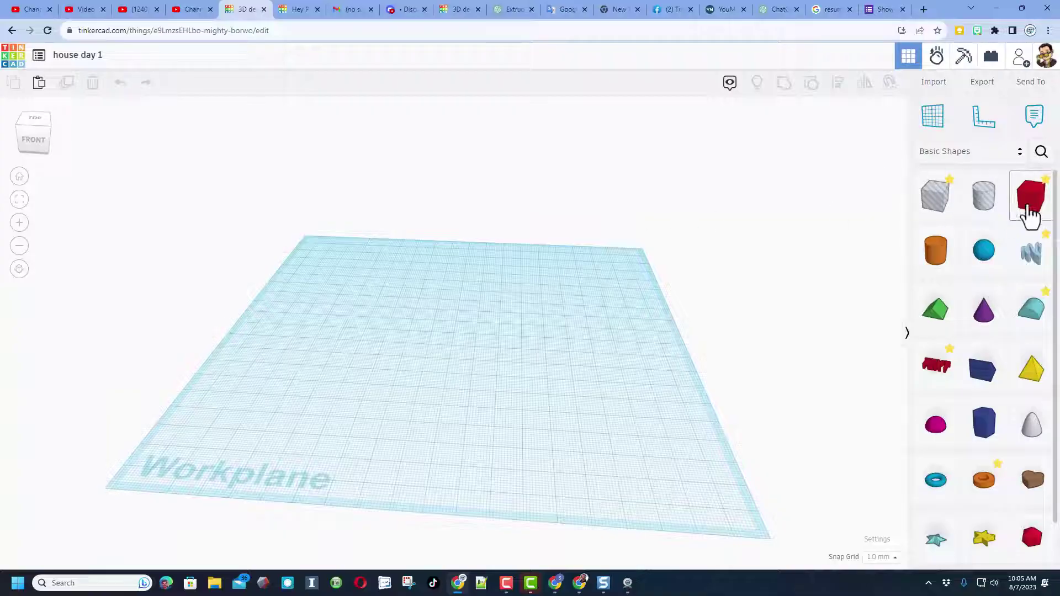
mouse_move(1029, 214)
mouse_down()
mouse_move(444, 334)
mouse_move(359, 386)
mouse_up()
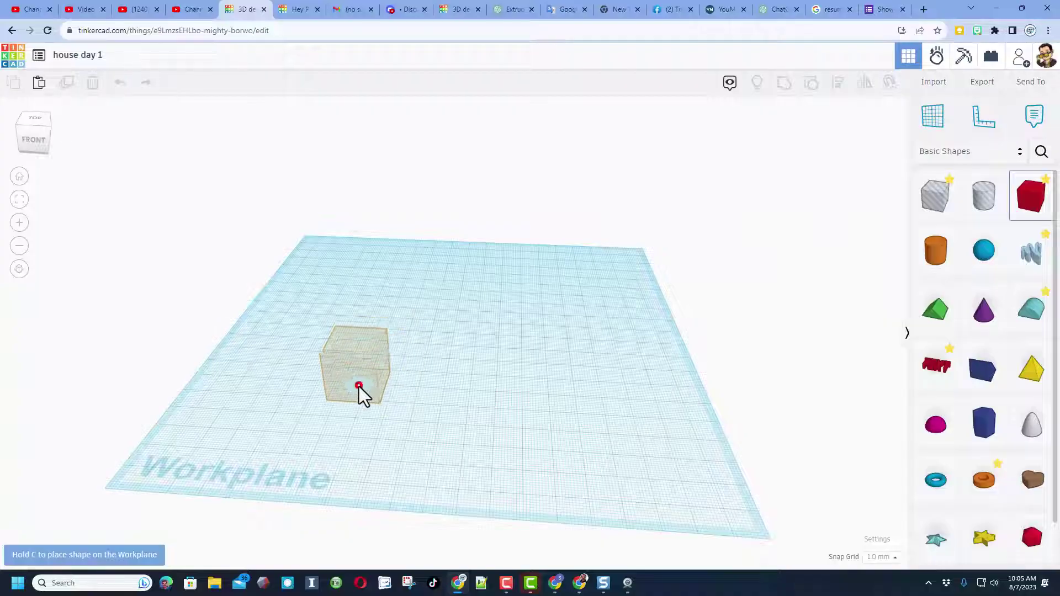
click(358, 387)
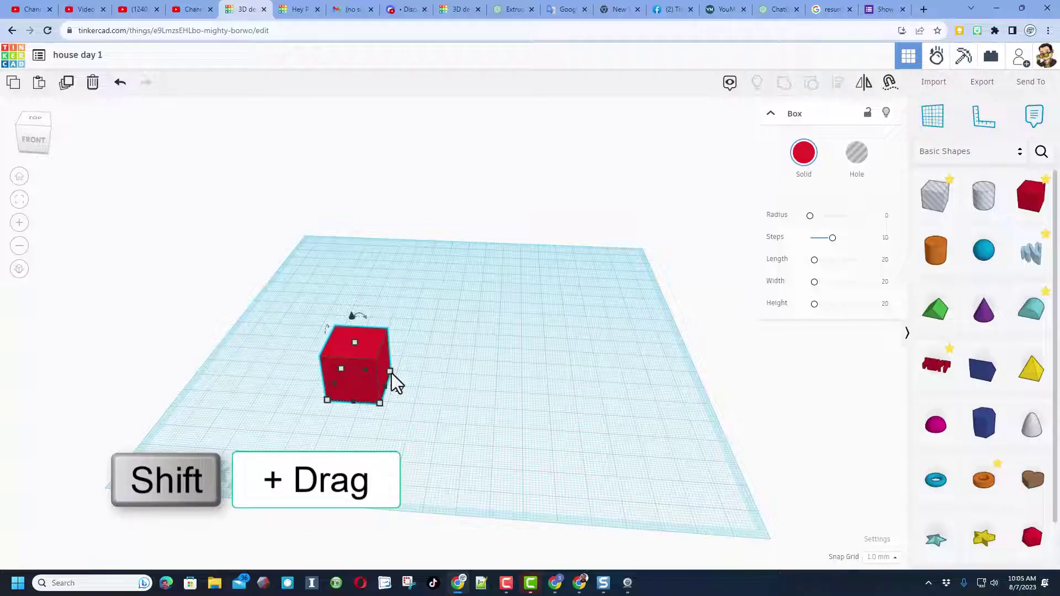
shift+drag(390, 374, 530, 339)
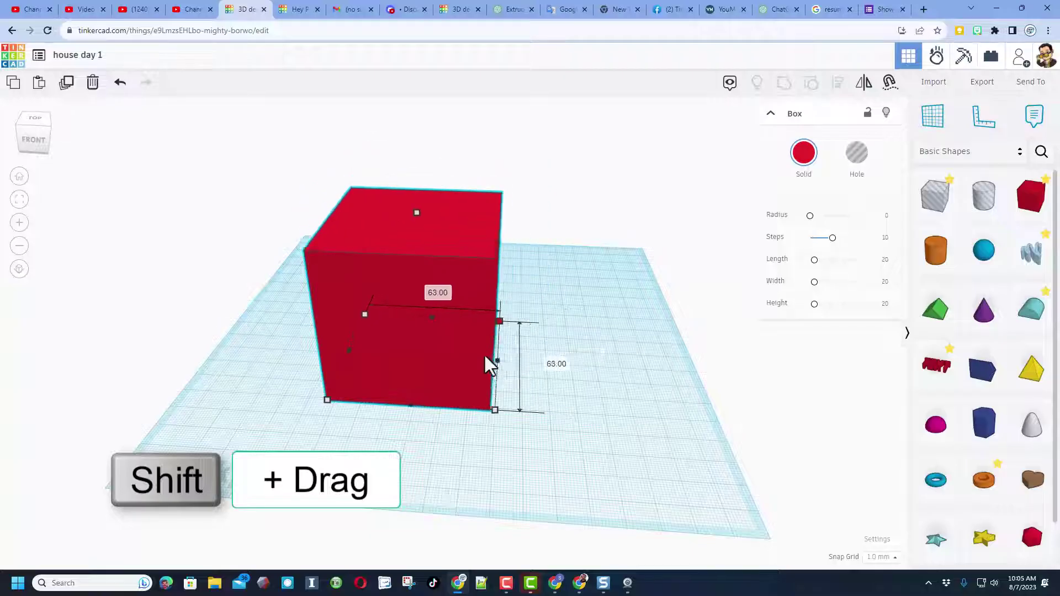
shift+drag(530, 340, 543, 362)
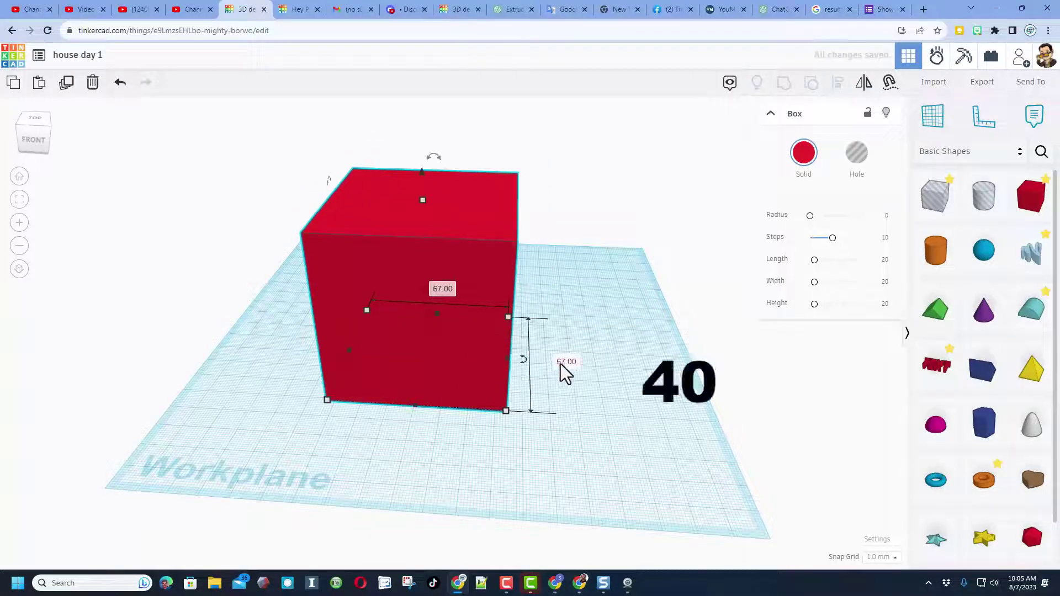
click(561, 362)
text(40)
key(Return)
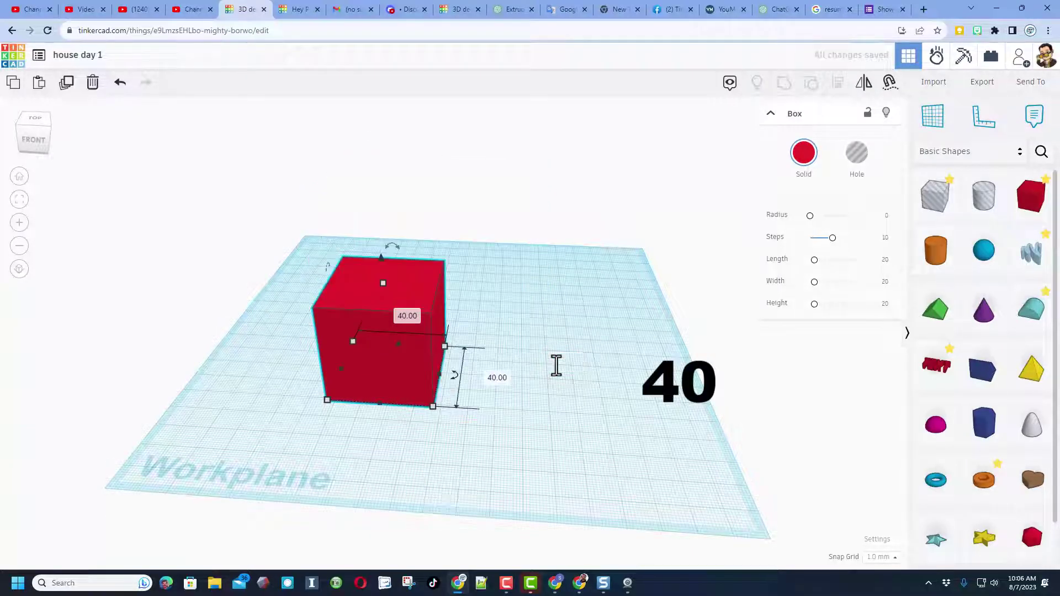
Resize the red box to 70 mm length and 35 mm height.
click(522, 459)
right_drag(522, 459, 408, 431)
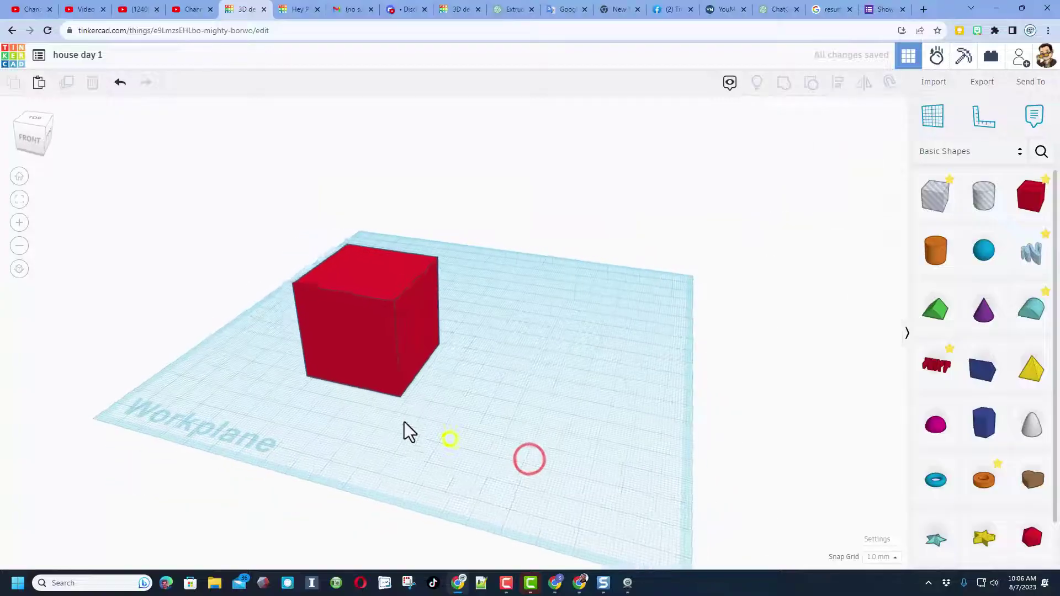
click(379, 351)
click(367, 269)
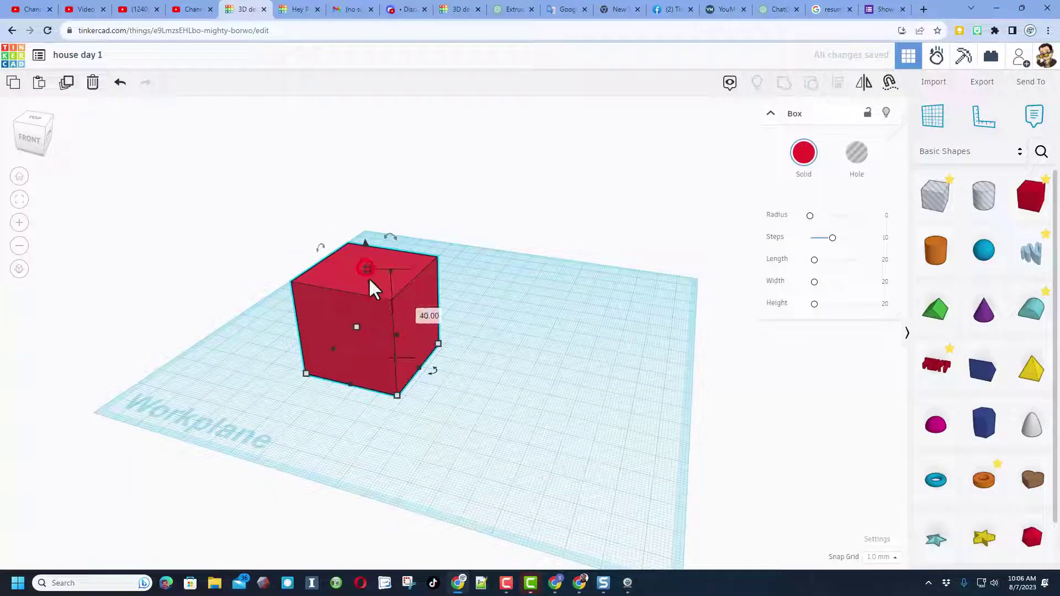
click(398, 397)
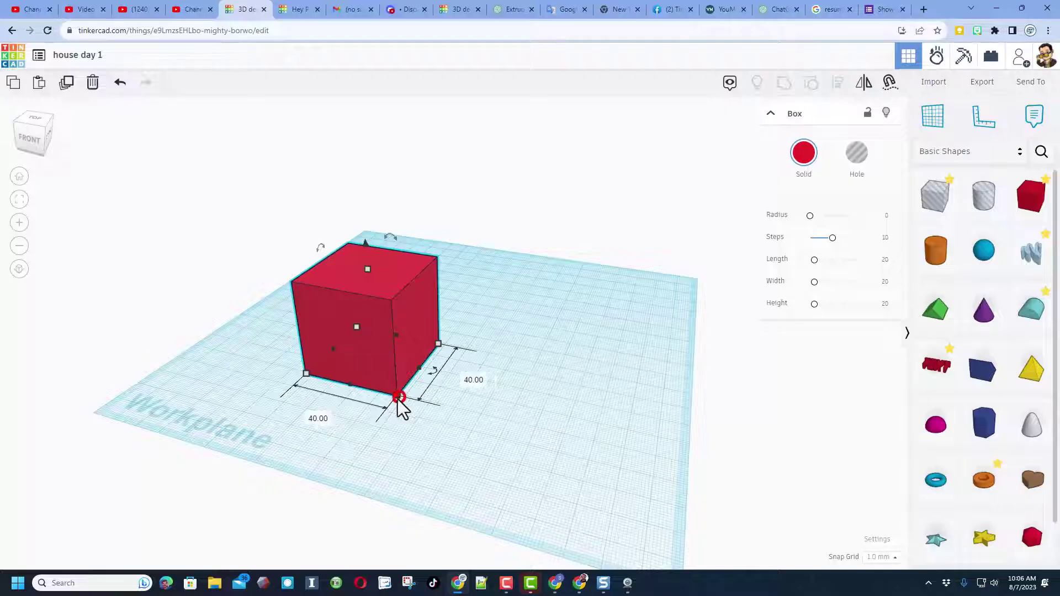
click(312, 421)
text(70)
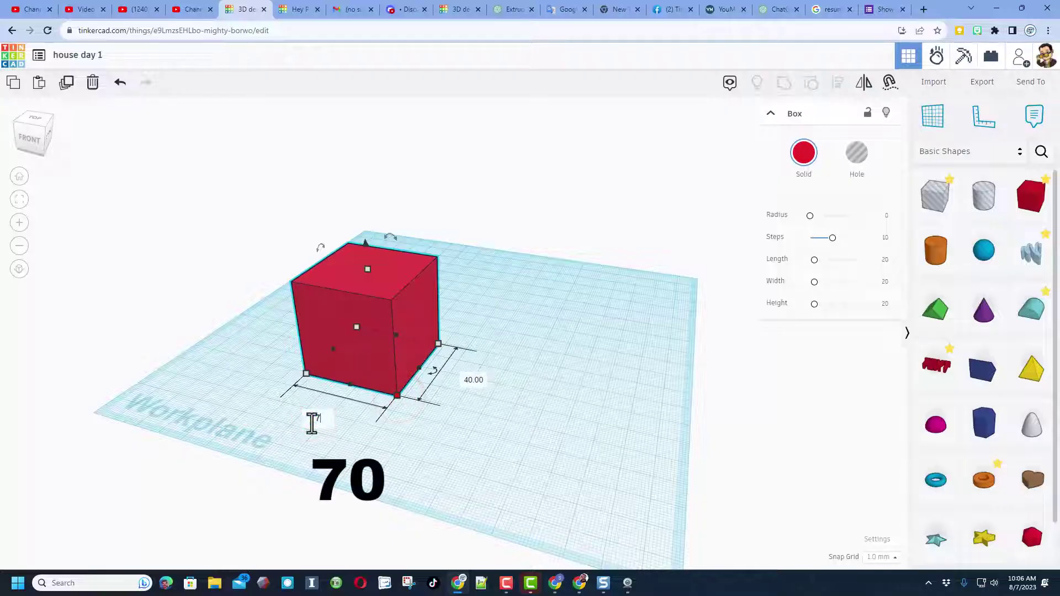
key(Return)
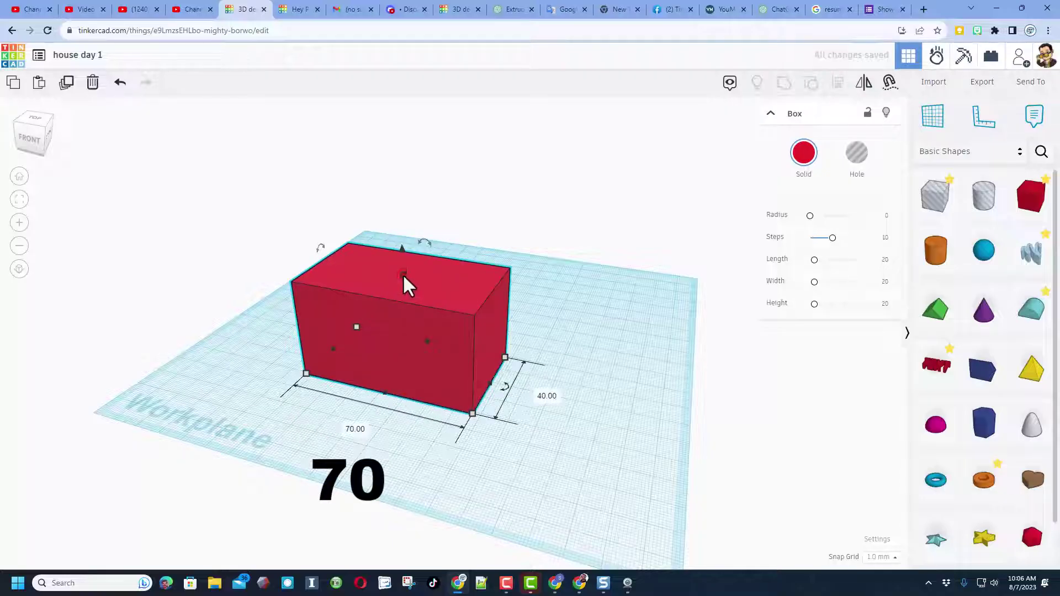
click(461, 321)
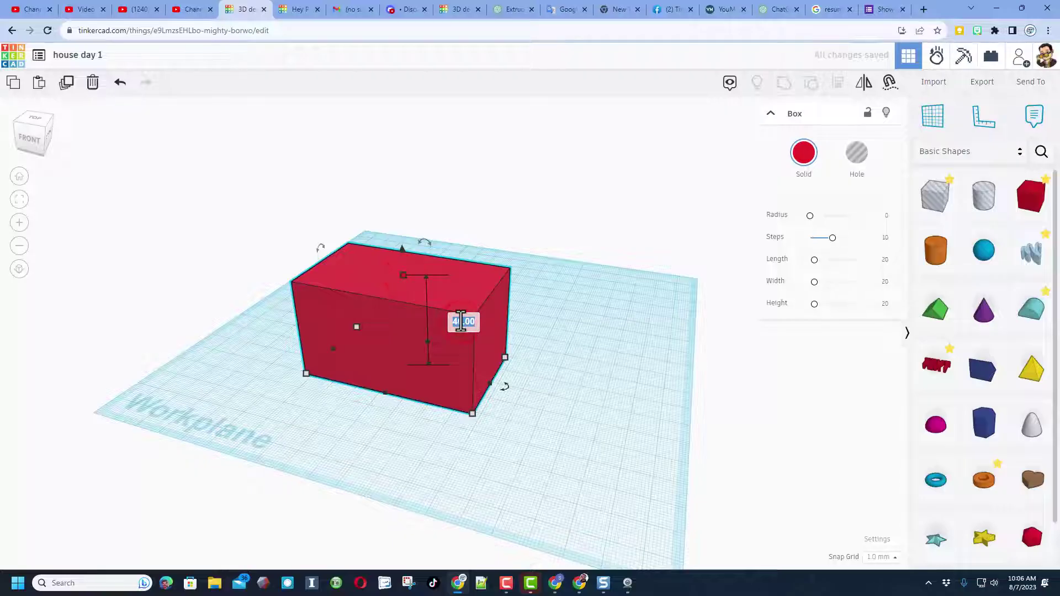
text(35)
key(Return)
mouse_move(389, 423)
right_down()
mouse_move(428, 437)
mouse_move(419, 445)
right_up()
Pick brown from the Solid colour palette for the box.
click(509, 329)
click(805, 158)
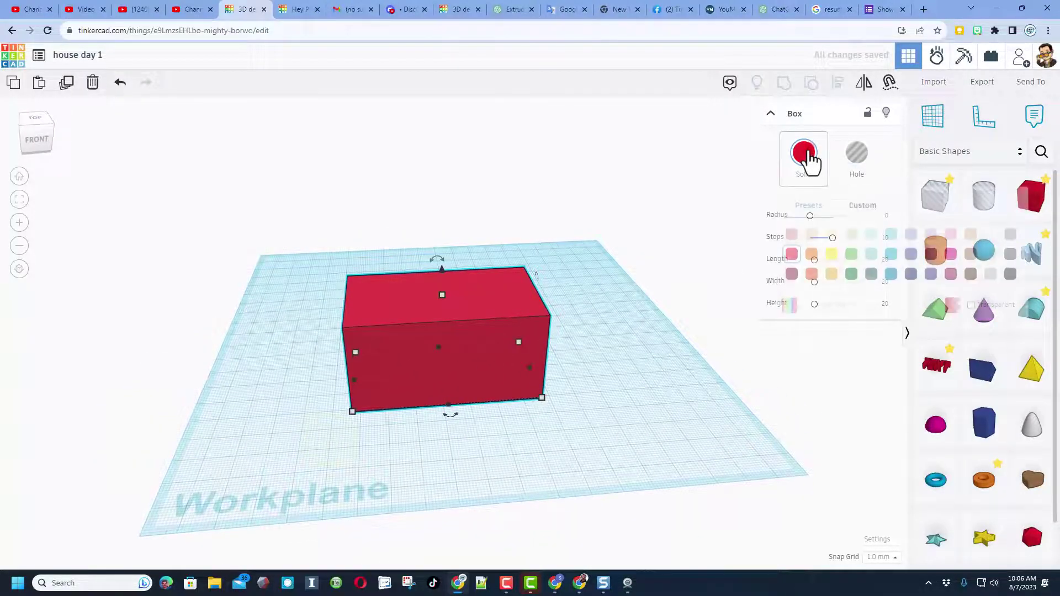
click(971, 275)
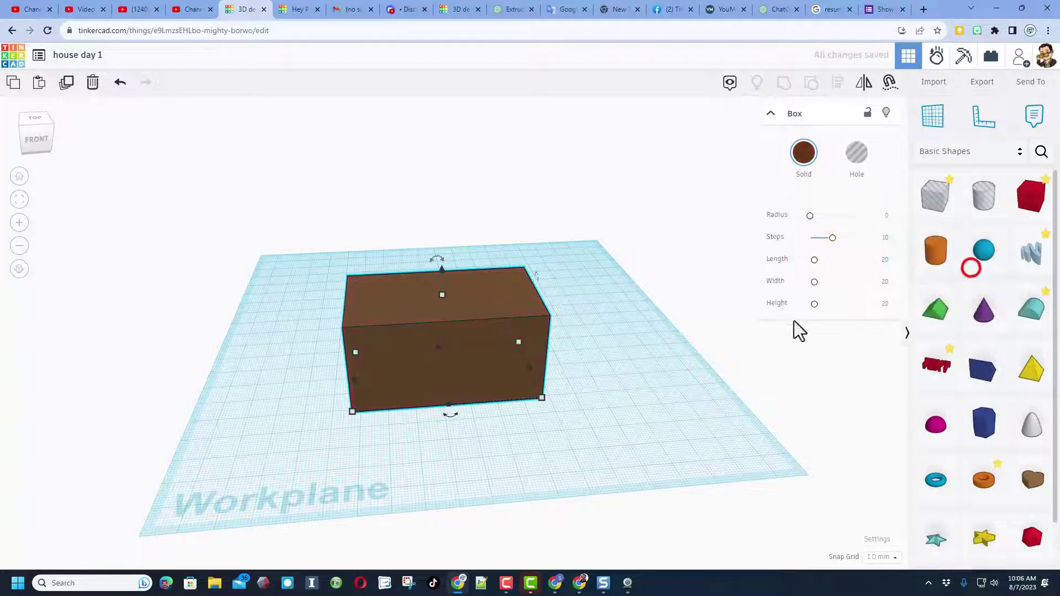
click(689, 358)
right_drag(635, 348, 389, 345)
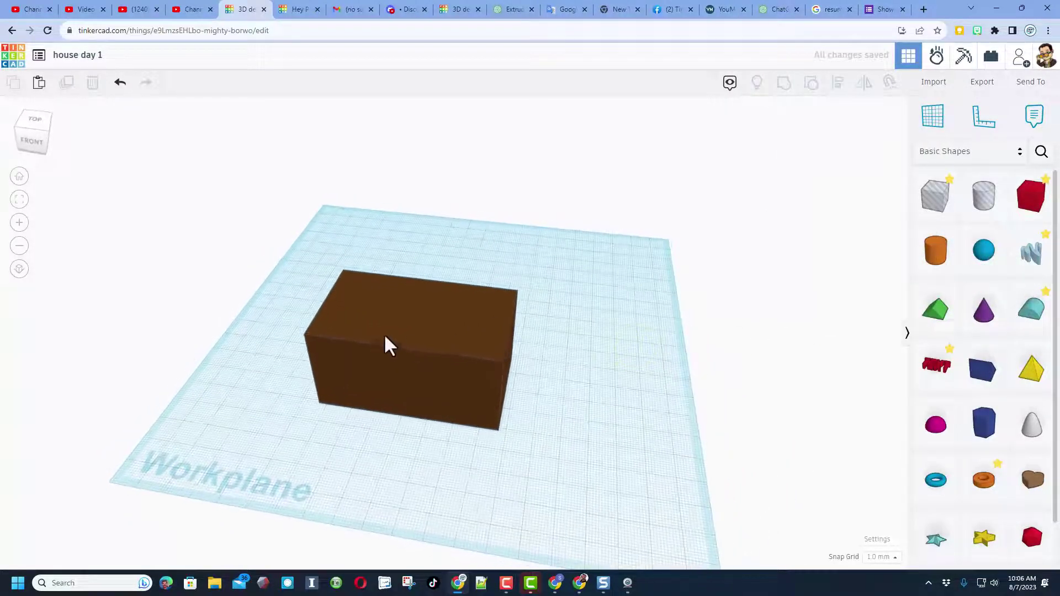
right_drag(332, 331, 671, 368)
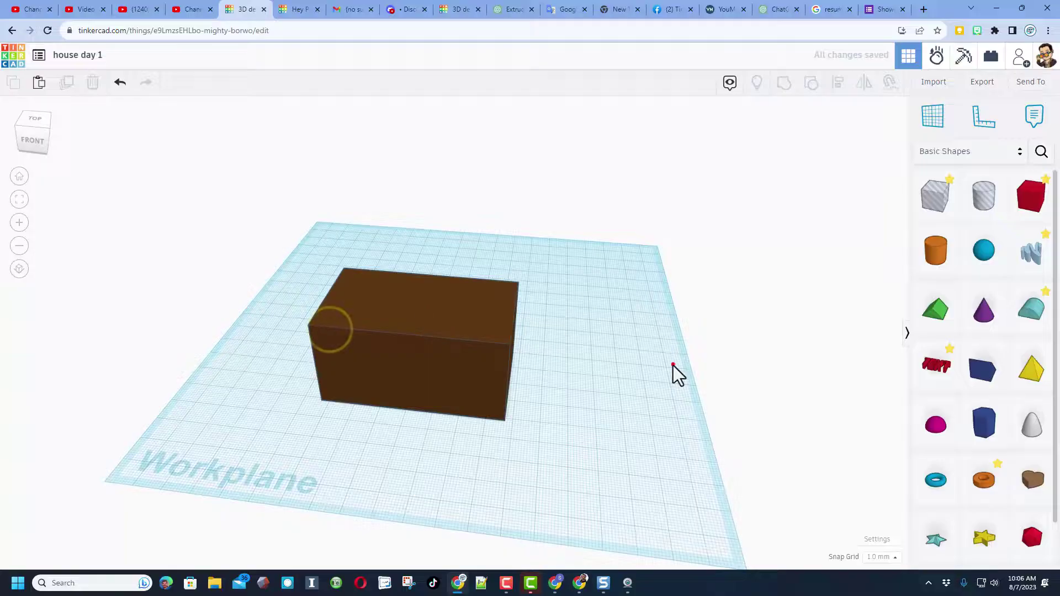
Duplicate the brown box, move the copy aside and turn it into a hole.
click(483, 315)
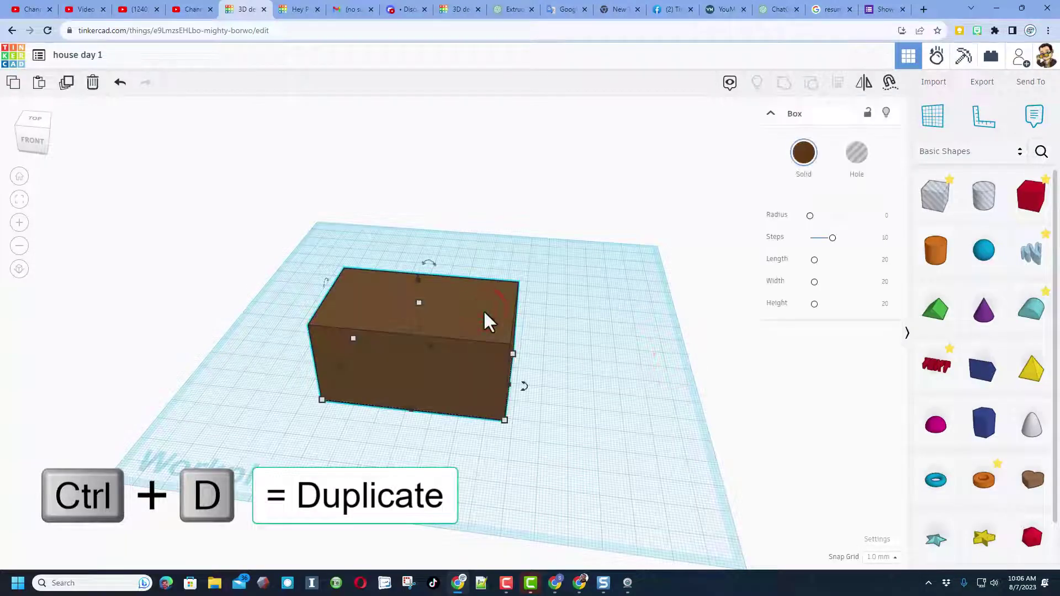
click(66, 85)
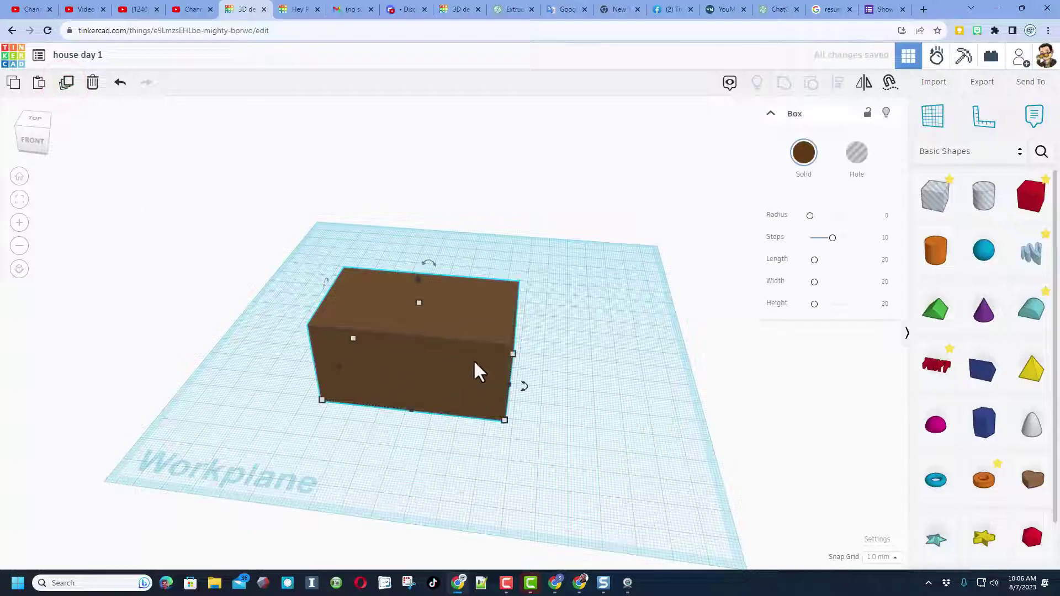
drag(484, 329, 649, 275)
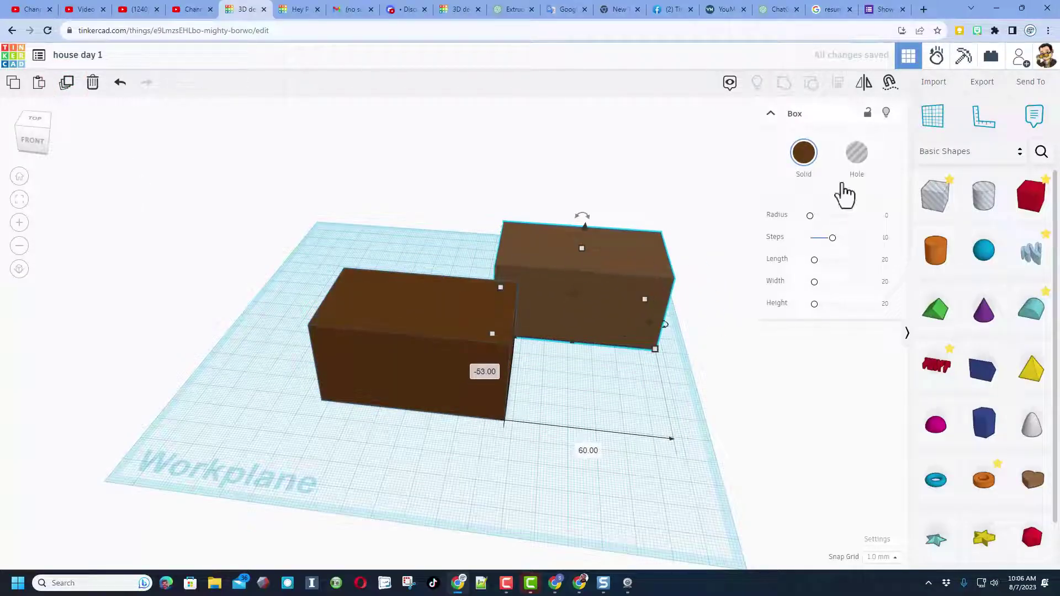
click(859, 164)
Size the hole box to 66 mm length and 36 mm width.
click(601, 276)
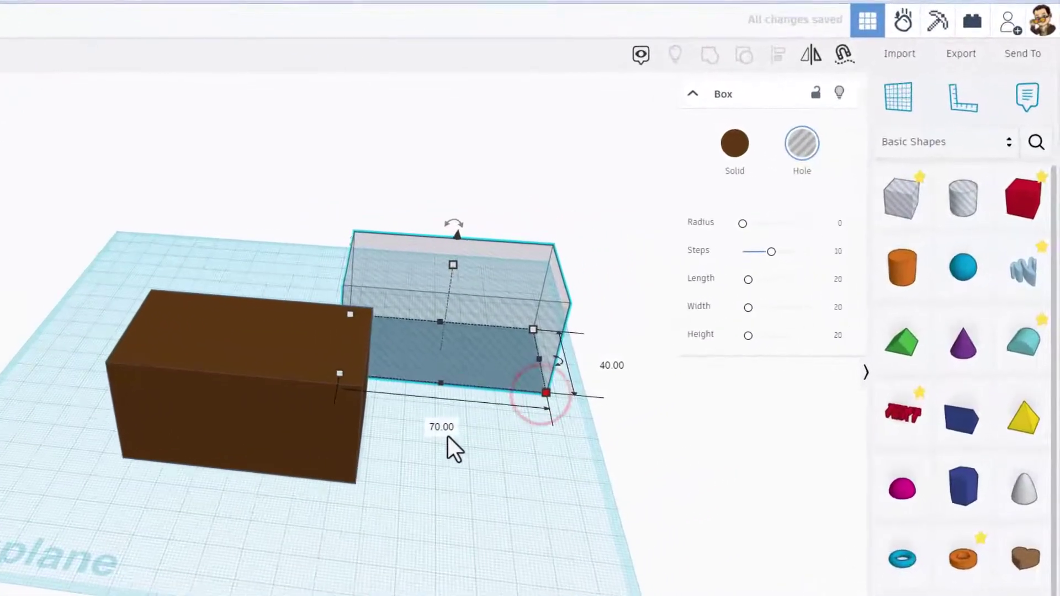
click(583, 381)
key(Return)
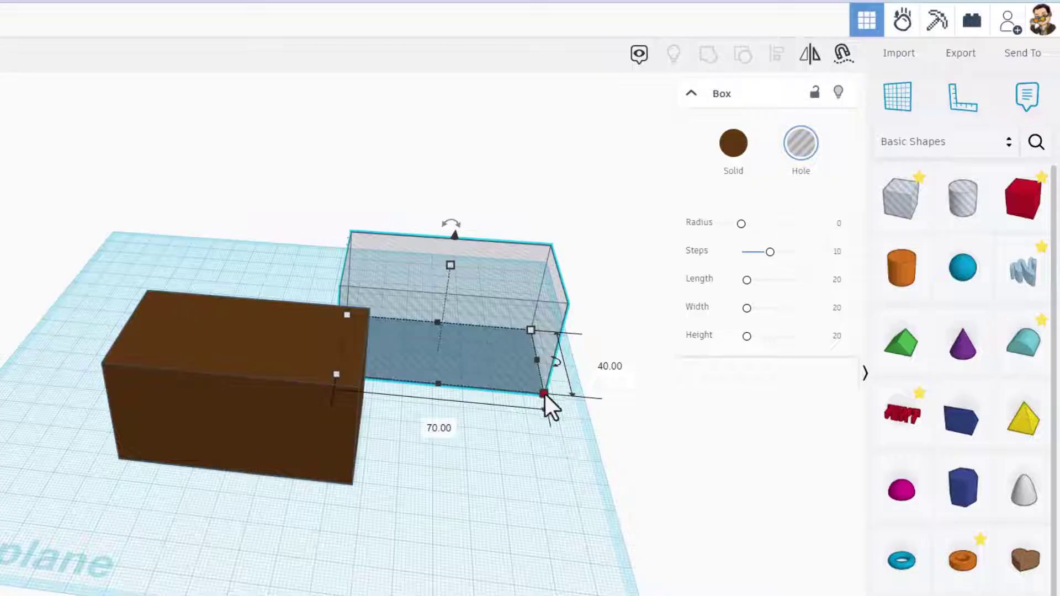
click(439, 427)
text(66)
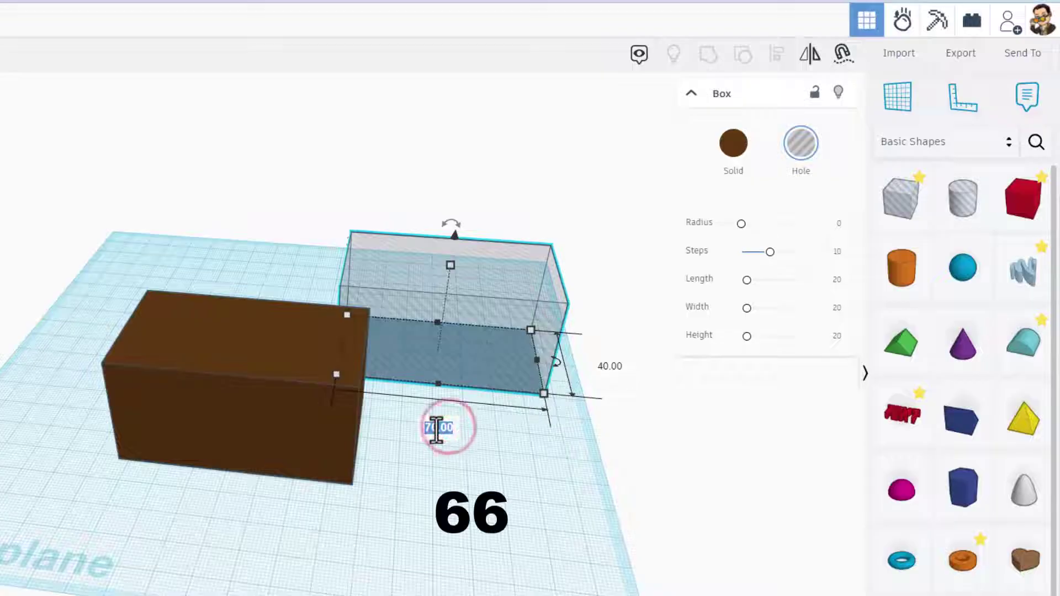
key(Return)
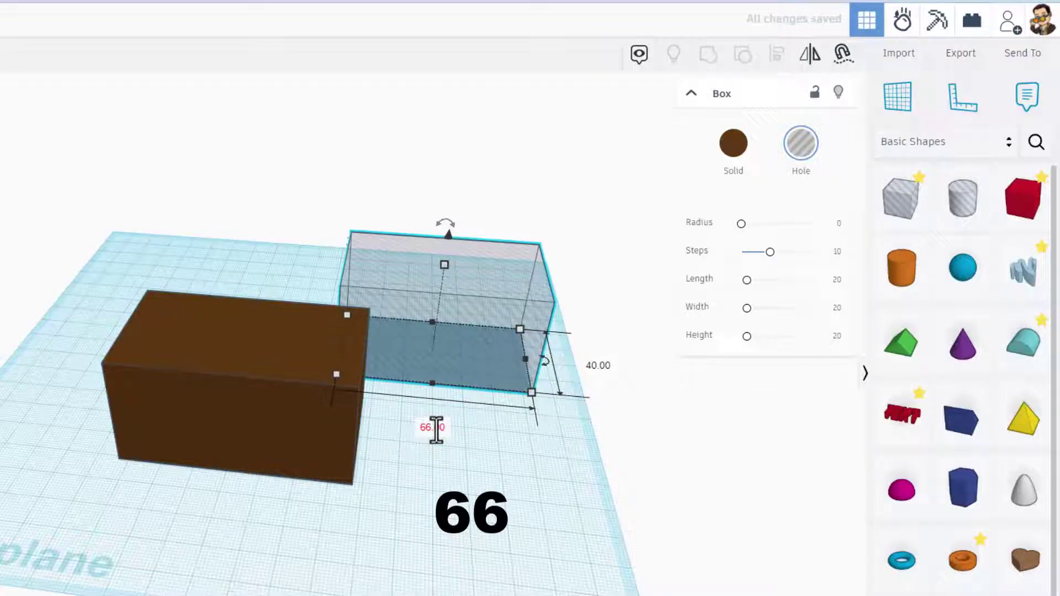
click(598, 365)
text(36)
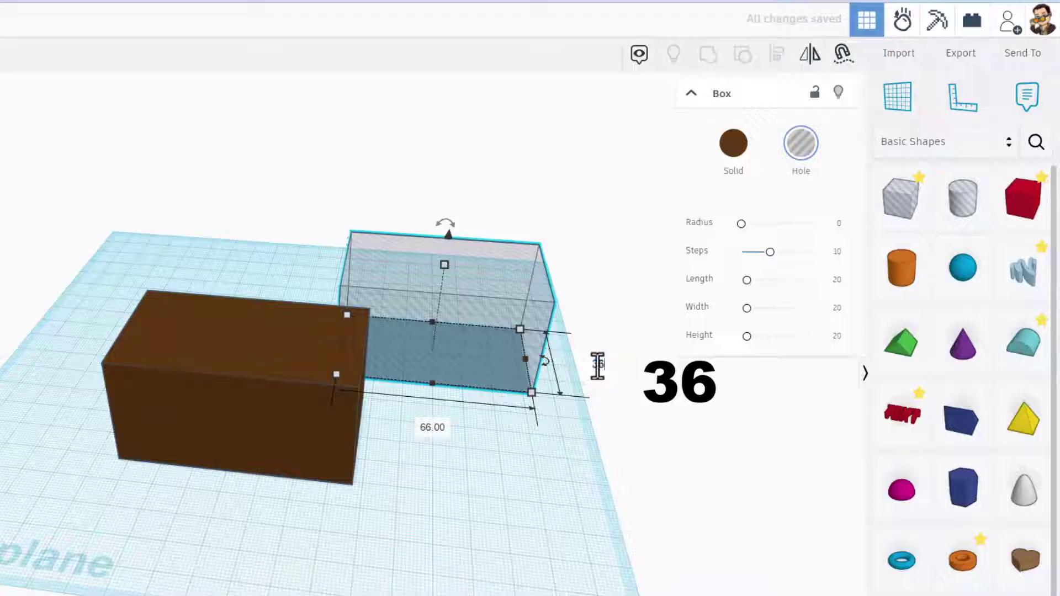
key(Return)
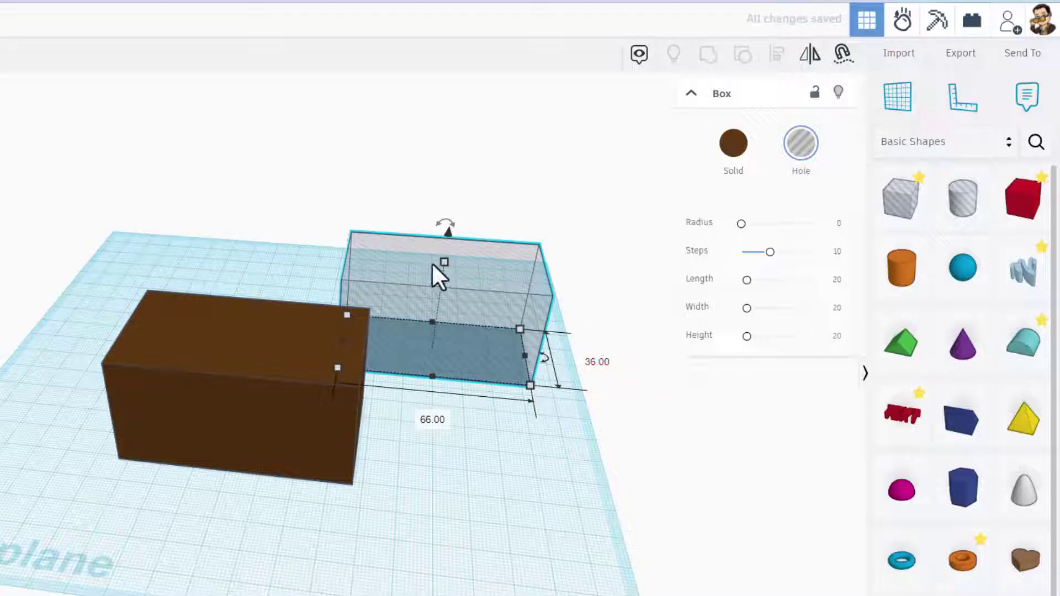
Set the hole height to 40 and move it inside the brown box.
click(440, 263)
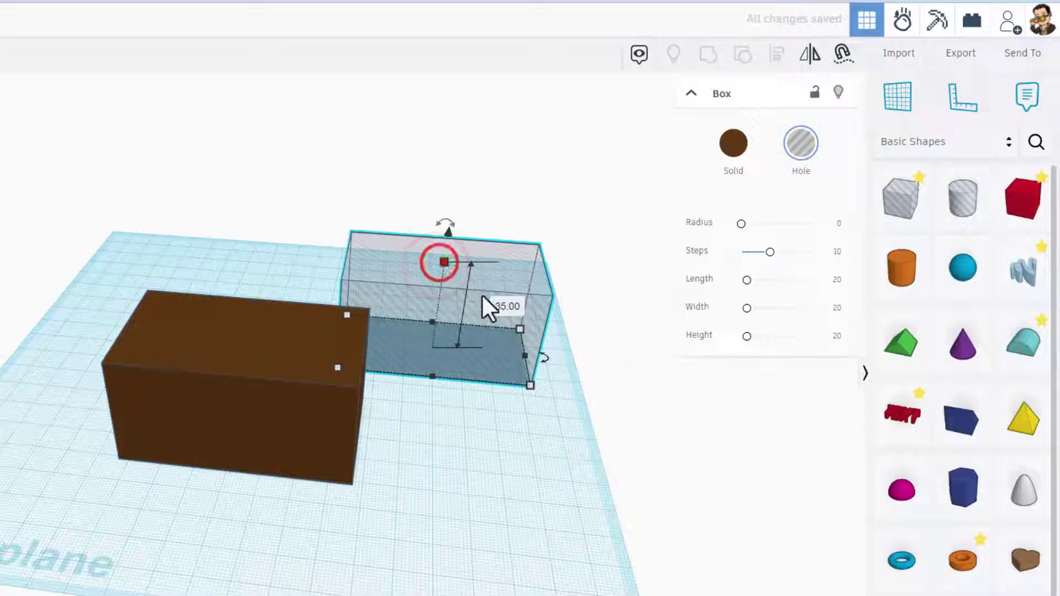
click(507, 307)
text(40)
key(Return)
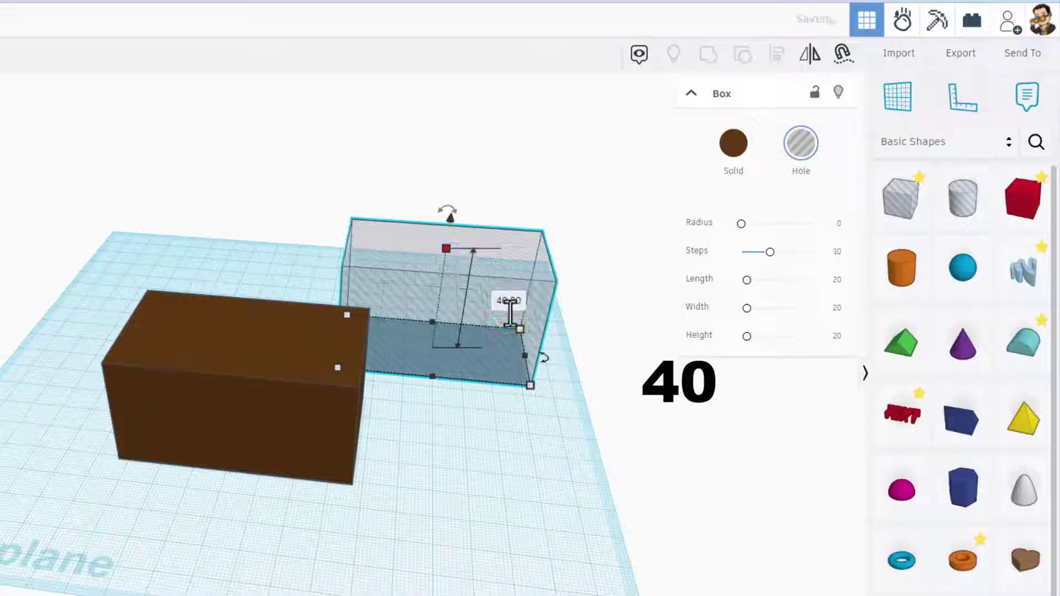
click(469, 439)
mouse_move(431, 336)
mouse_down()
mouse_move(145, 383)
mouse_move(218, 415)
mouse_up()
click(600, 481)
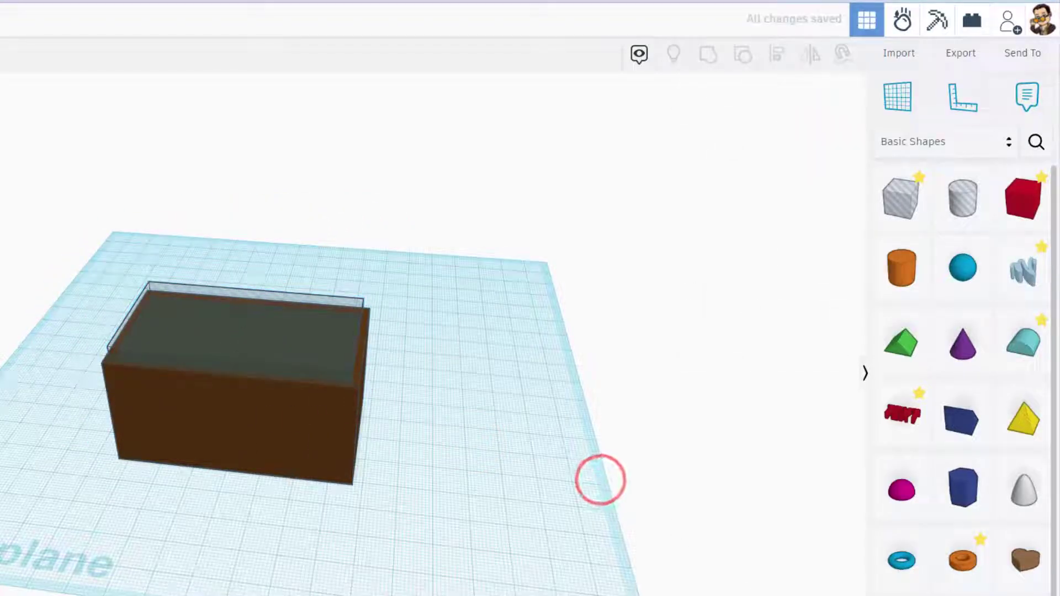
Select the brown box and hole together and centre them on both axes.
drag(16, 282, 55, 382)
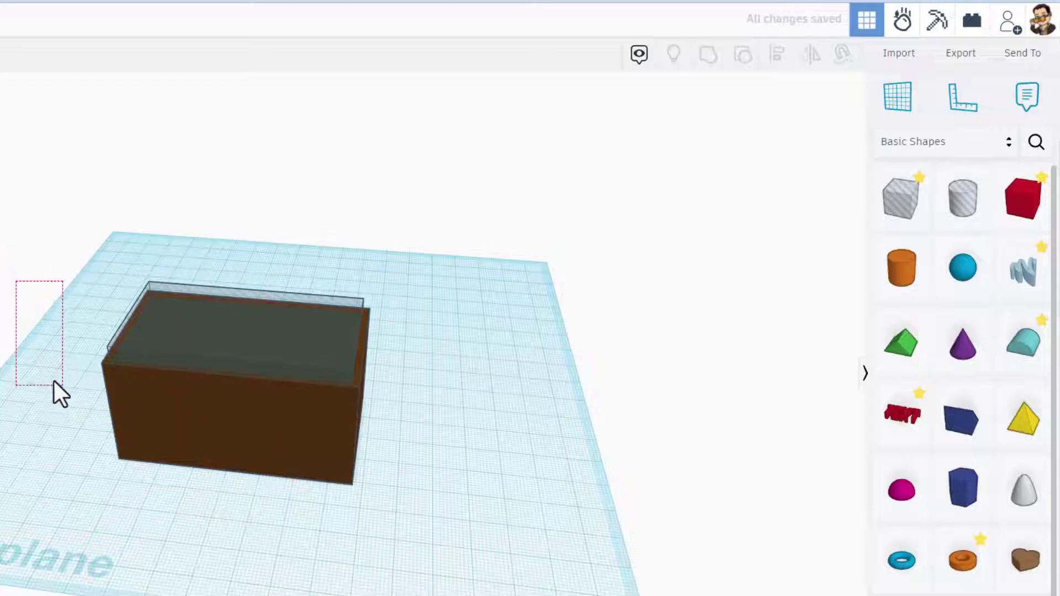
drag(53, 383, 211, 485)
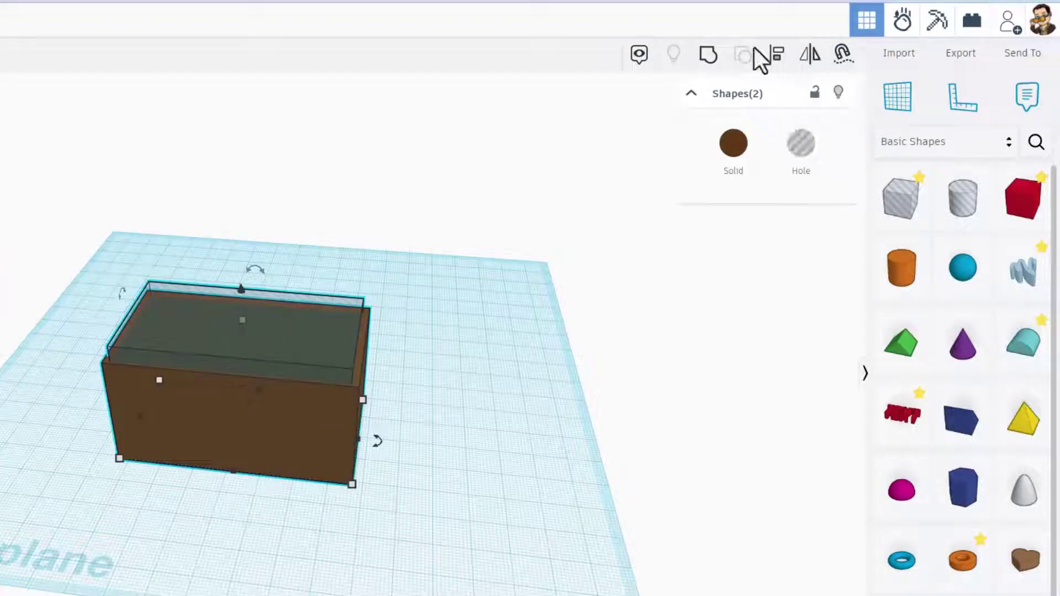
click(777, 55)
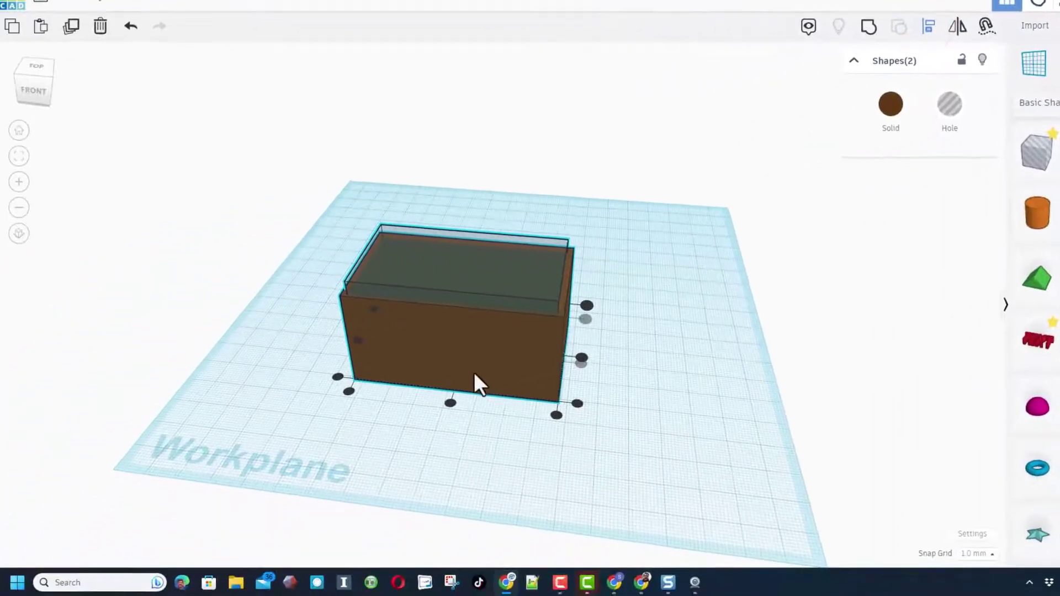
click(451, 403)
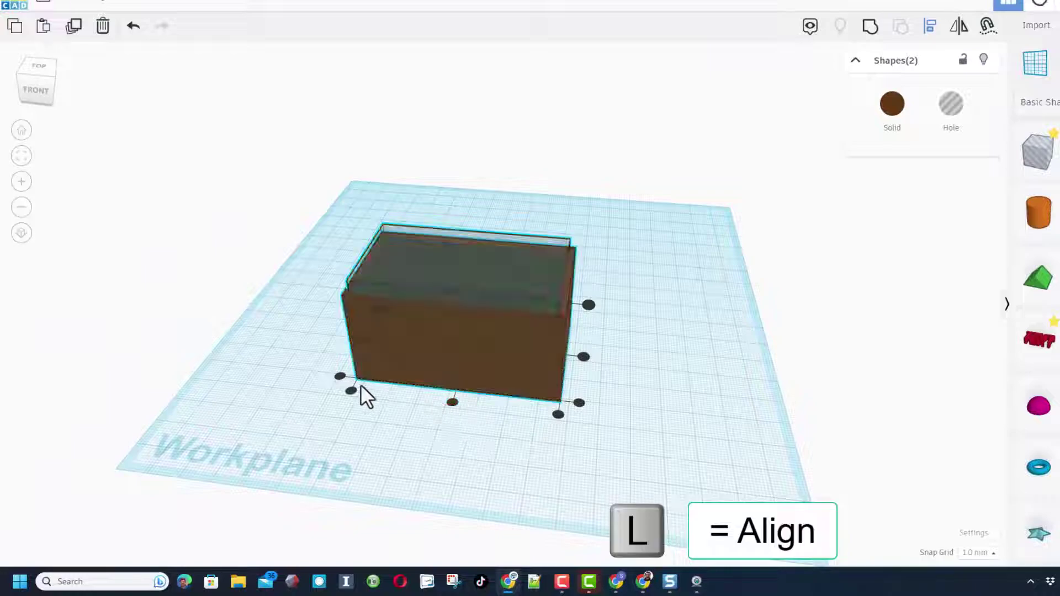
click(30, 76)
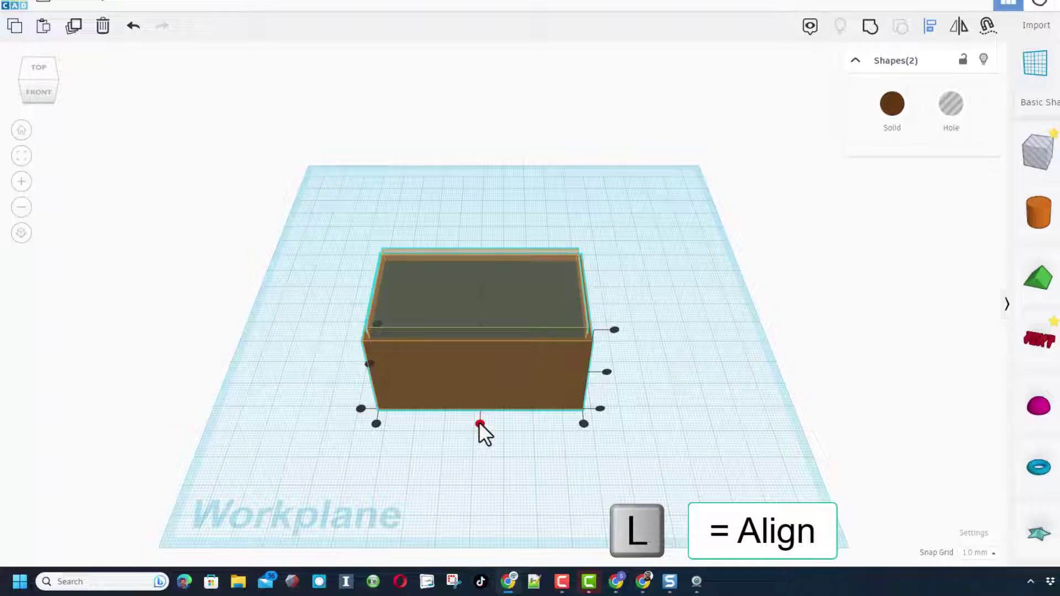
click(479, 421)
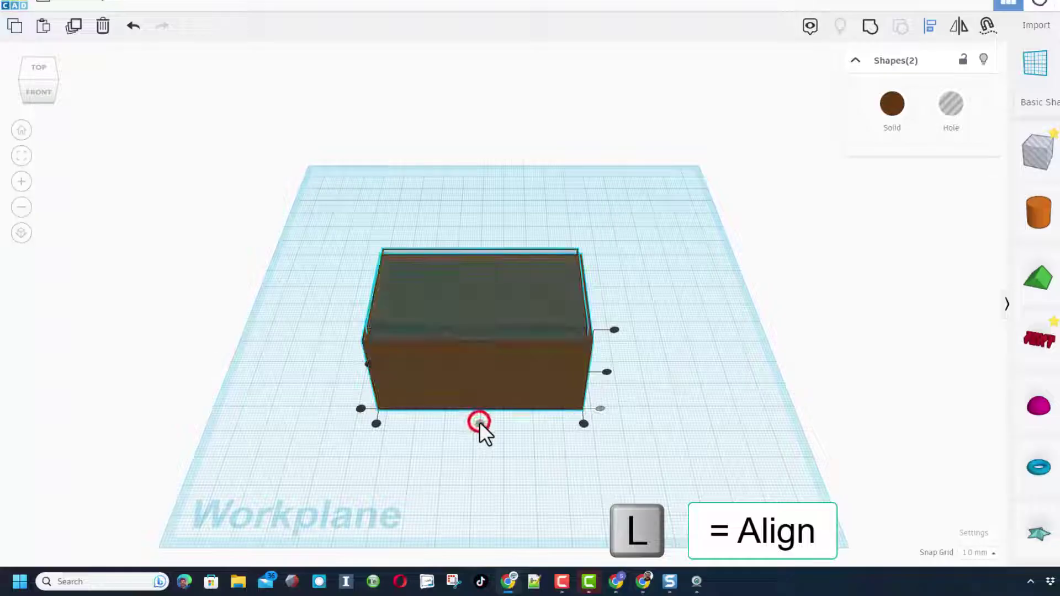
click(21, 78)
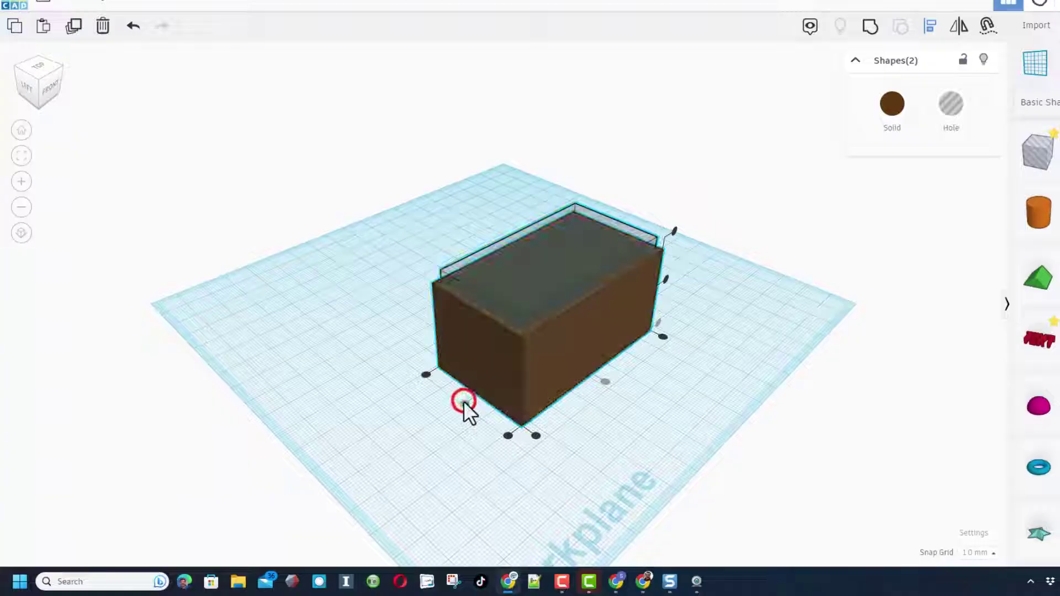
click(463, 401)
Group the box and hole into one hollow container.
click(869, 25)
mouse_move(686, 243)
right_down()
mouse_move(620, 328)
mouse_move(656, 210)
right_up()
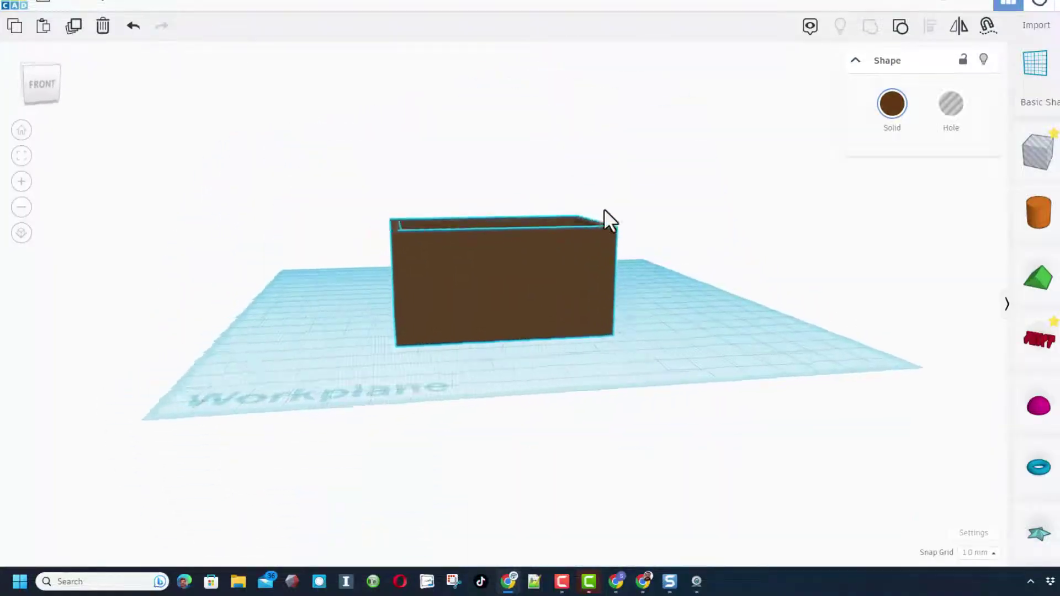
right_drag(655, 221, 582, 224)
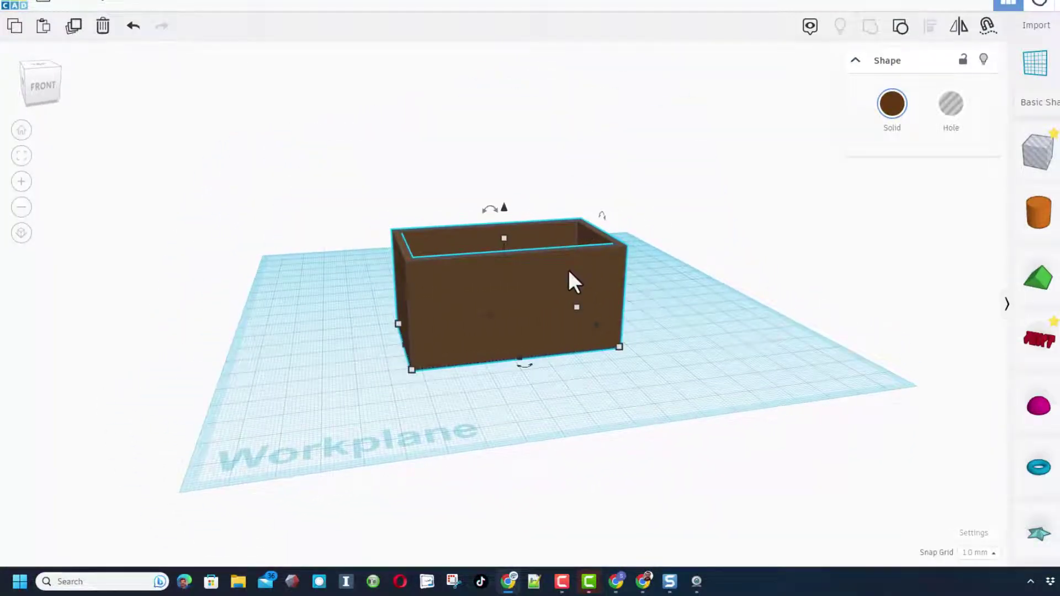
right_drag(582, 308, 571, 428)
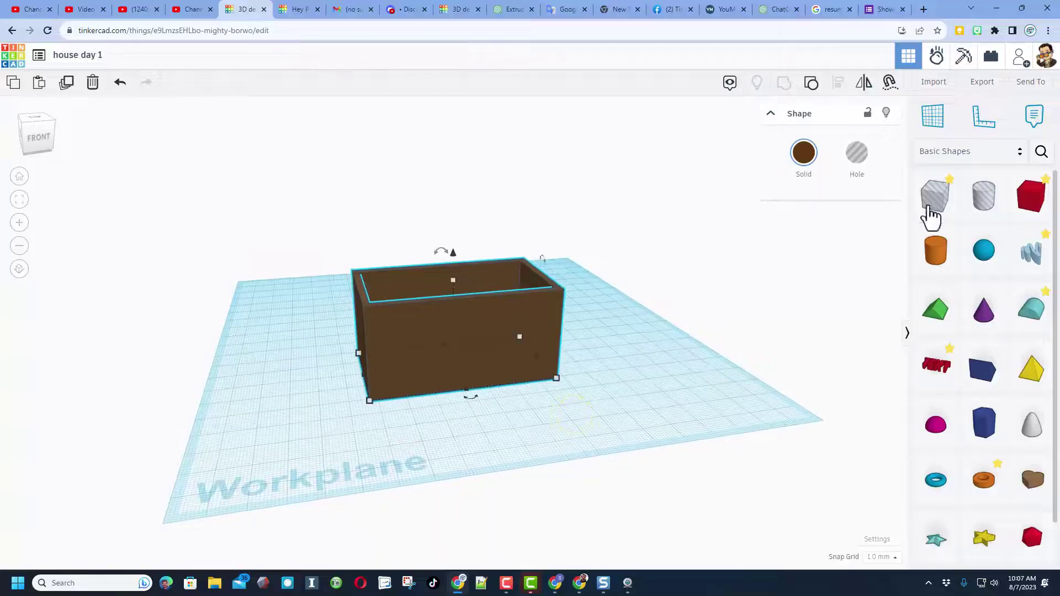
Place a box in front of the house sized 10 mm wide and 15 mm high.
click(934, 210)
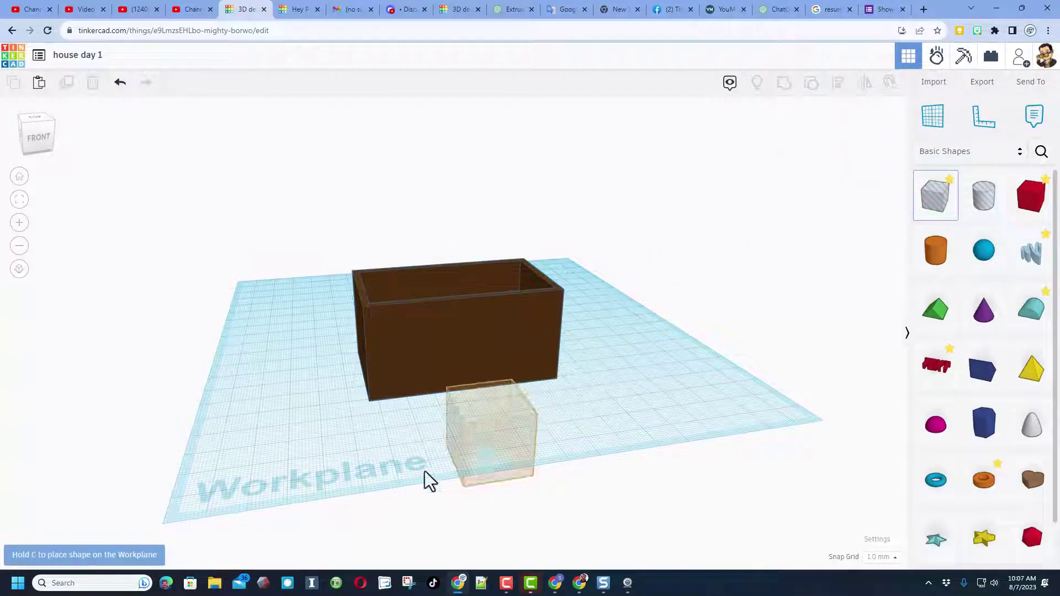
click(486, 421)
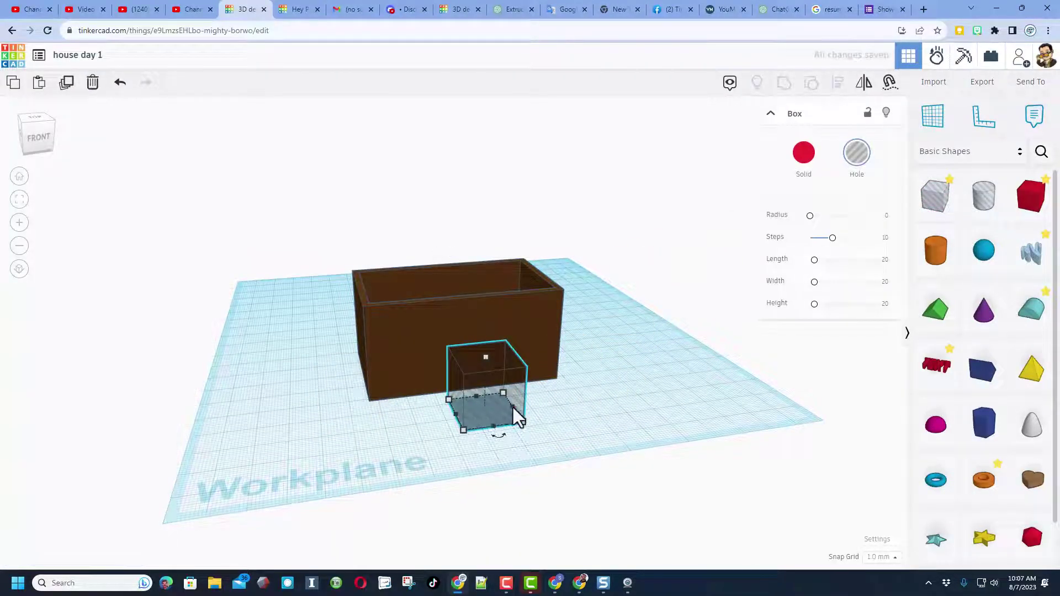
mouse_move(513, 408)
mouse_down()
mouse_move(534, 408)
mouse_move(548, 429)
mouse_up()
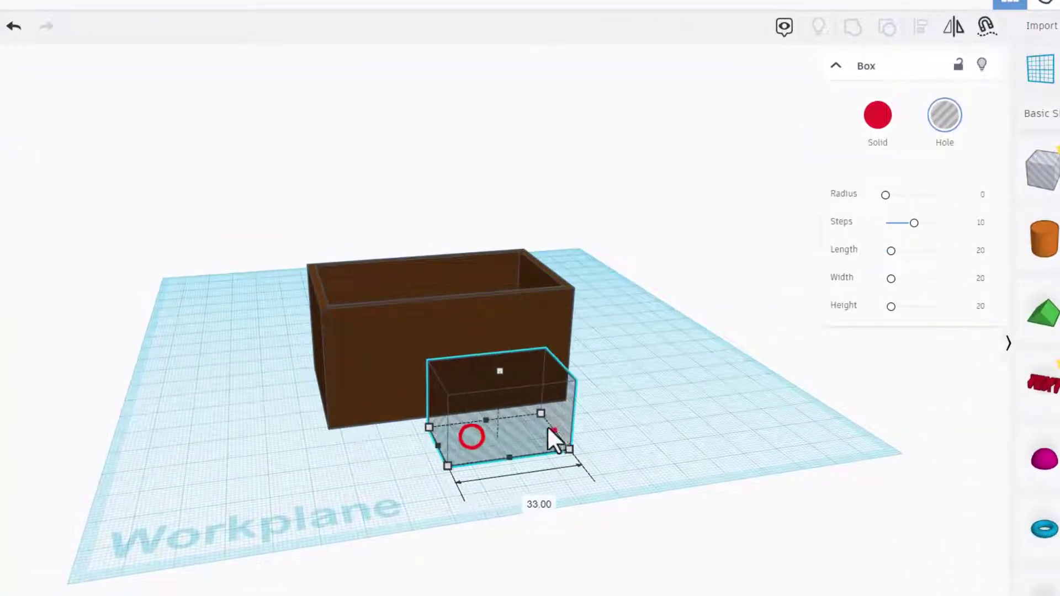
drag(548, 428, 476, 432)
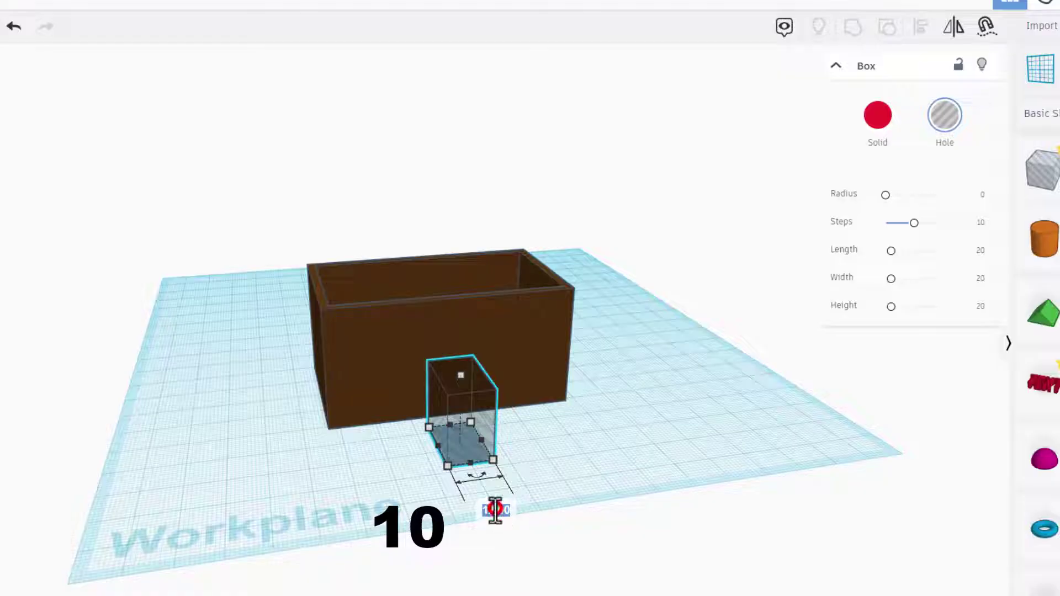
key(Return)
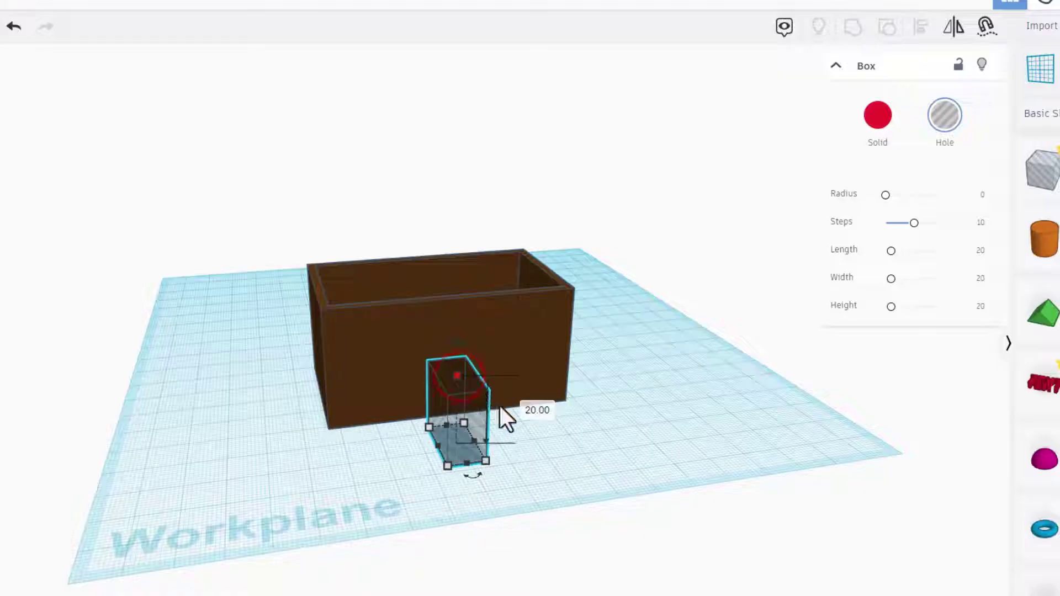
text(15)
key(Return)
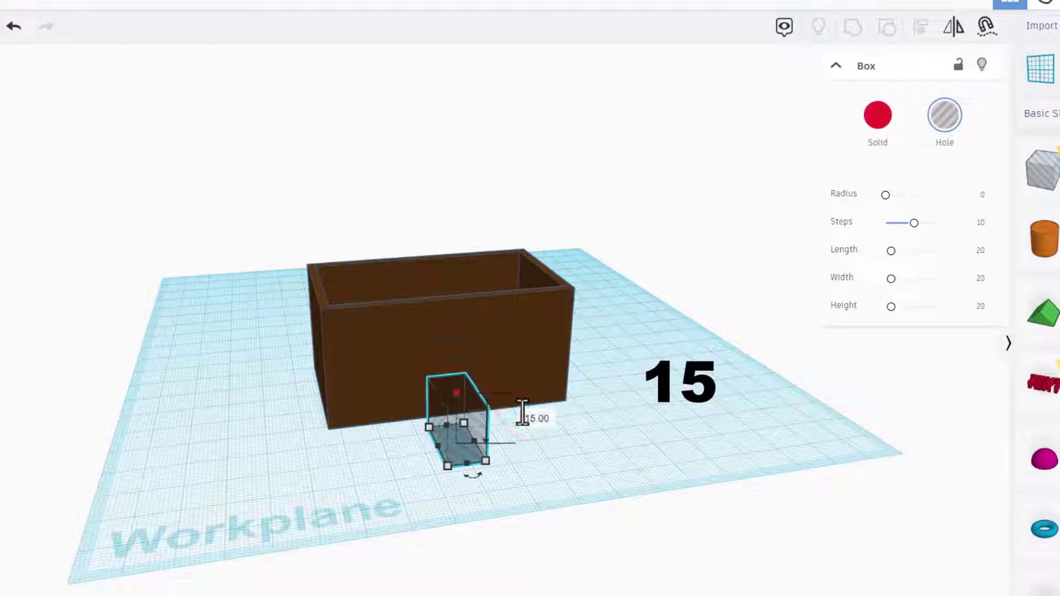
click(362, 446)
Move the door hole against the front wall and centre it along the wall.
right_drag(389, 443, 412, 547)
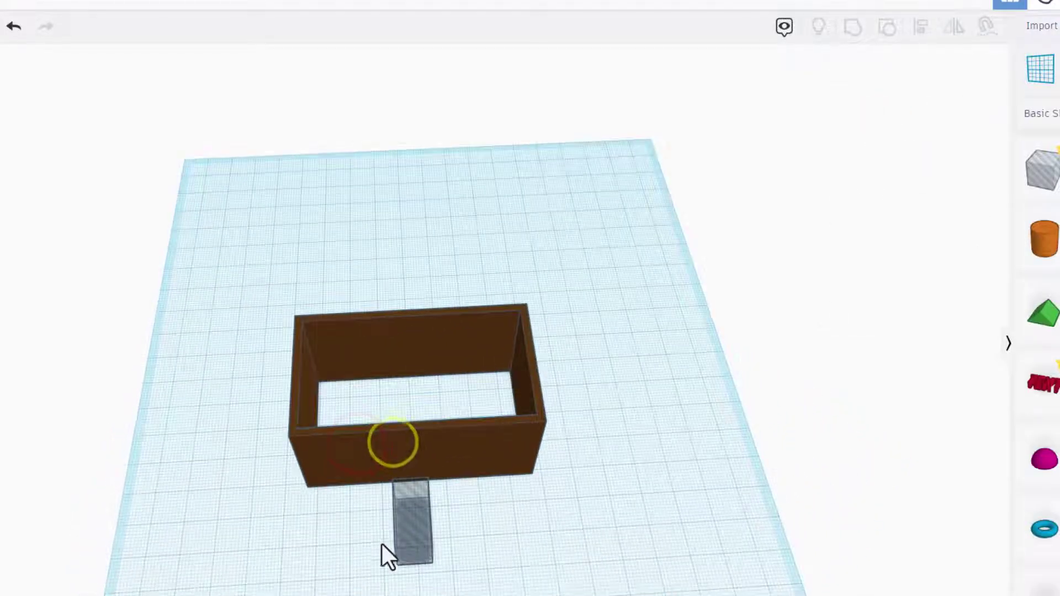
drag(412, 544, 429, 472)
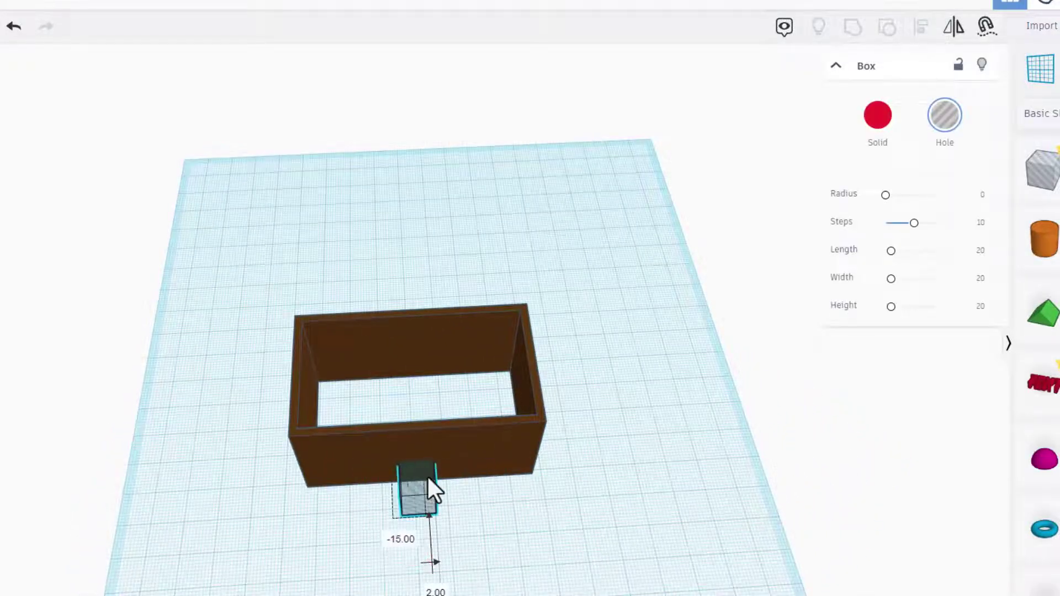
click(372, 507)
right_drag(373, 507, 428, 423)
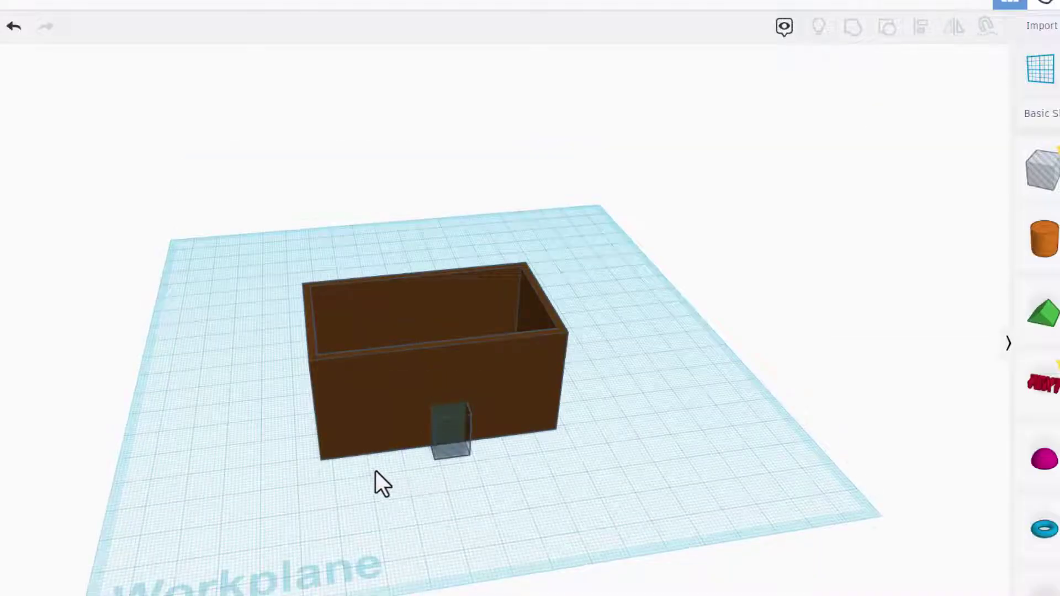
drag(363, 496, 514, 387)
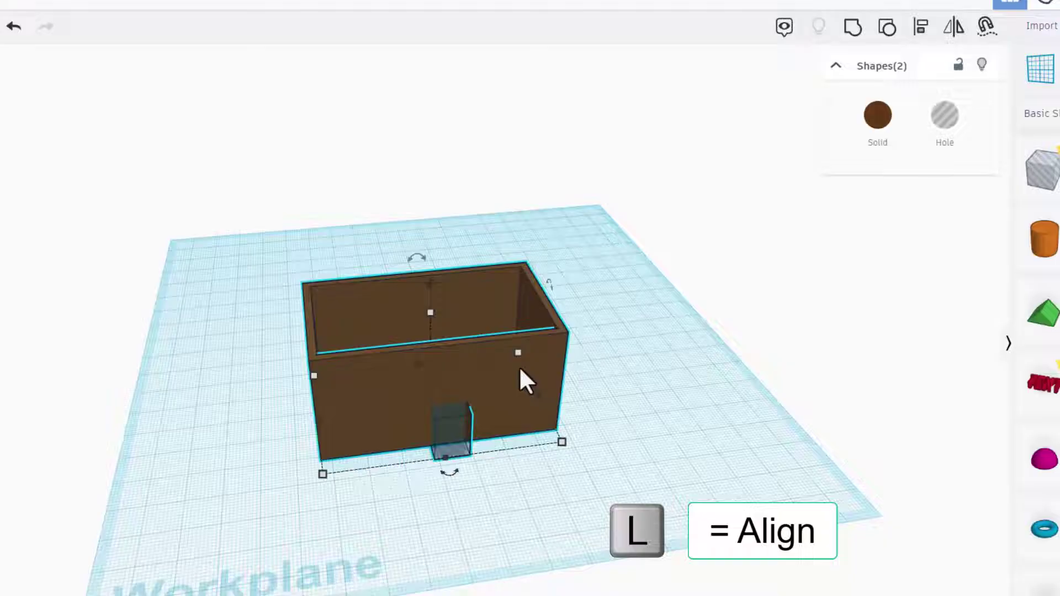
key(l)
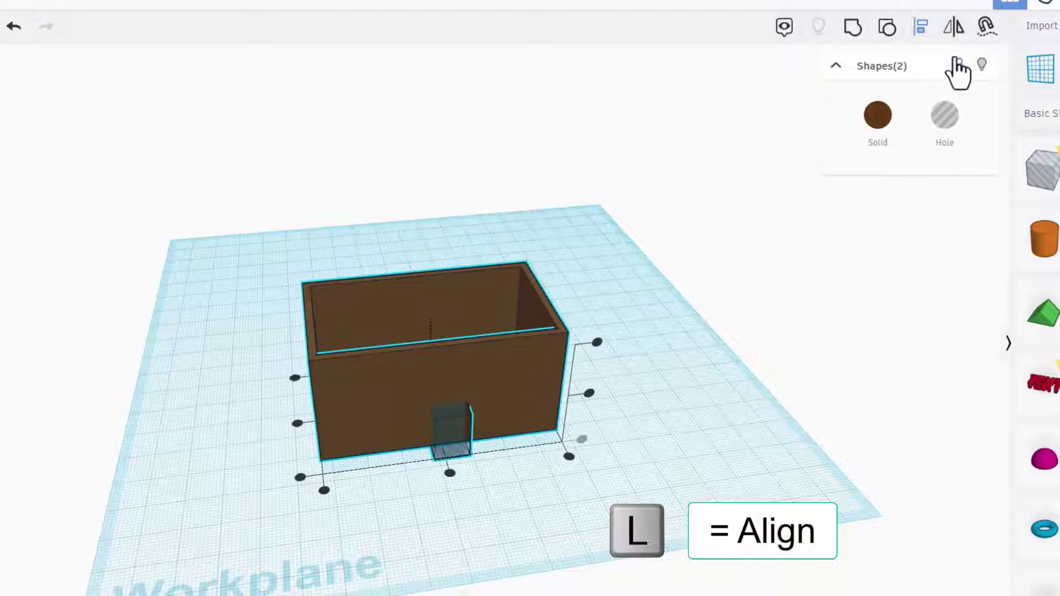
click(449, 475)
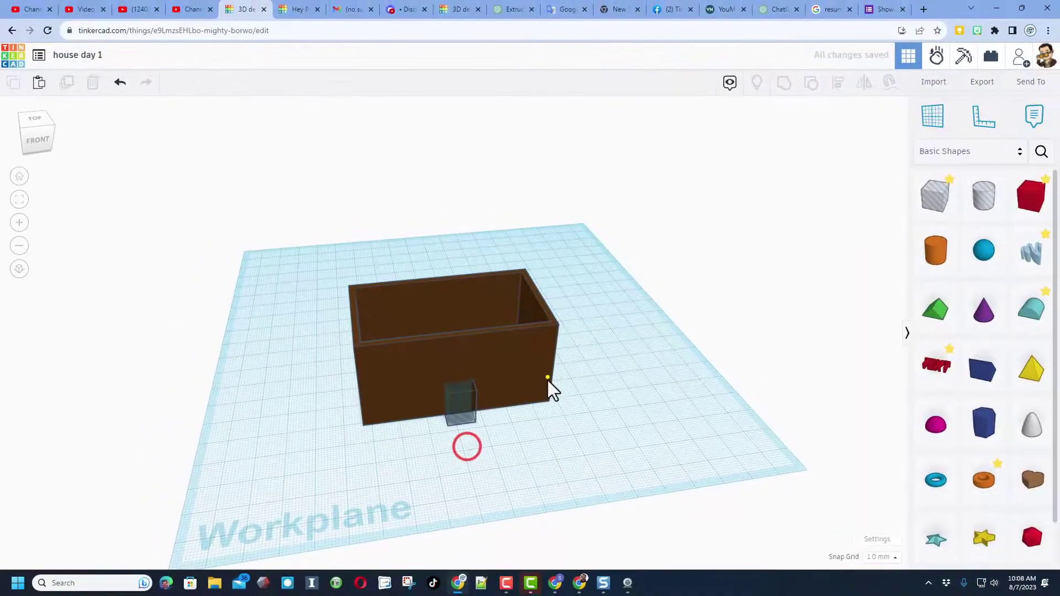
Check the placement from the top view, then group the door hole with the house.
right_drag(548, 380, 534, 461)
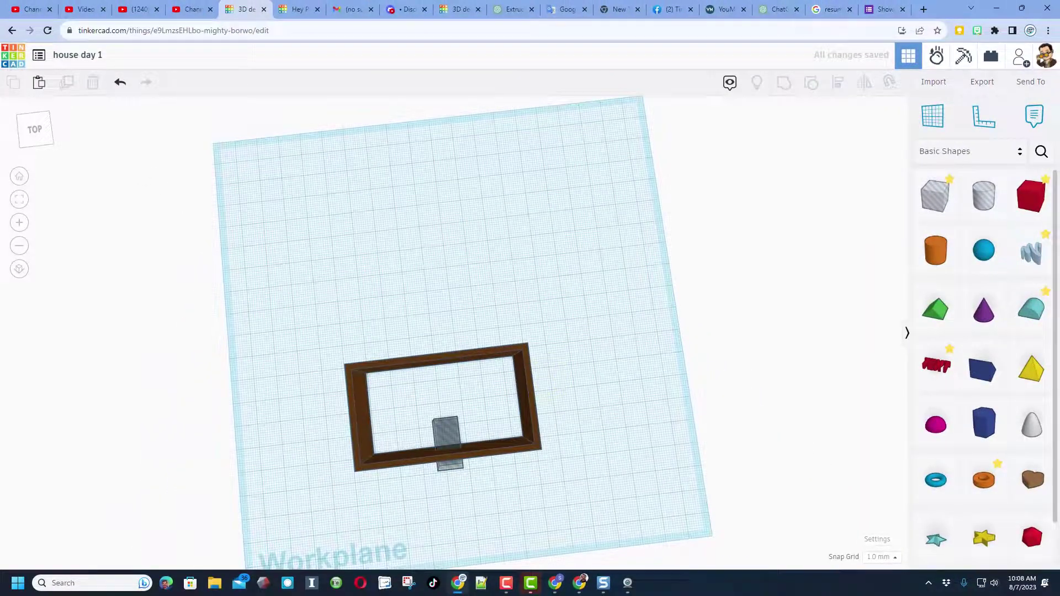
click(39, 135)
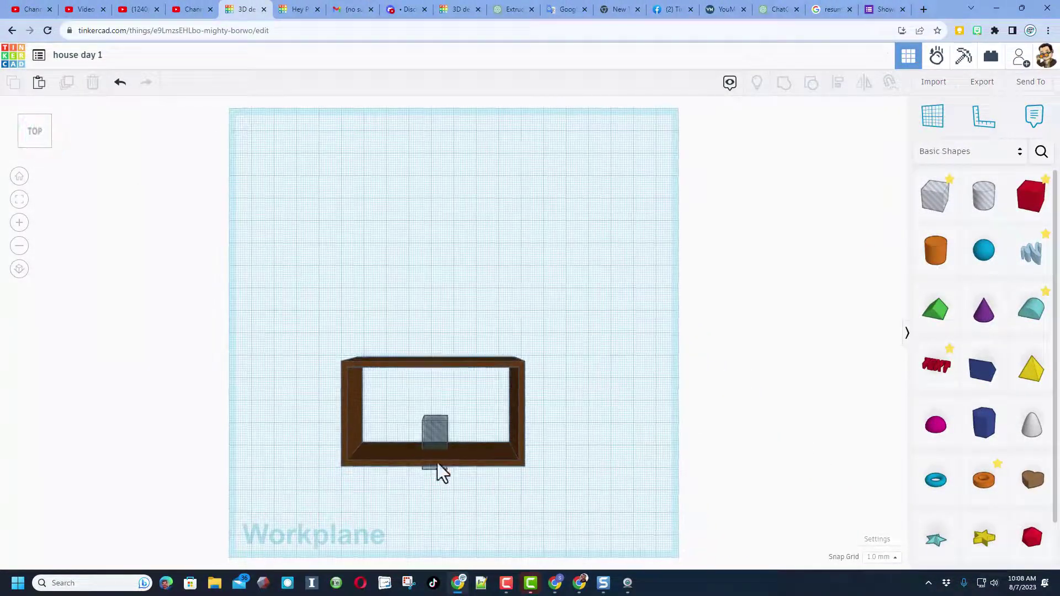
right_drag(438, 496, 455, 433)
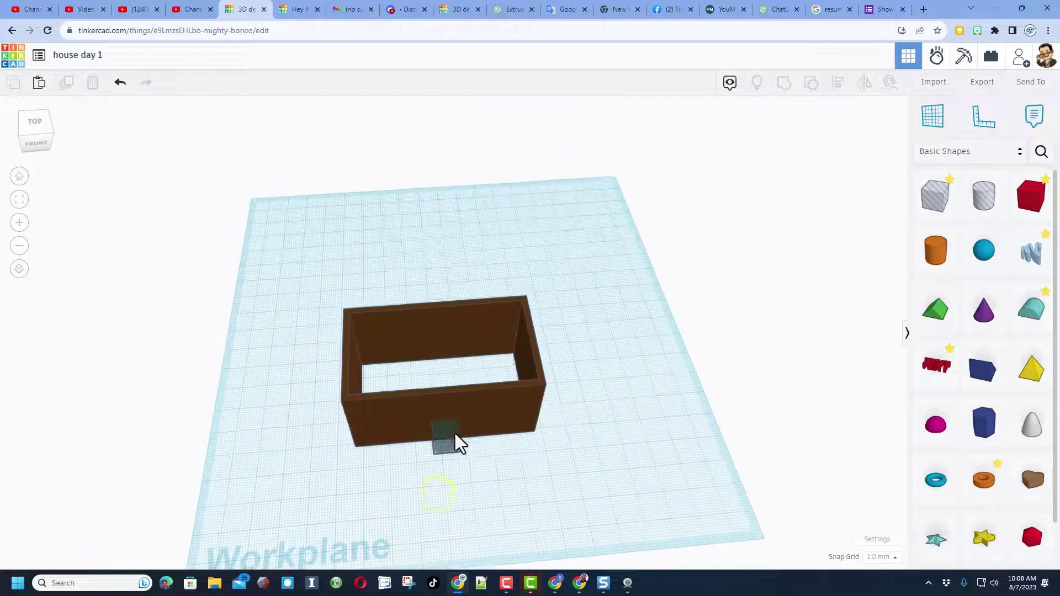
click(418, 379)
drag(417, 380, 493, 469)
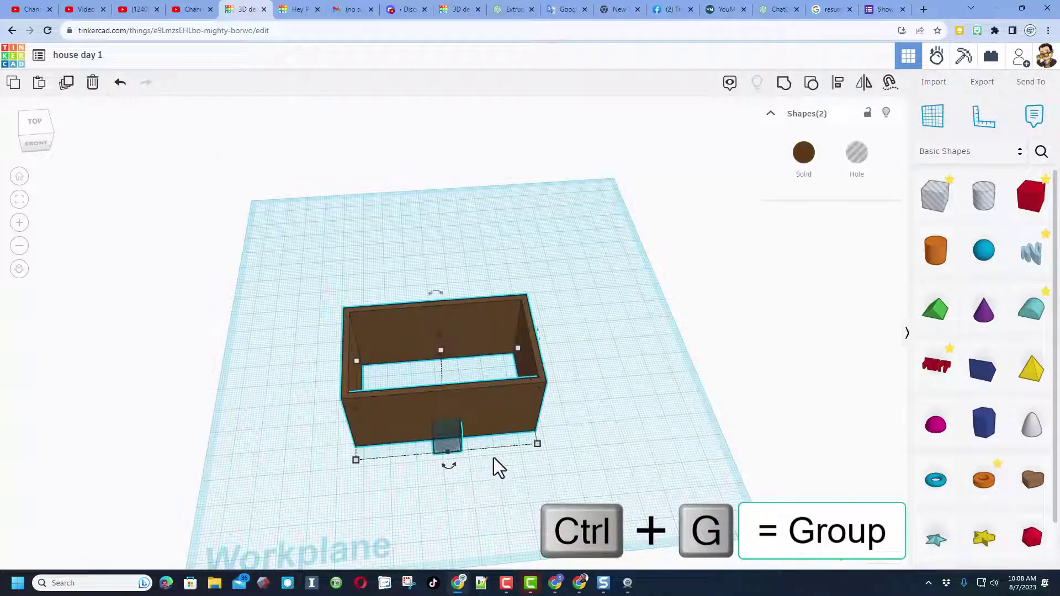
click(776, 87)
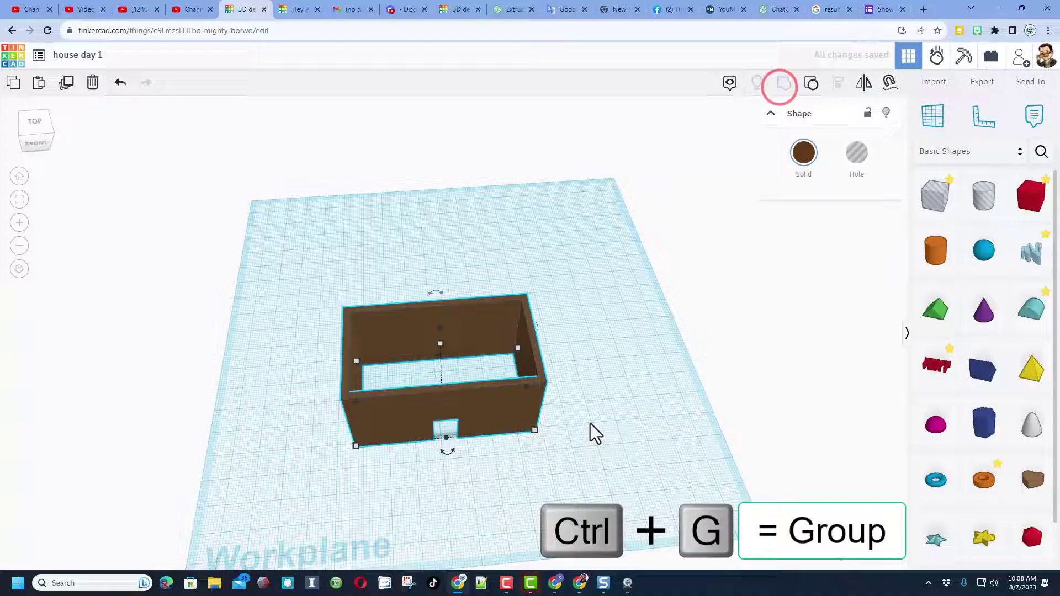
mouse_move(591, 423)
right_down()
mouse_move(542, 383)
mouse_move(575, 384)
right_up()
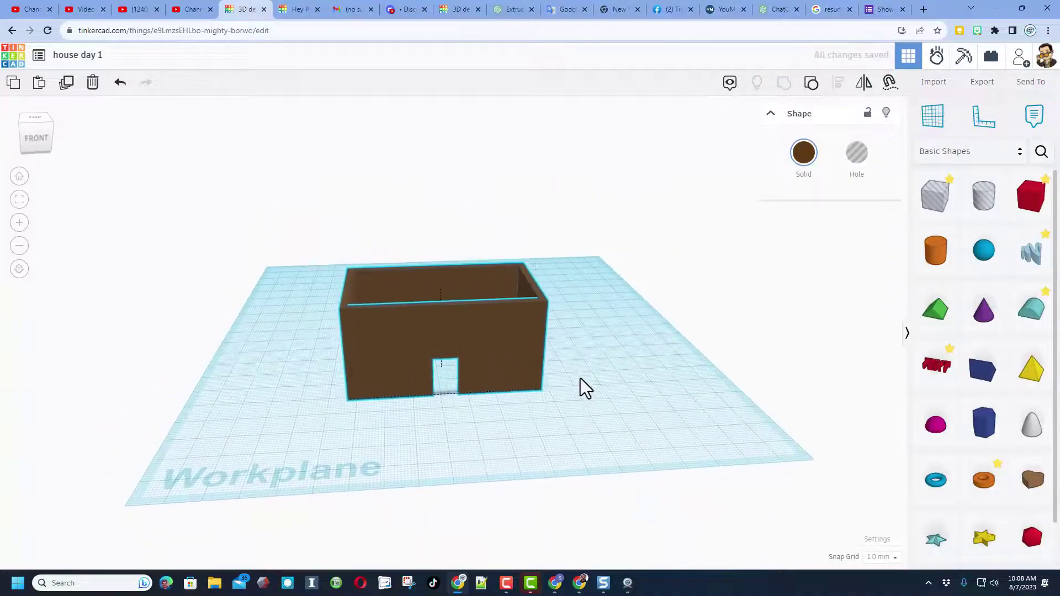
Place a new box sized 10 mm wide, 15 mm tall and 2 mm thick.
click(1036, 205)
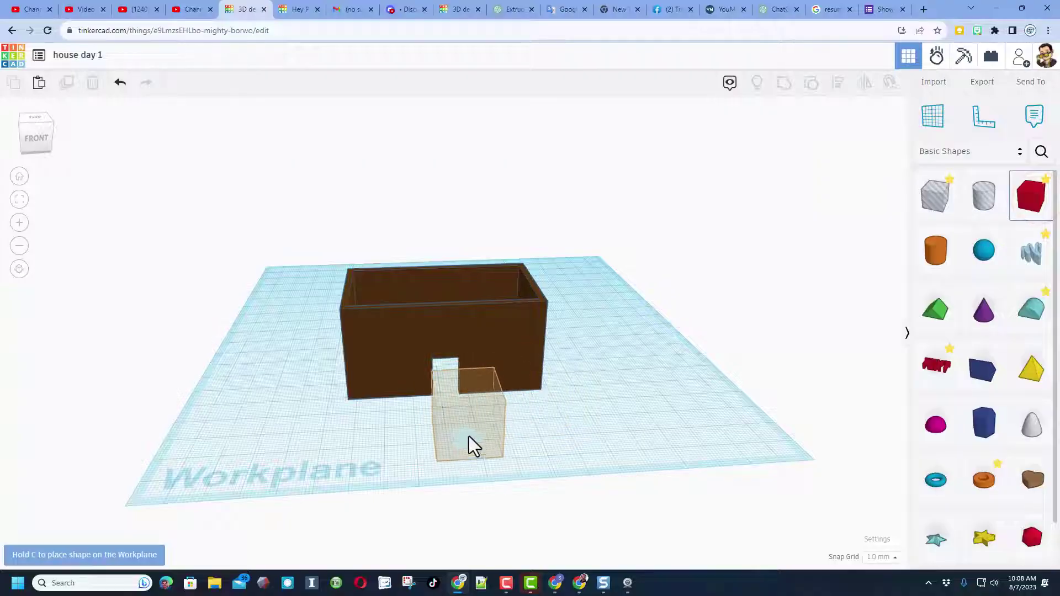
click(486, 439)
click(437, 532)
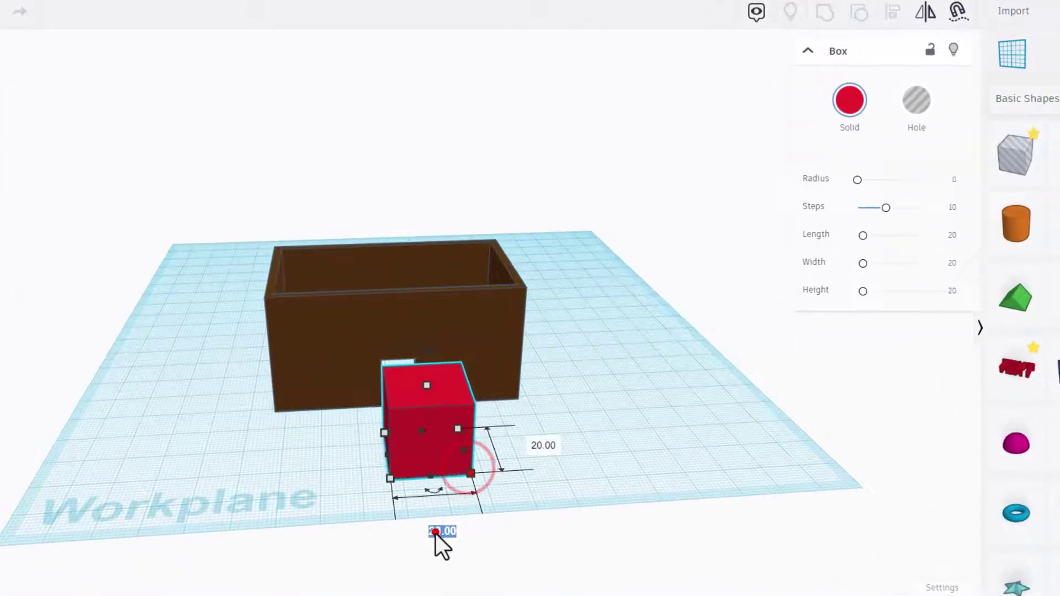
text(10)
key(Return)
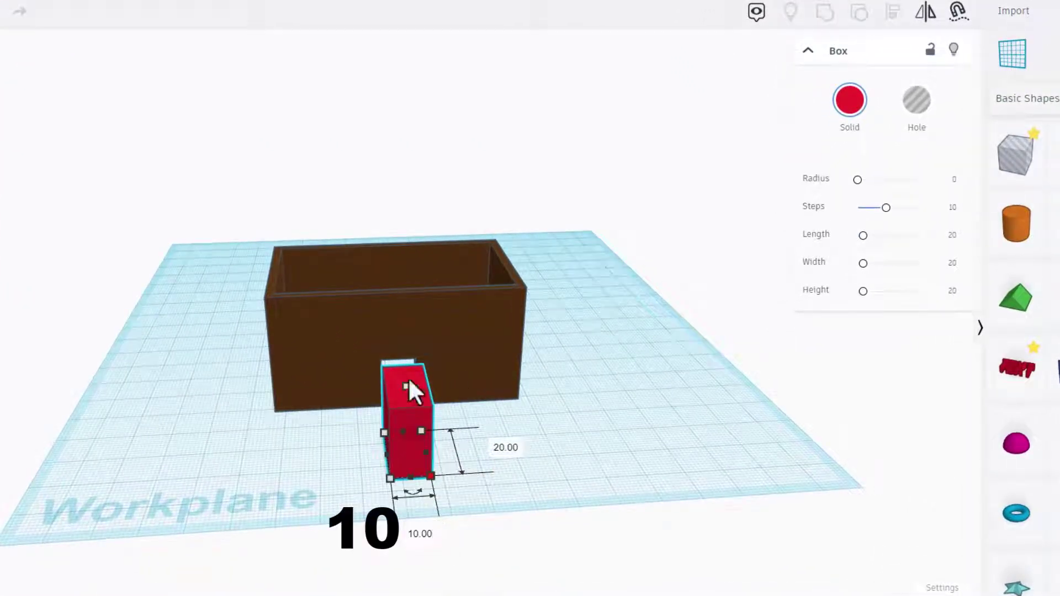
click(472, 423)
text(15)
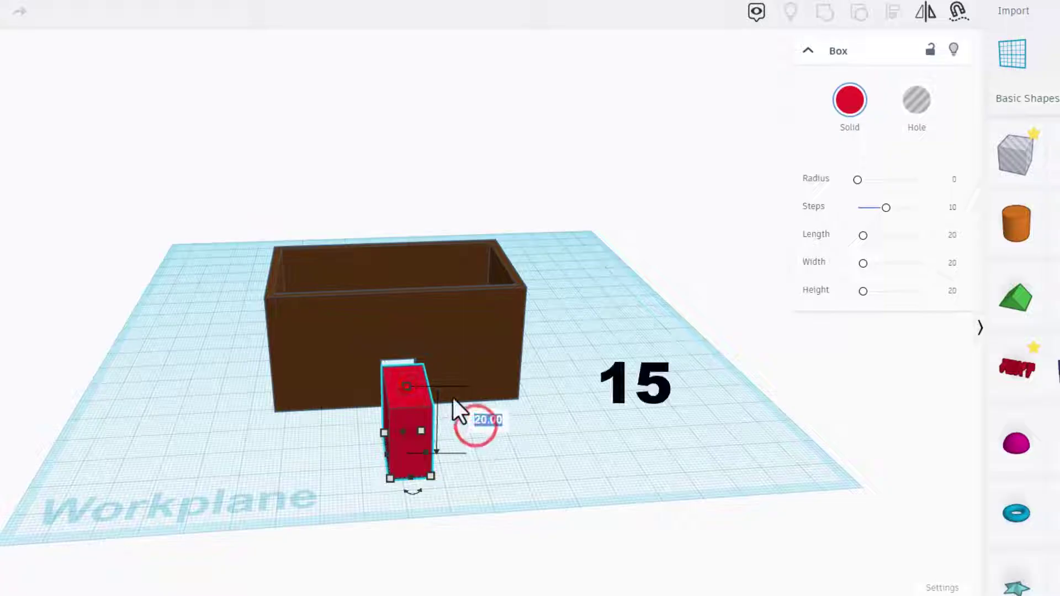
key(Return)
right_drag(454, 398, 421, 431)
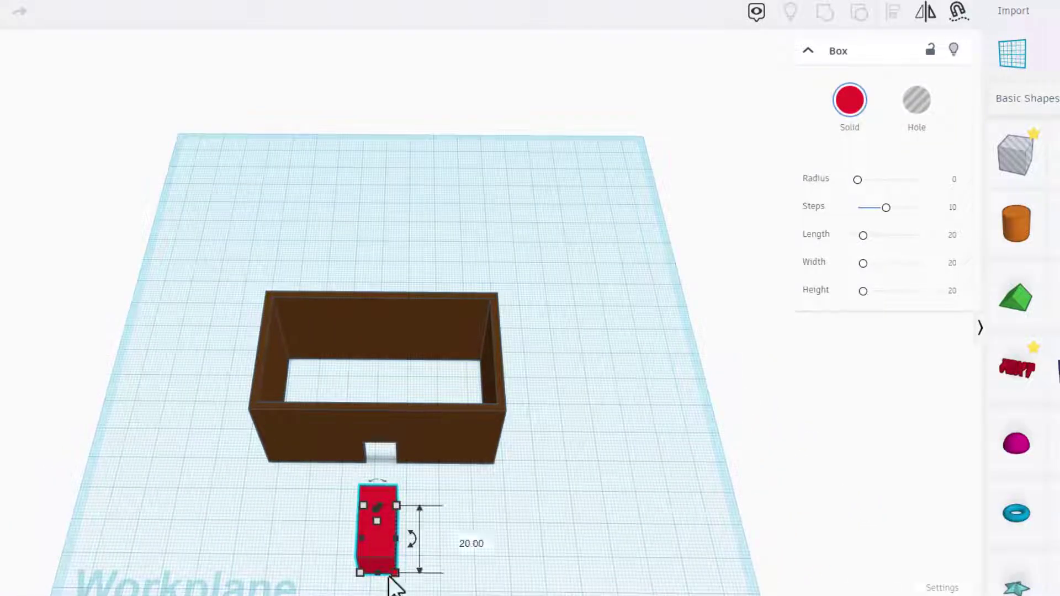
click(460, 539)
text(2)
key(Return)
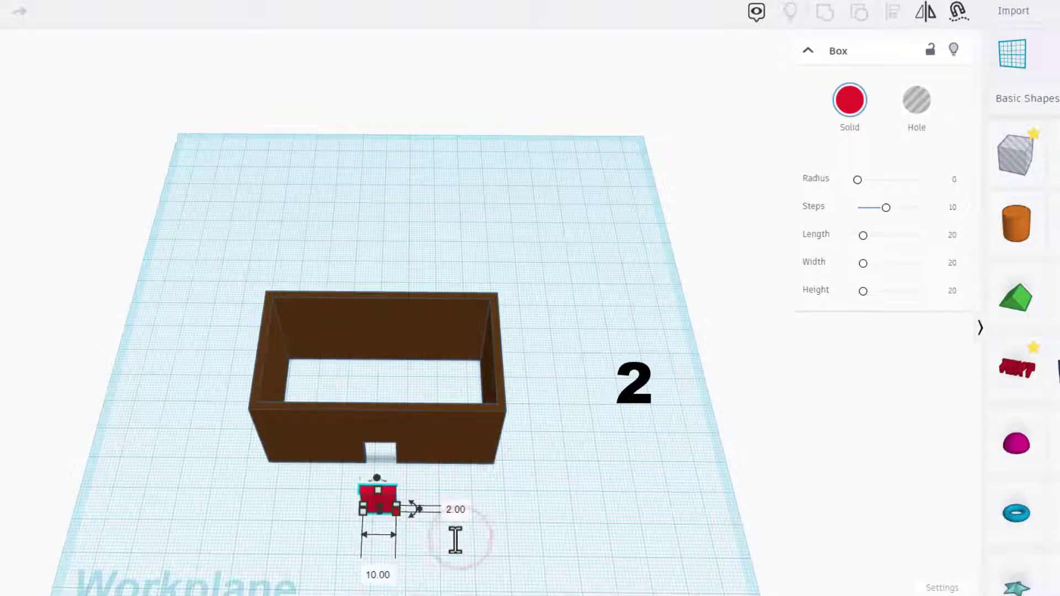
Colour the door panel tan.
click(849, 101)
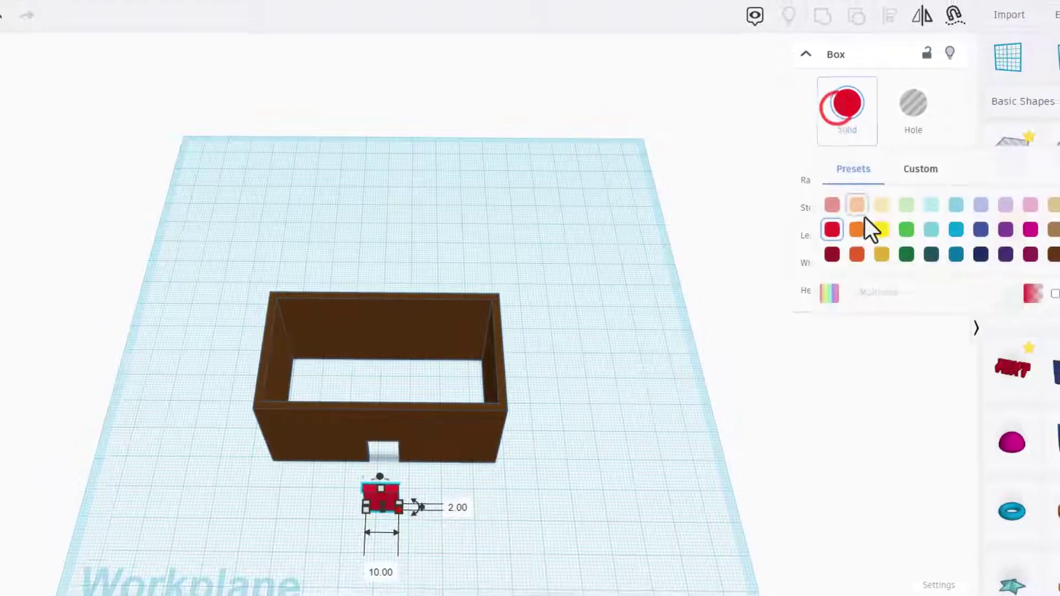
click(971, 234)
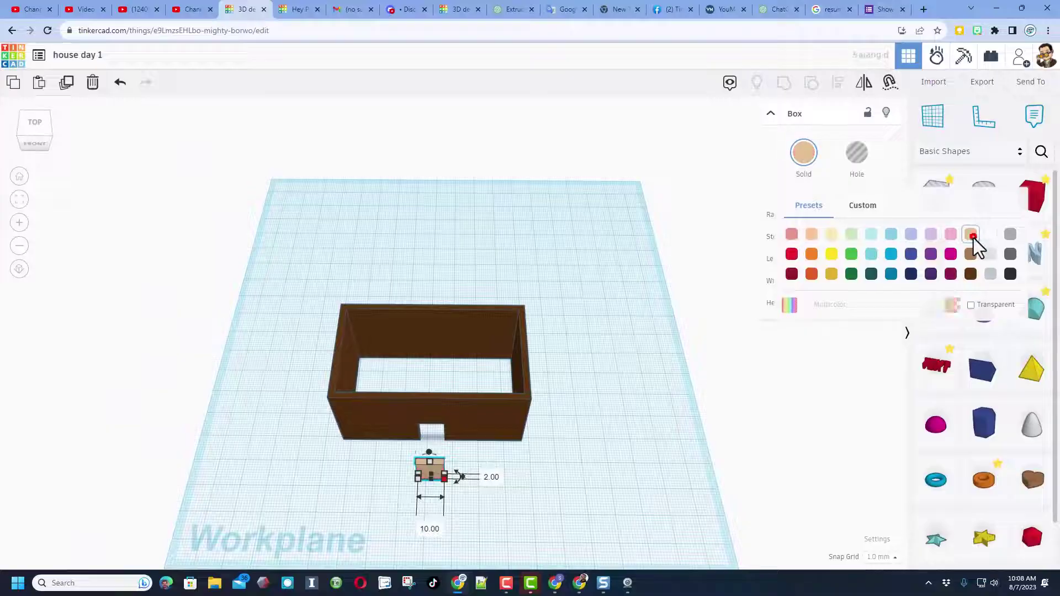
click(638, 416)
drag(380, 489, 505, 403)
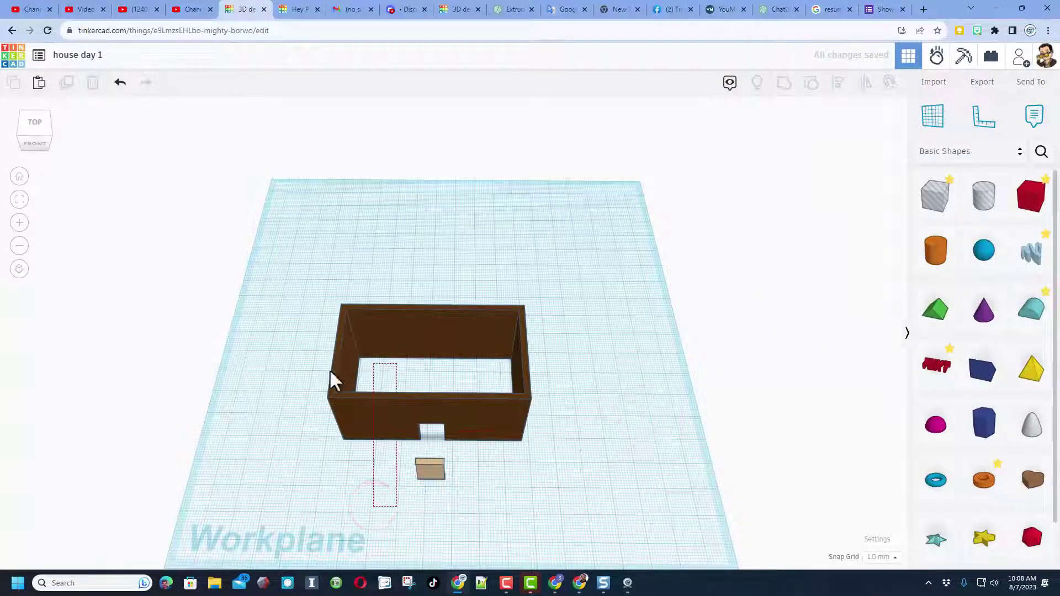
Select the house and tan door and align the door centred in the front-wall opening.
drag(507, 411, 503, 389)
key(l)
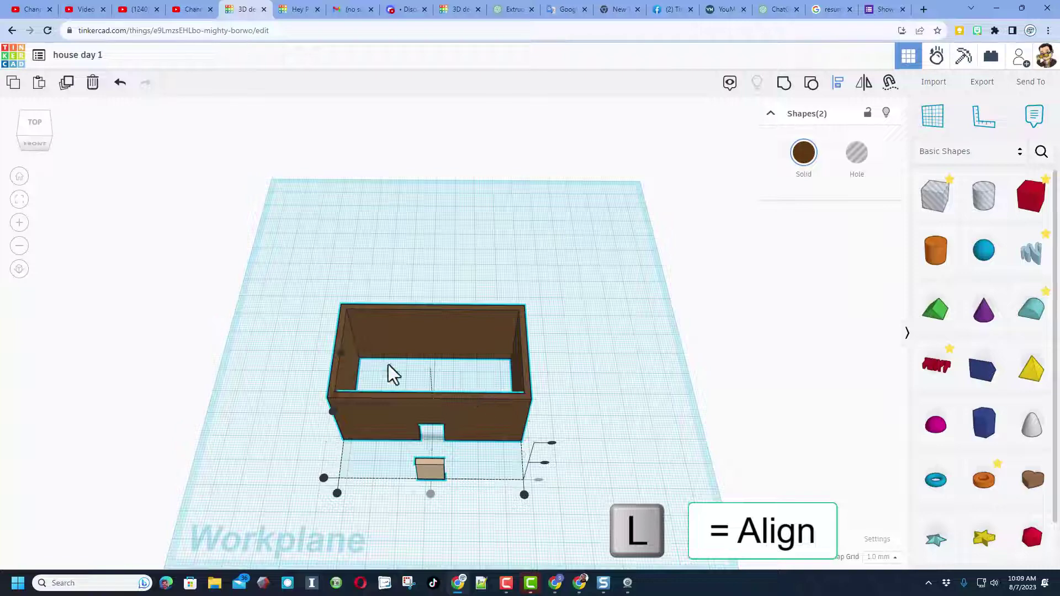
click(19, 143)
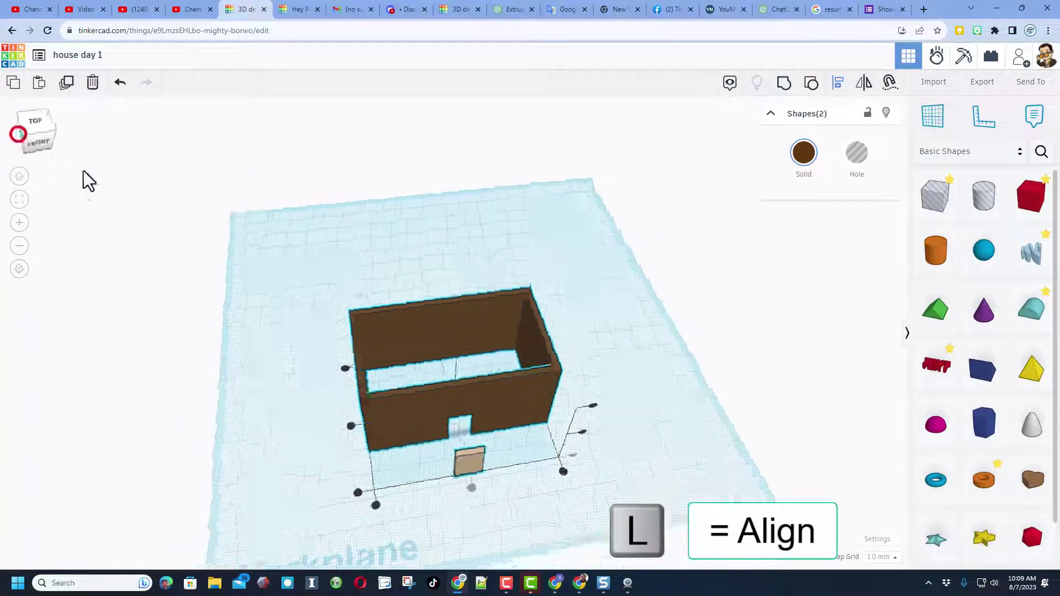
click(497, 381)
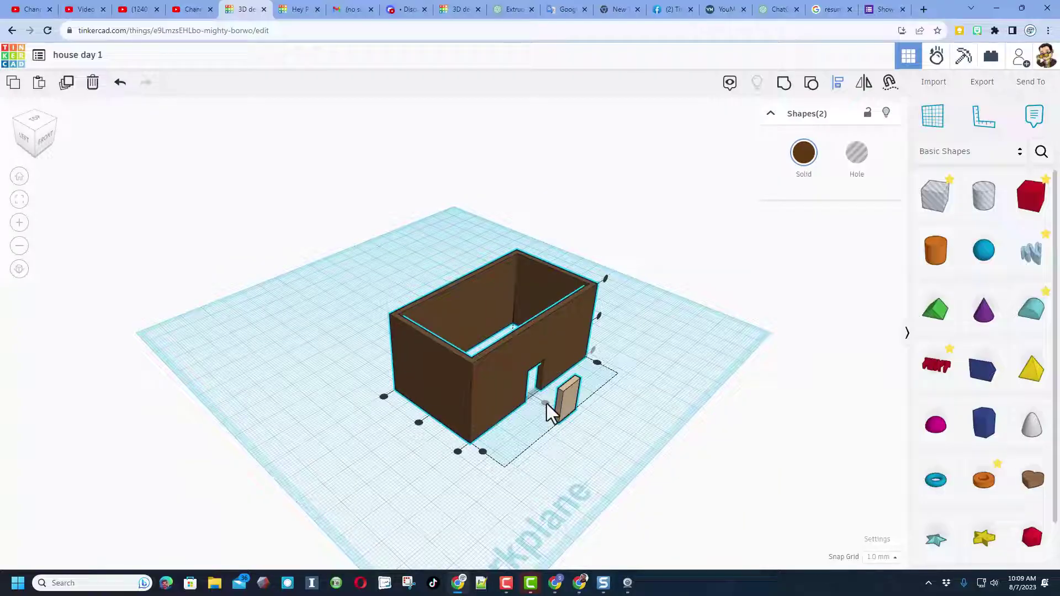
click(458, 453)
click(569, 445)
mouse_move(578, 436)
right_down()
mouse_move(378, 417)
mouse_move(401, 429)
right_up()
scroll(401, 429, up, 3)
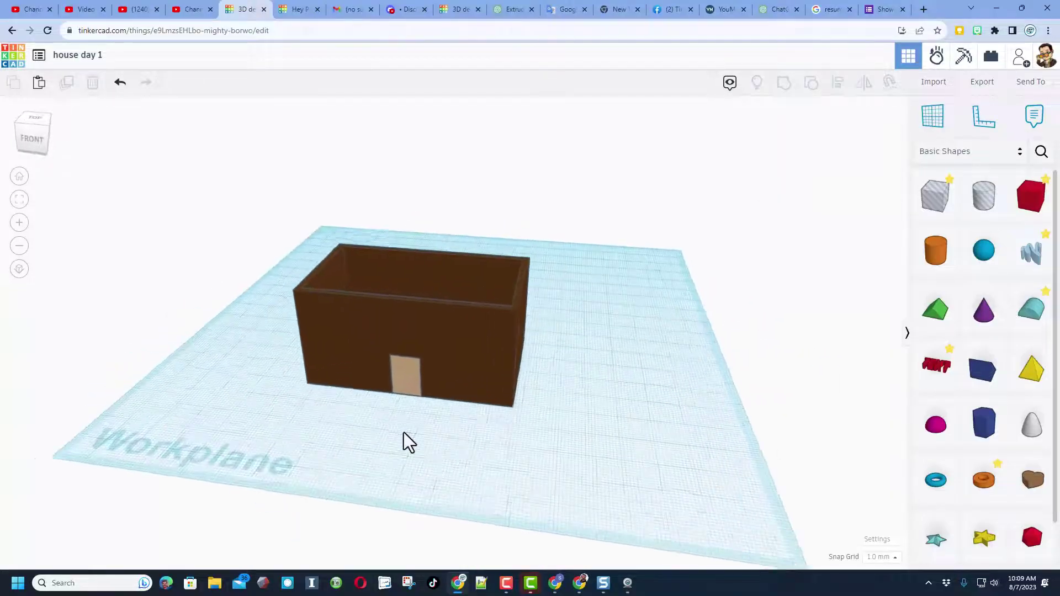
Add a 20 mm hole box and move it onto the front wall, placing a workplane there.
click(934, 214)
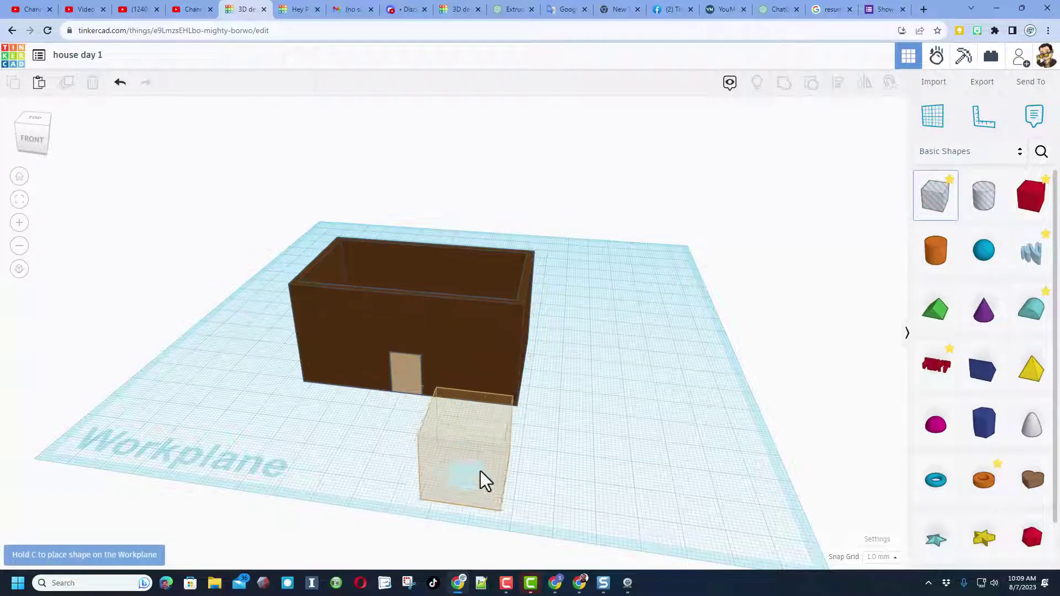
click(472, 454)
right_drag(474, 450, 571, 468)
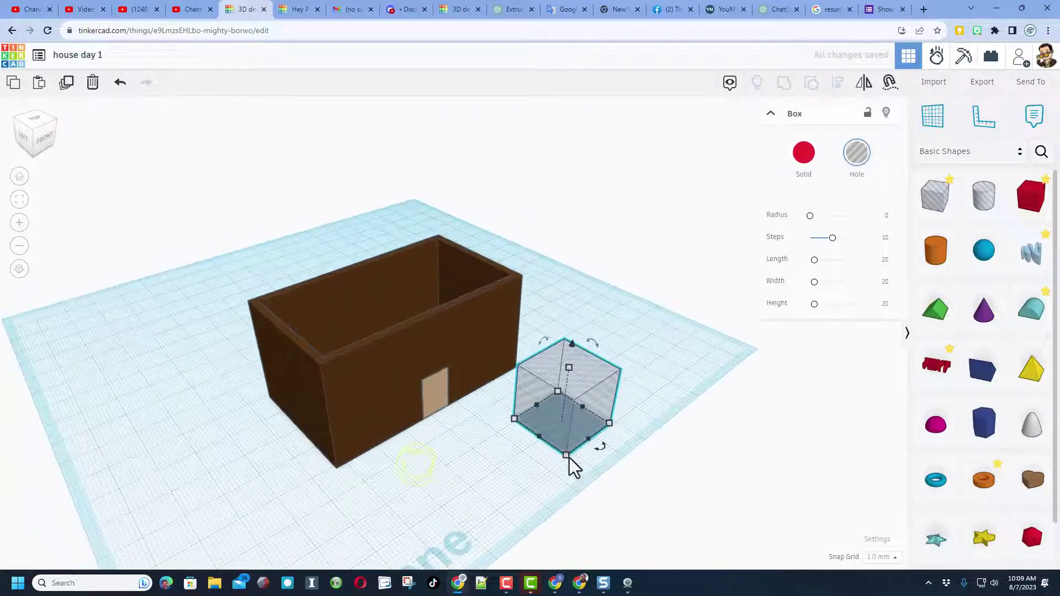
click(543, 419)
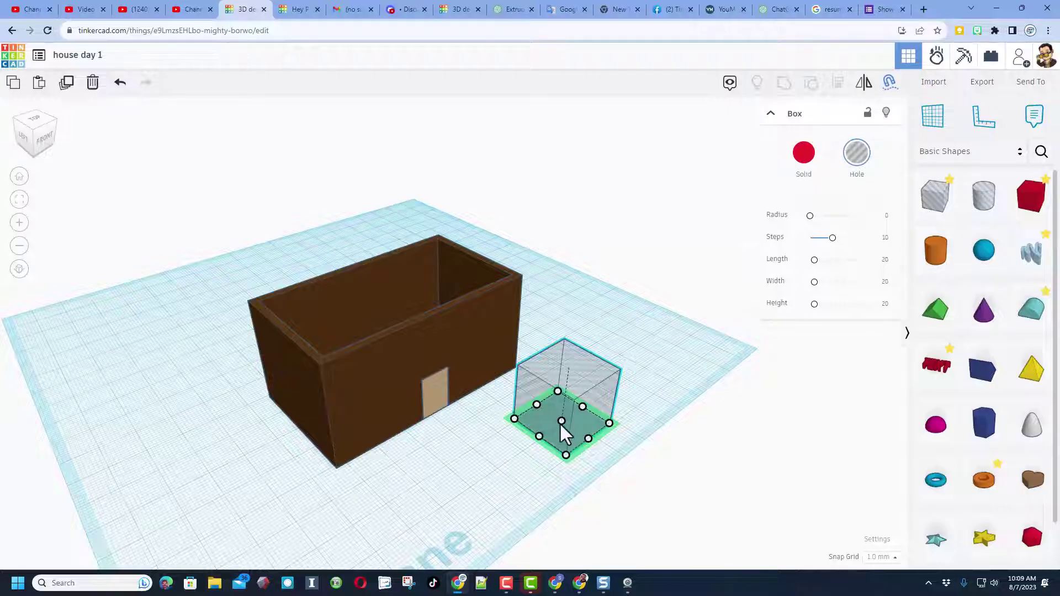
drag(560, 423, 486, 336)
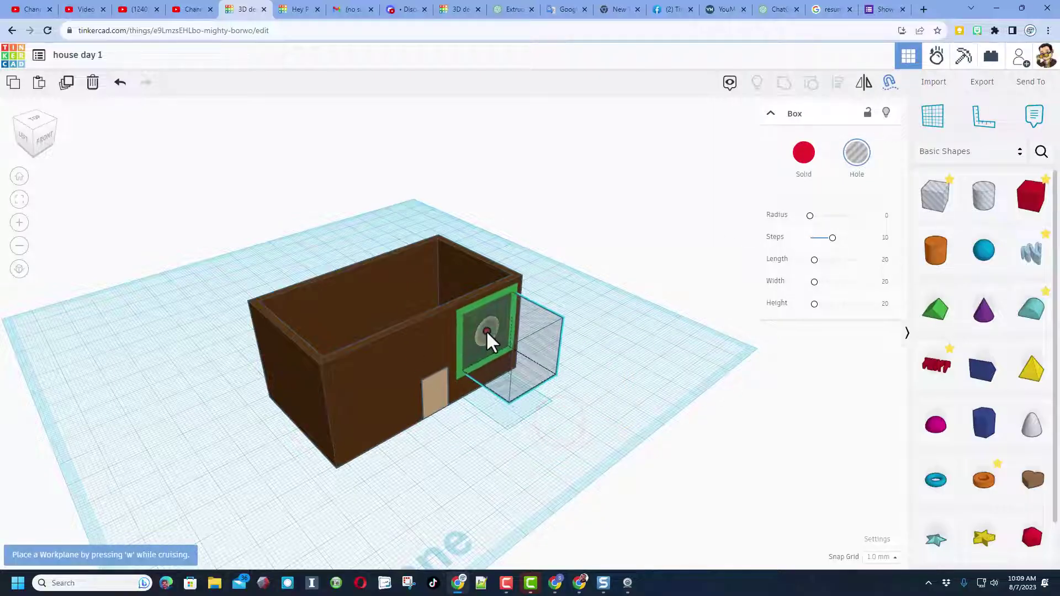
key(w)
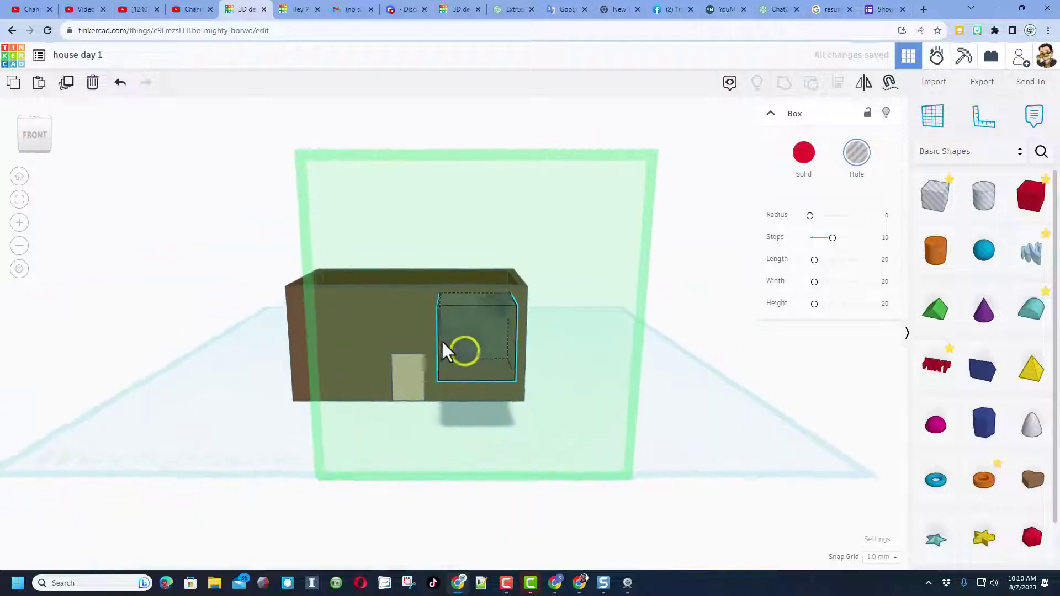
Shrink the hole box evenly to 10 mm.
click(443, 341)
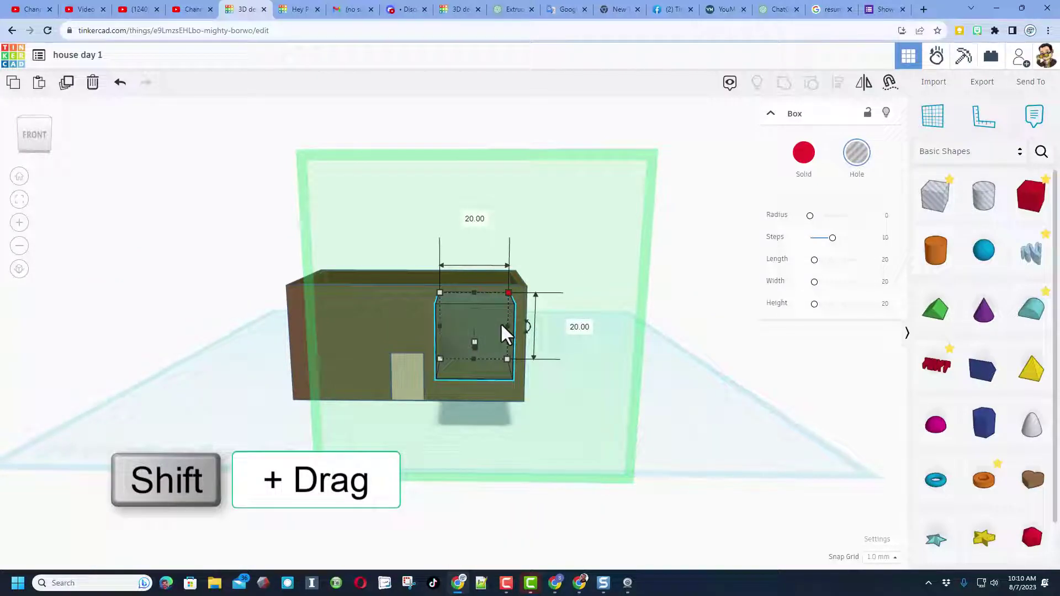
shift+drag(510, 292, 480, 321)
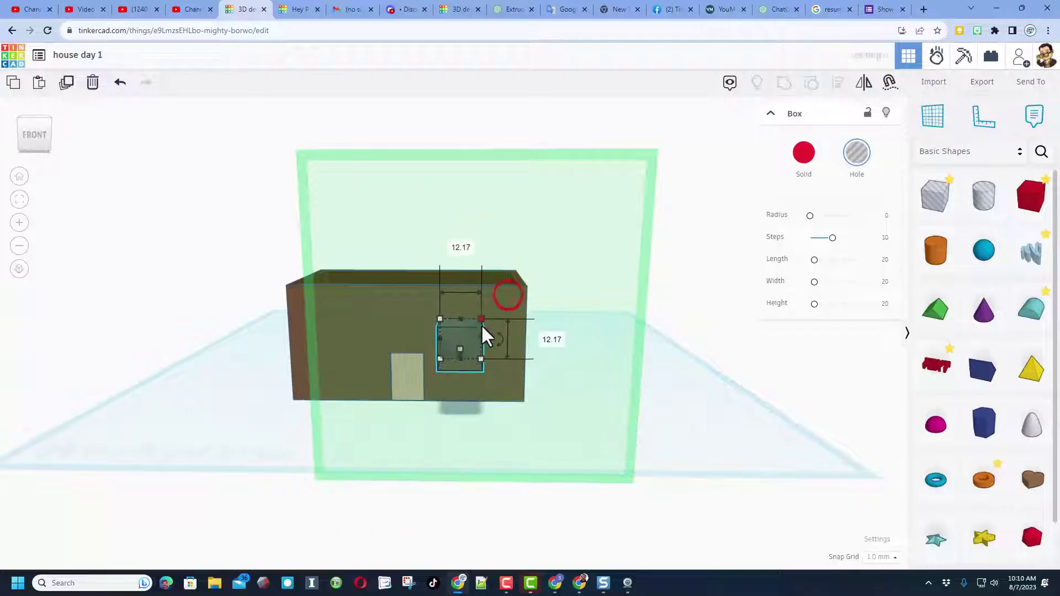
click(455, 248)
text(10)
key(Return)
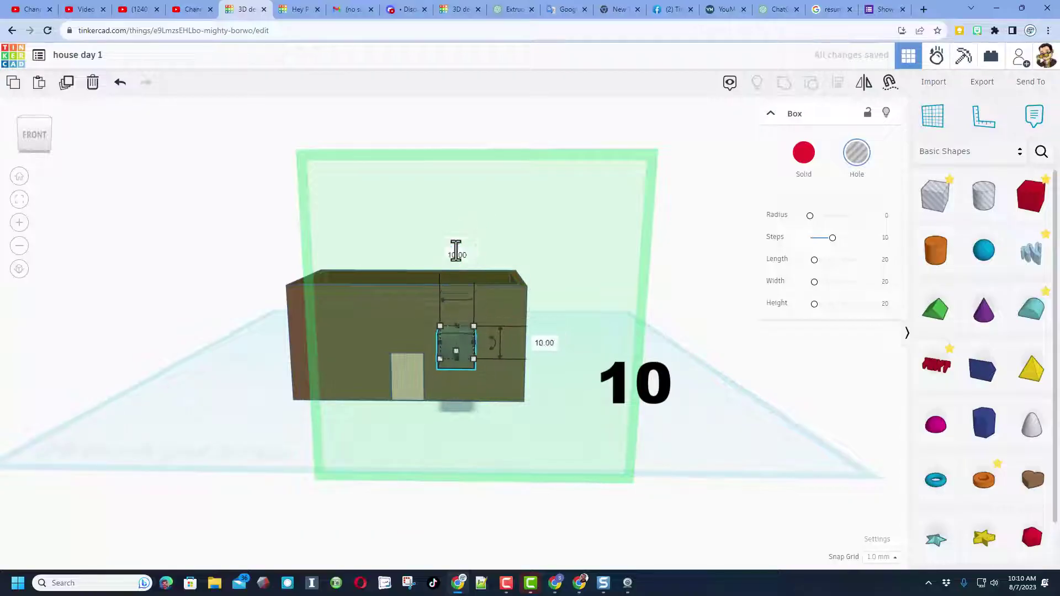
Move the hole box into the front wall to the right of the door.
mouse_move(622, 297)
right_down()
mouse_move(555, 348)
mouse_move(480, 365)
mouse_move(455, 358)
right_up()
mouse_move(388, 373)
right_down()
mouse_move(434, 386)
mouse_move(431, 403)
mouse_move(415, 397)
right_up()
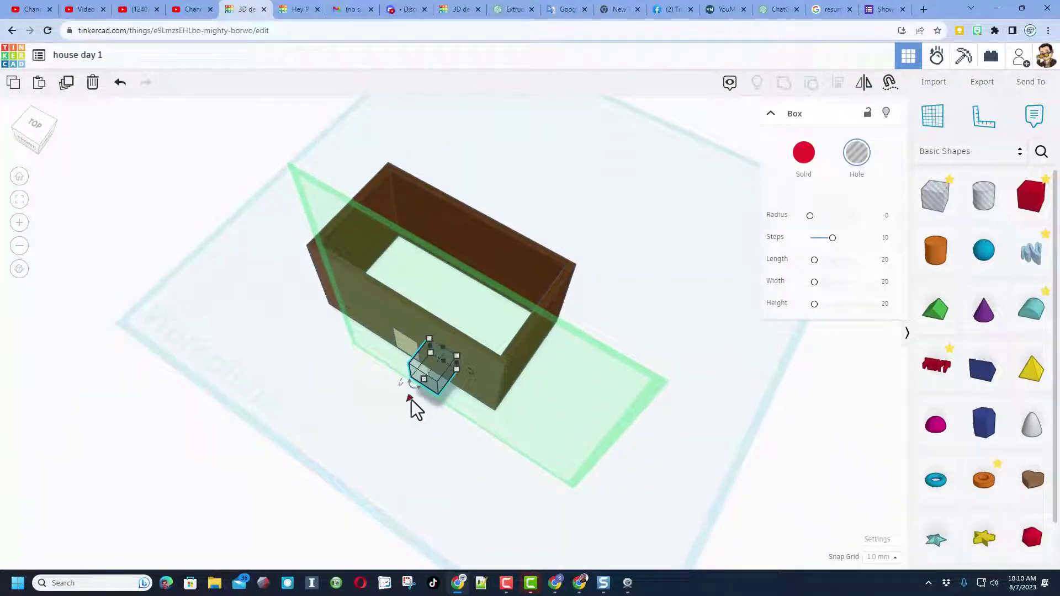
drag(412, 400, 431, 397)
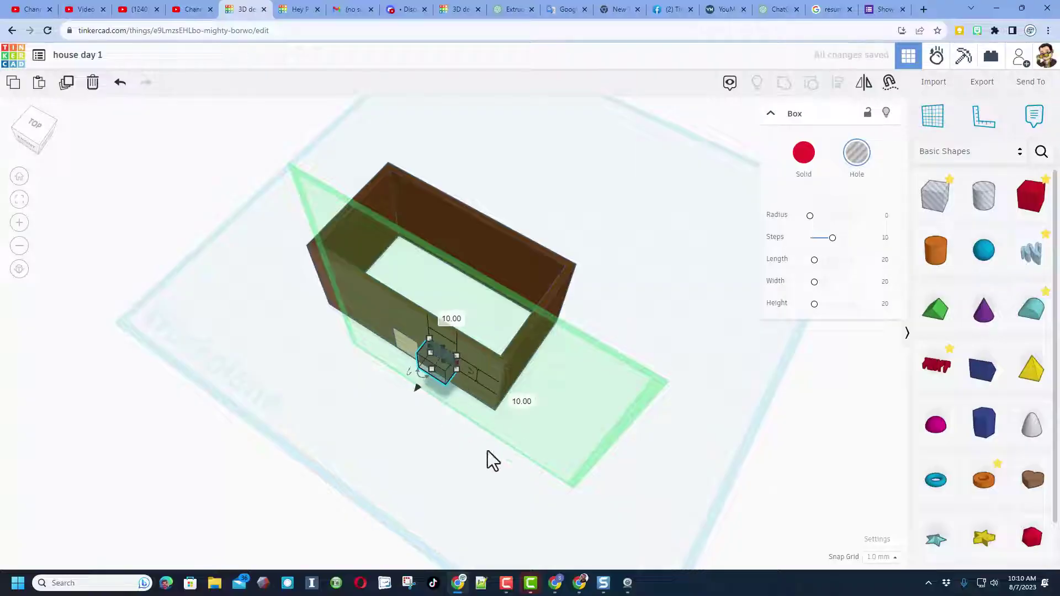
right_drag(493, 389, 430, 424)
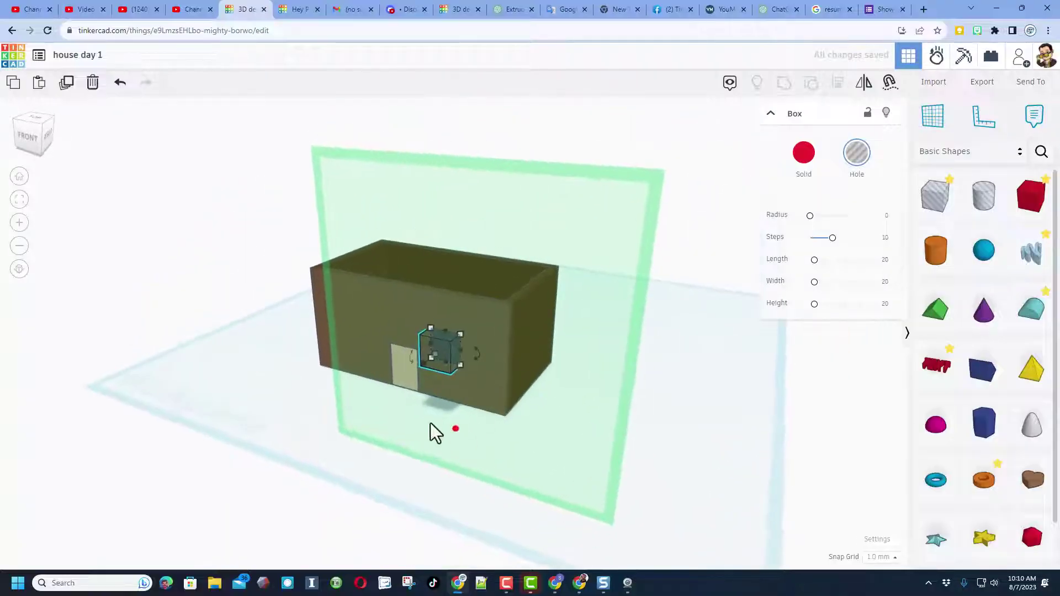
click(477, 431)
right_drag(483, 344, 467, 359)
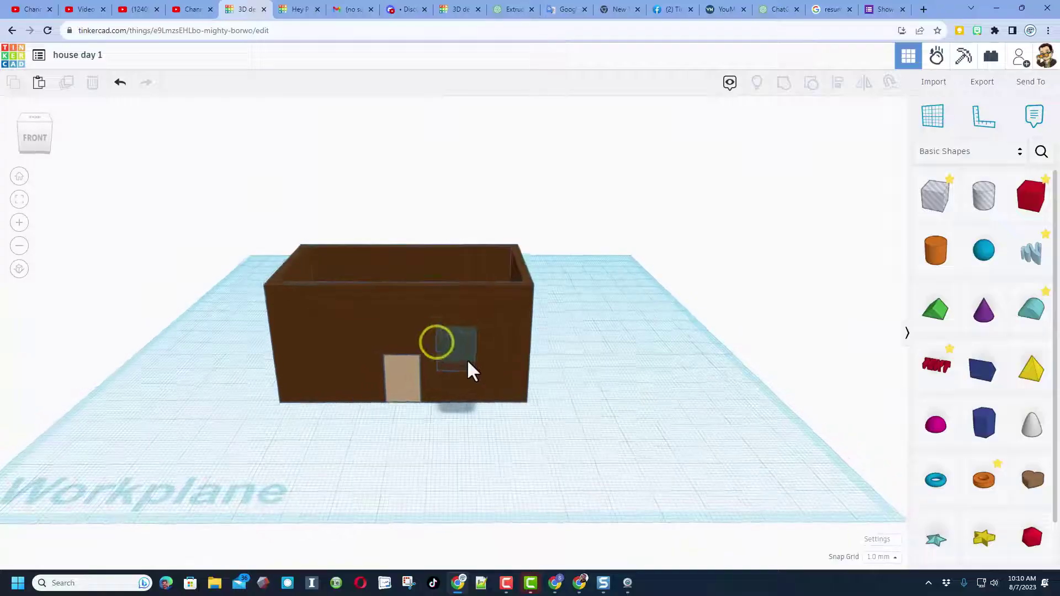
click(445, 361)
key(Right)
key(Right)
key(Right)
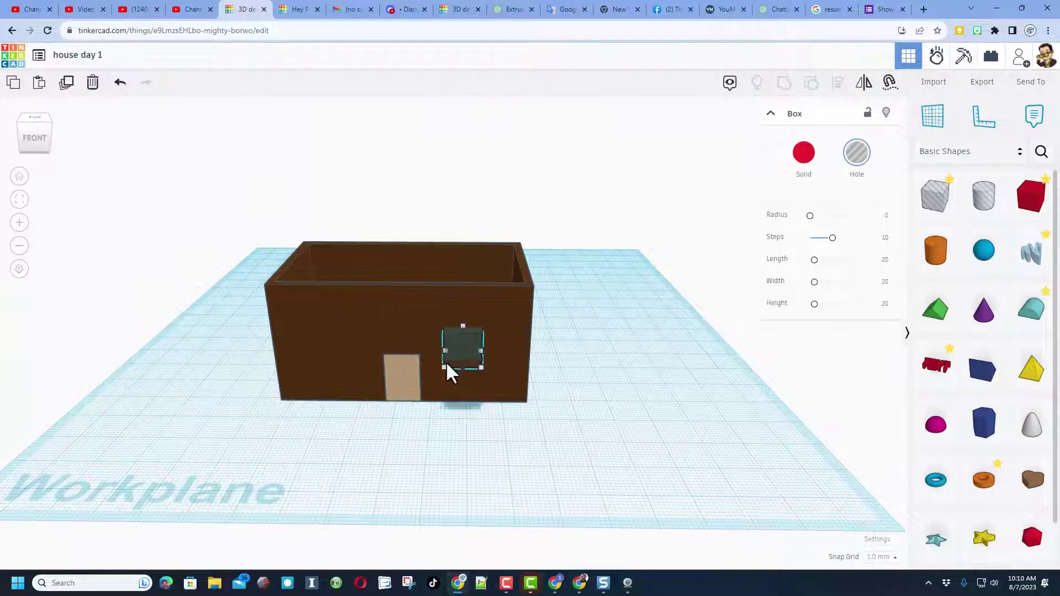
key(Right)
key(Right)
key(Right)
key(Right)
key(Right)
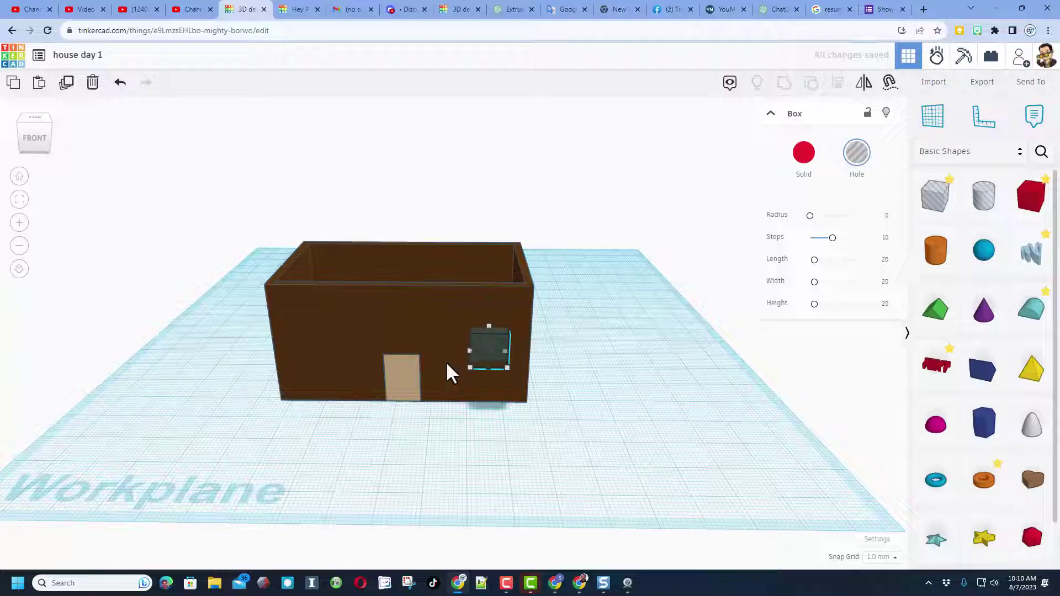
mouse_move(572, 319)
right_down()
mouse_move(521, 279)
mouse_move(571, 393)
right_up()
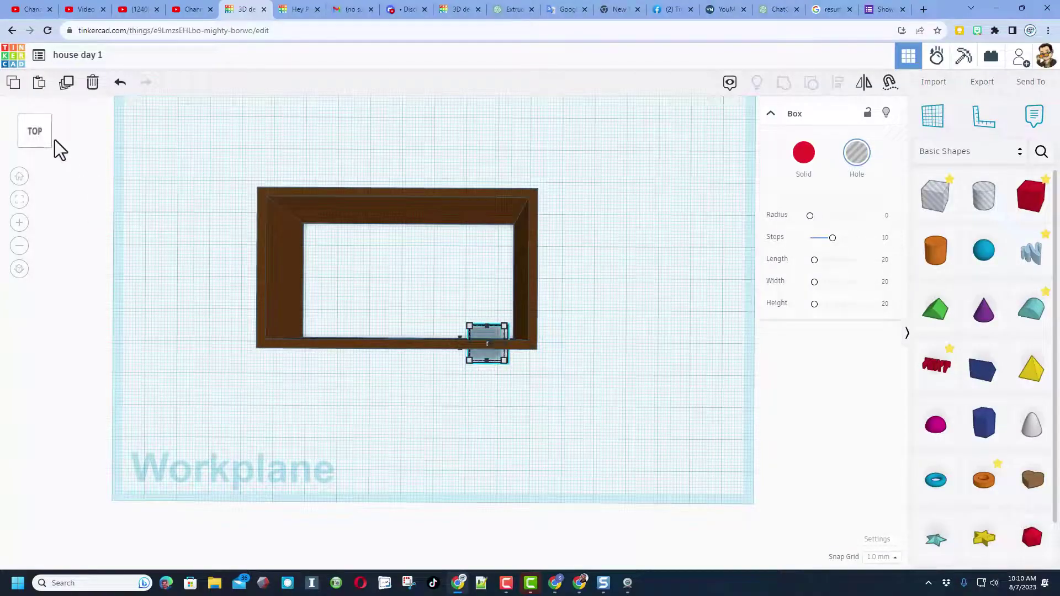
drag(55, 140, 42, 139)
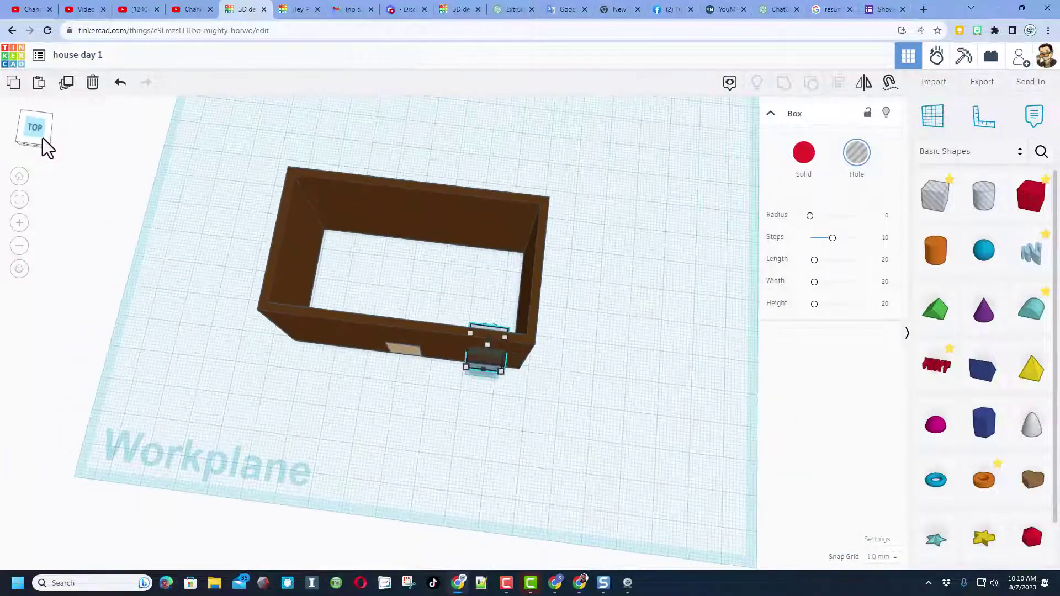
Duplicate the window hole and move the copy to the wall's left end.
drag(43, 139, 46, 137)
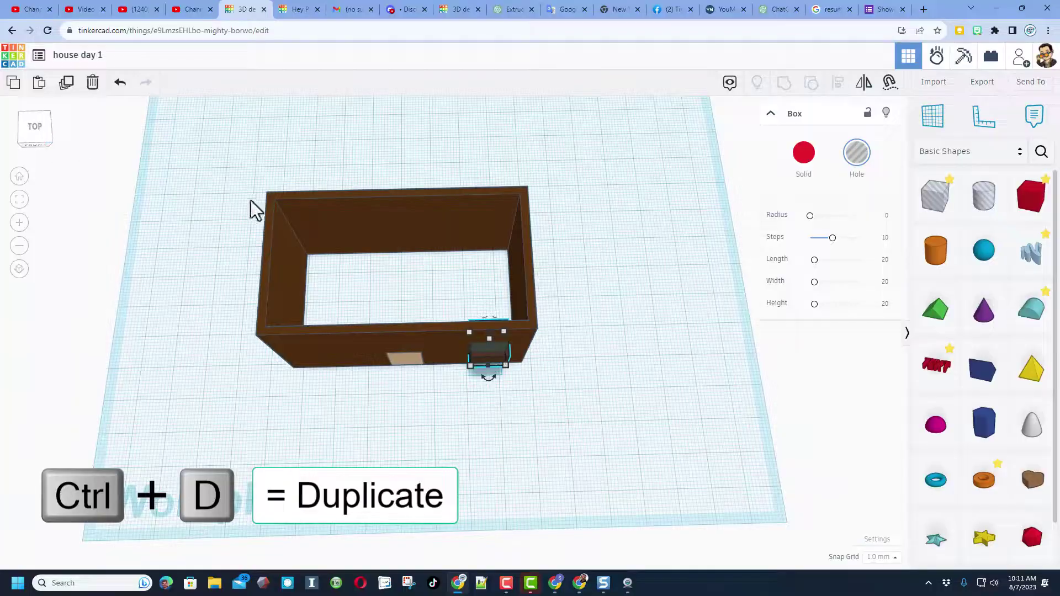
click(398, 273)
click(494, 357)
key(ctrl+d)
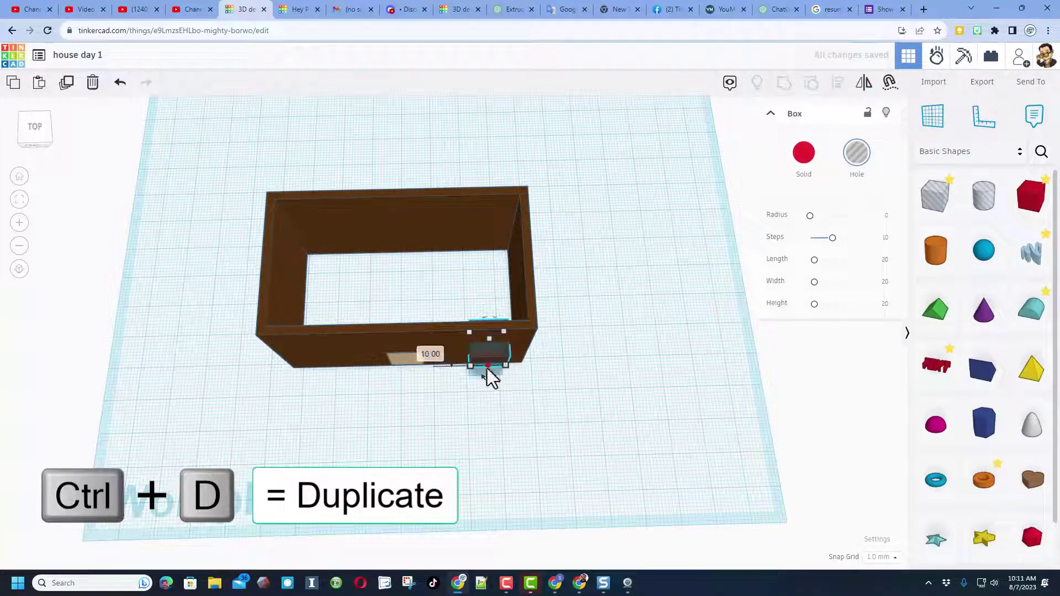
key(Left)
key(Left)
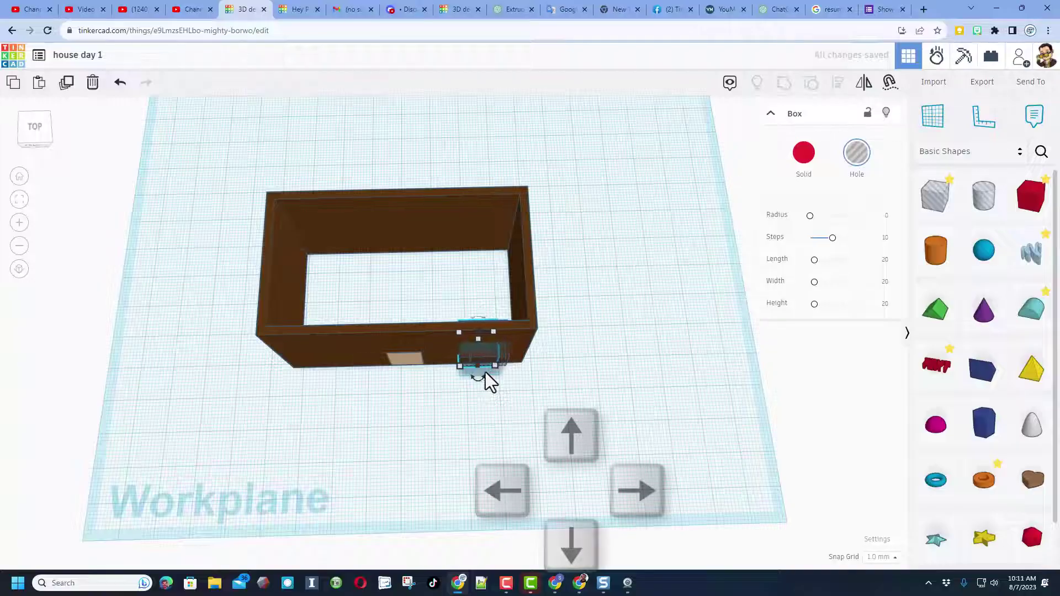
key(Left)
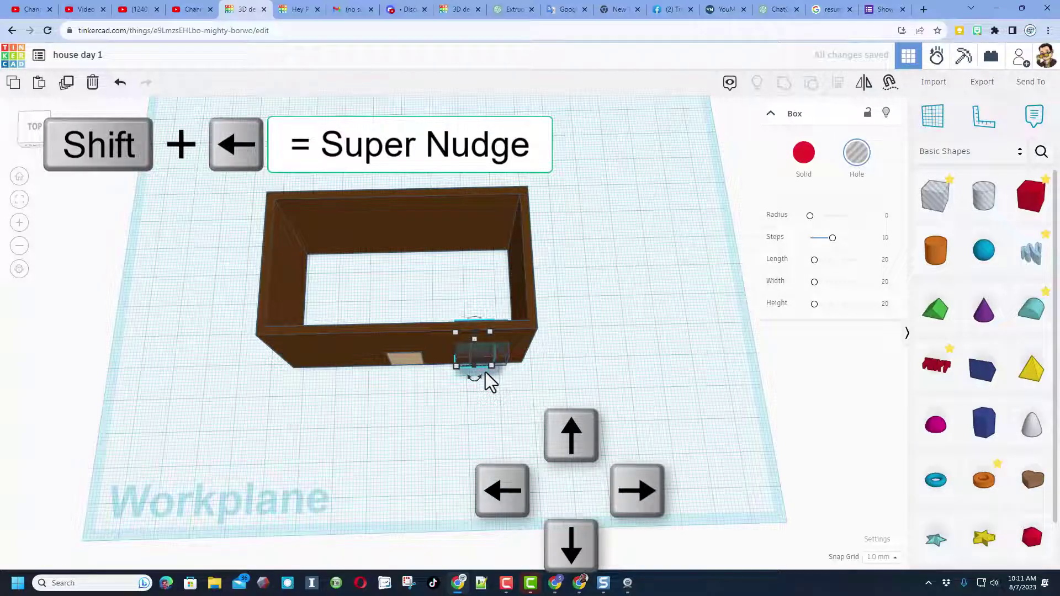
key(shift+Left)
key(shift+Left)
key(shift+Left)
key(shift+Left)
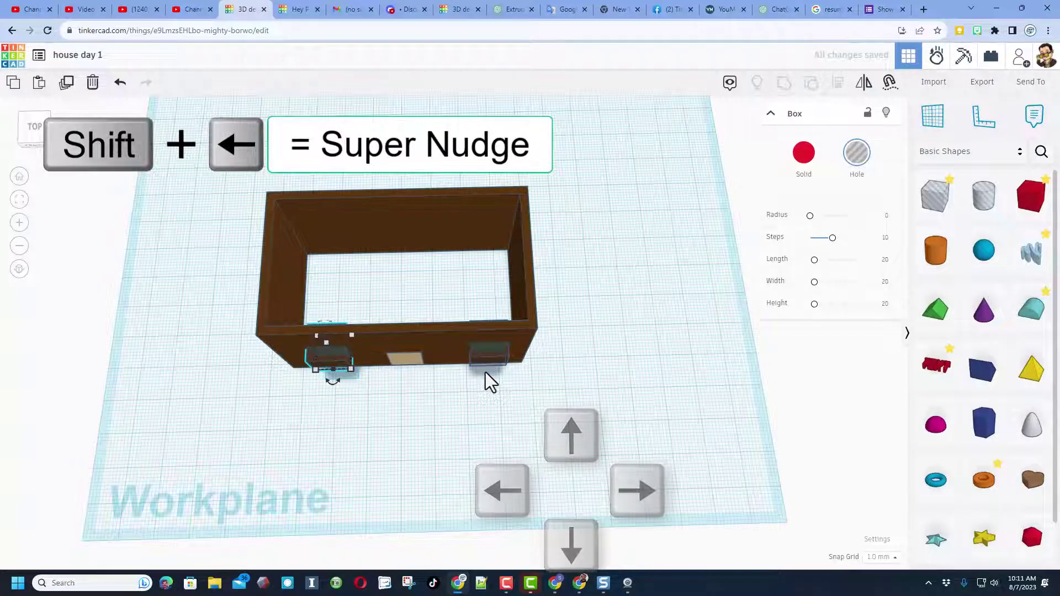
key(shift+Left)
mouse_move(483, 411)
right_down()
mouse_move(481, 398)
mouse_move(407, 390)
mouse_move(470, 325)
mouse_move(487, 367)
right_up()
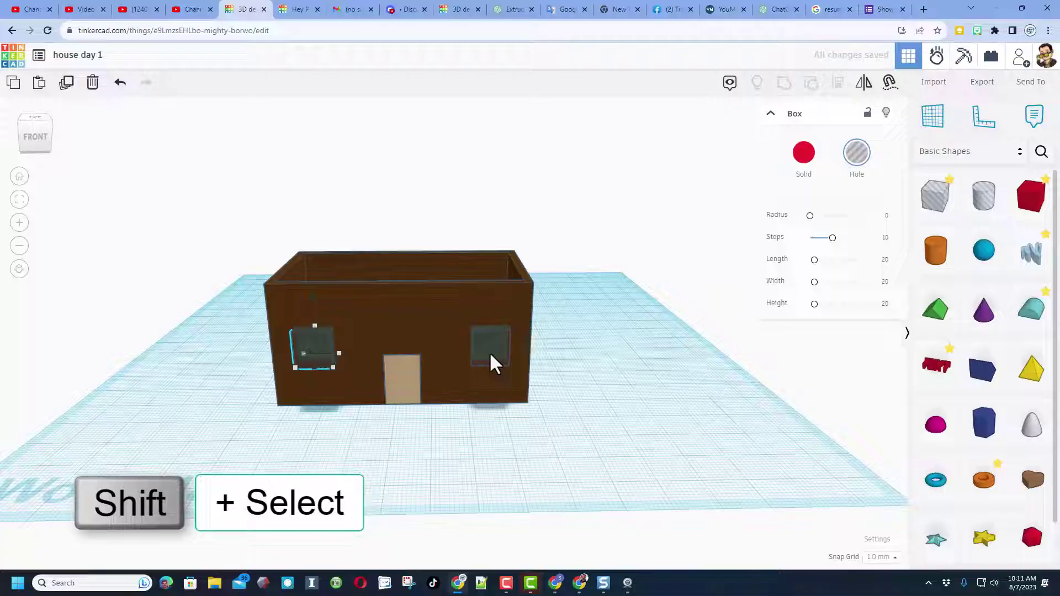
Group the two window holes and centre them on the house front with Align.
shift+click(491, 363)
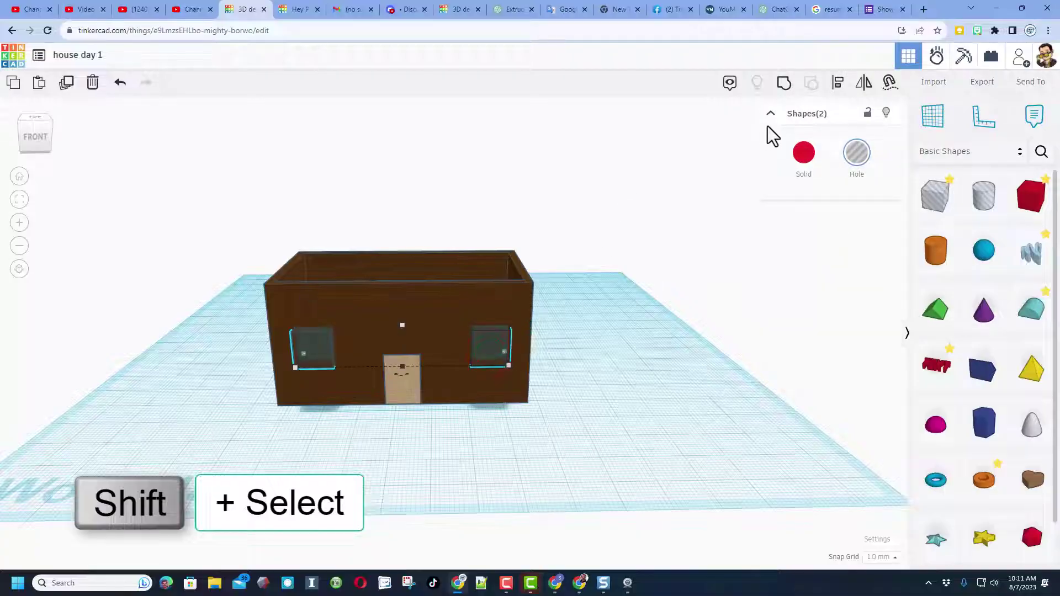
click(785, 96)
right_drag(554, 295, 531, 483)
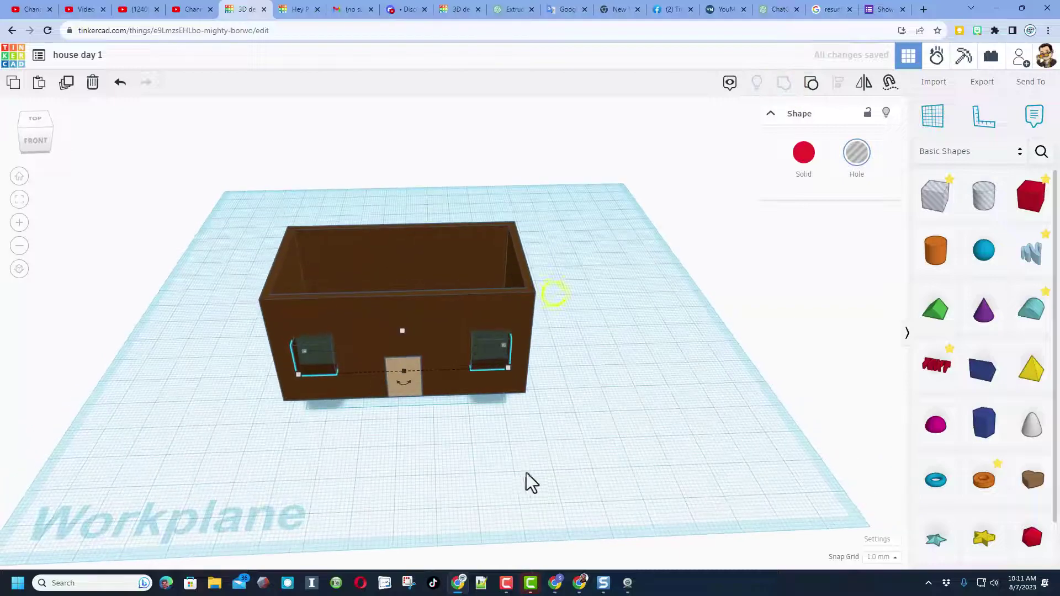
drag(524, 477, 483, 350)
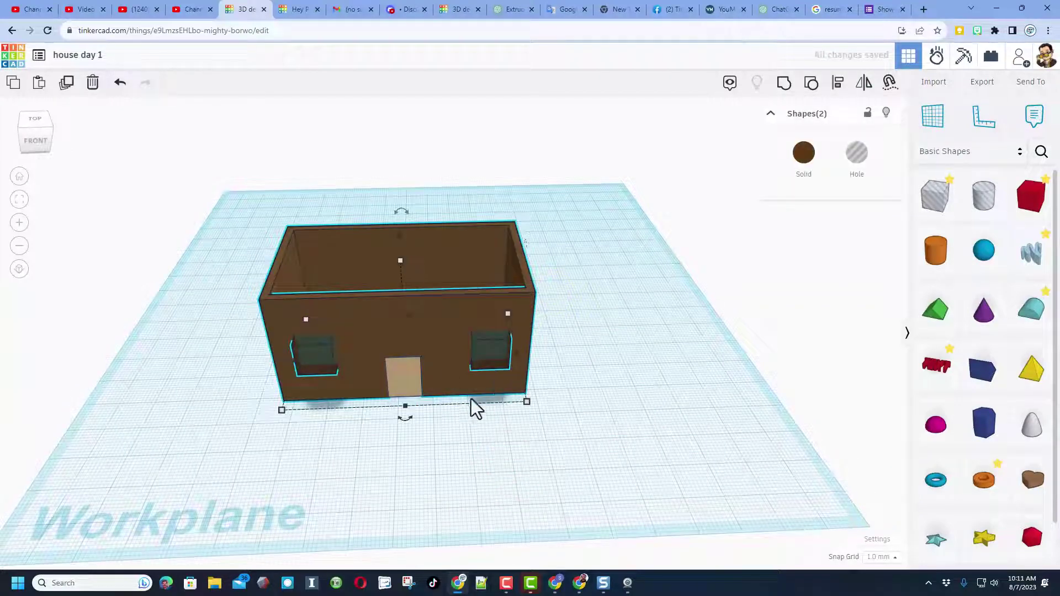
click(837, 84)
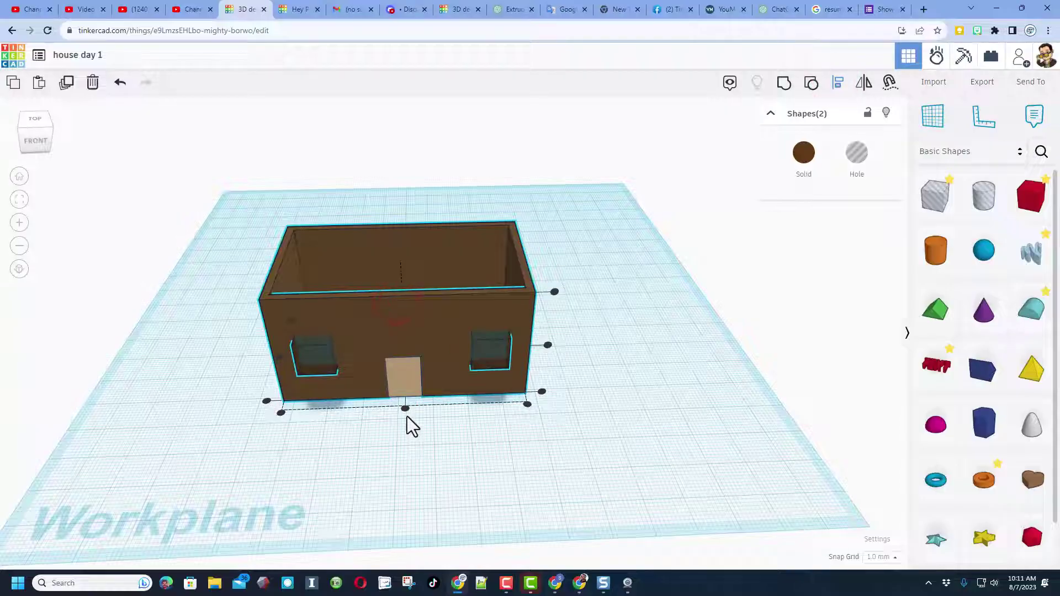
click(407, 410)
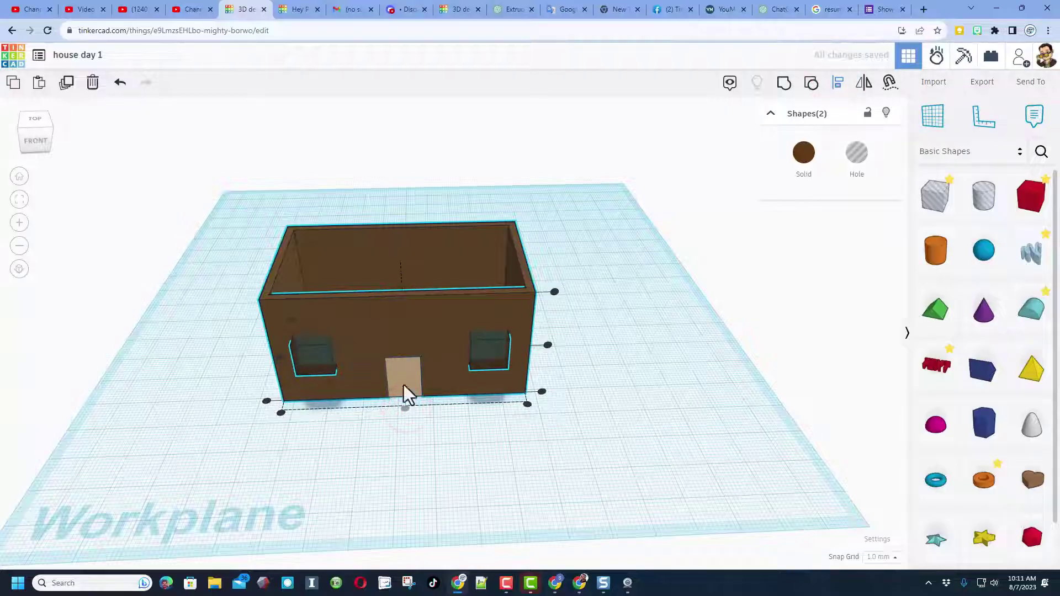
Lower the hole group by two Ctrl+Down nudges.
right_drag(436, 480, 445, 419)
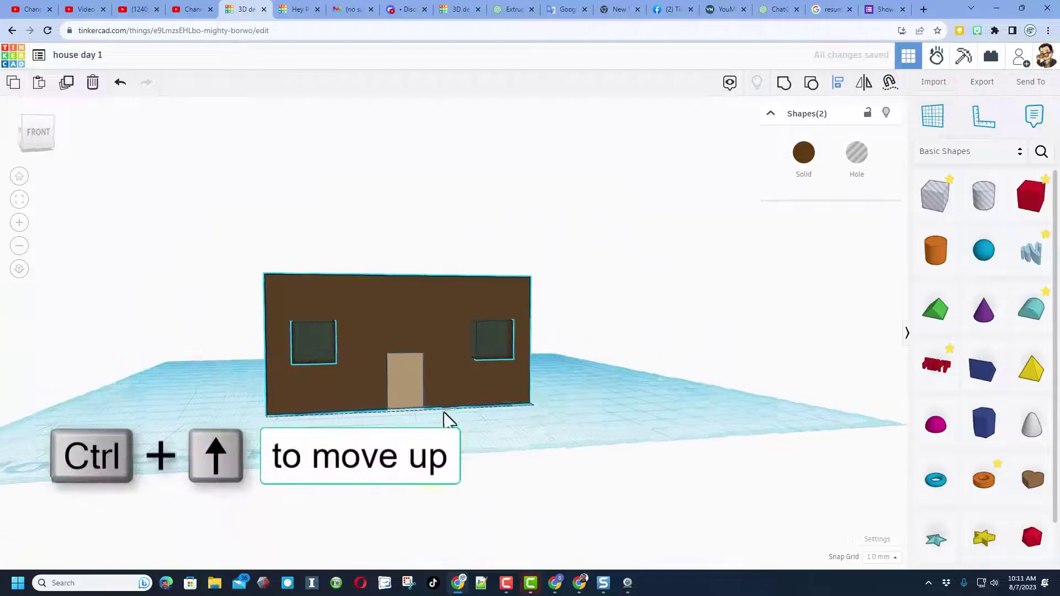
click(542, 451)
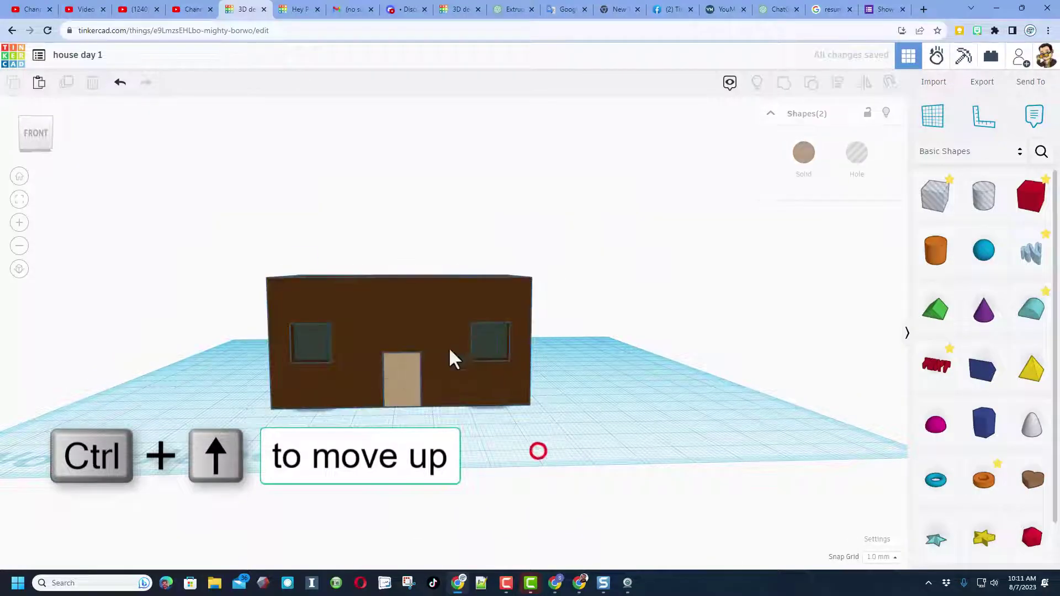
click(474, 338)
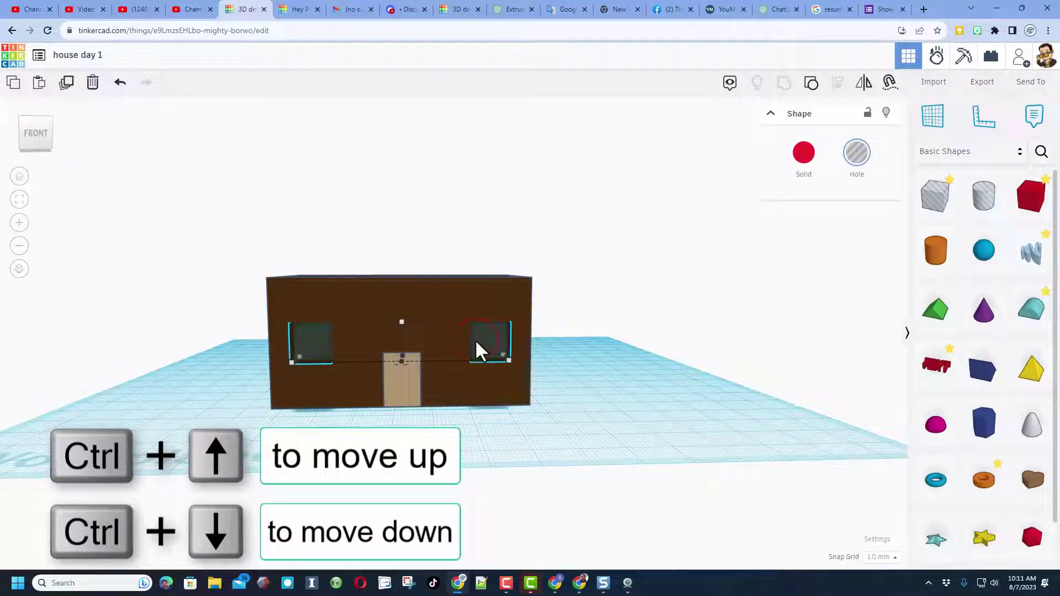
key(ctrl+Down)
key(ctrl+Down)
key(ctrl+Down)
key(ctrl+Down)
key(ctrl+Down)
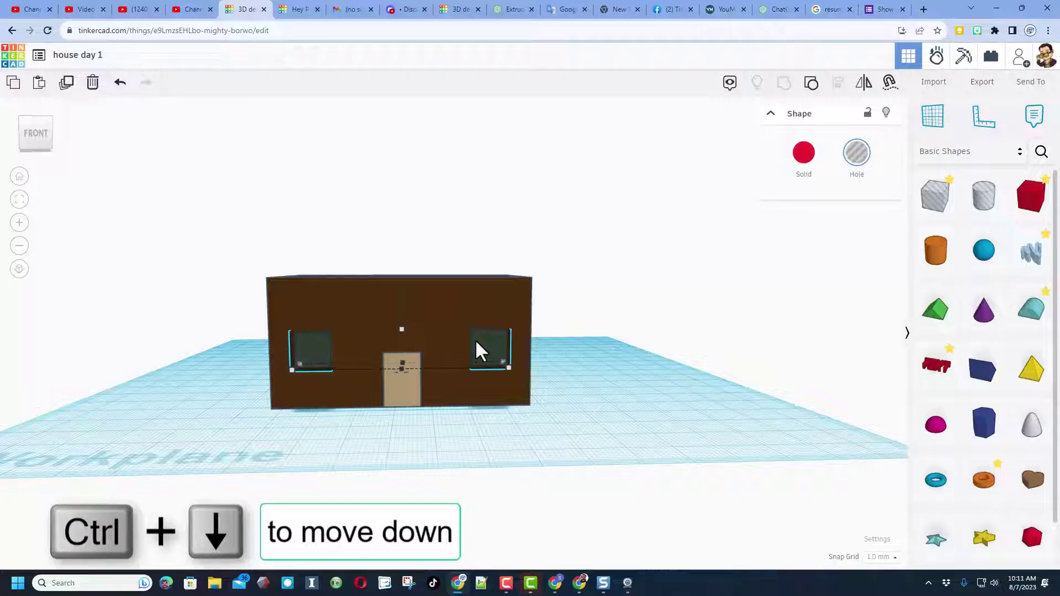
key(ctrl+Down)
key(ctrl+Down)
key(ctrl+Down)
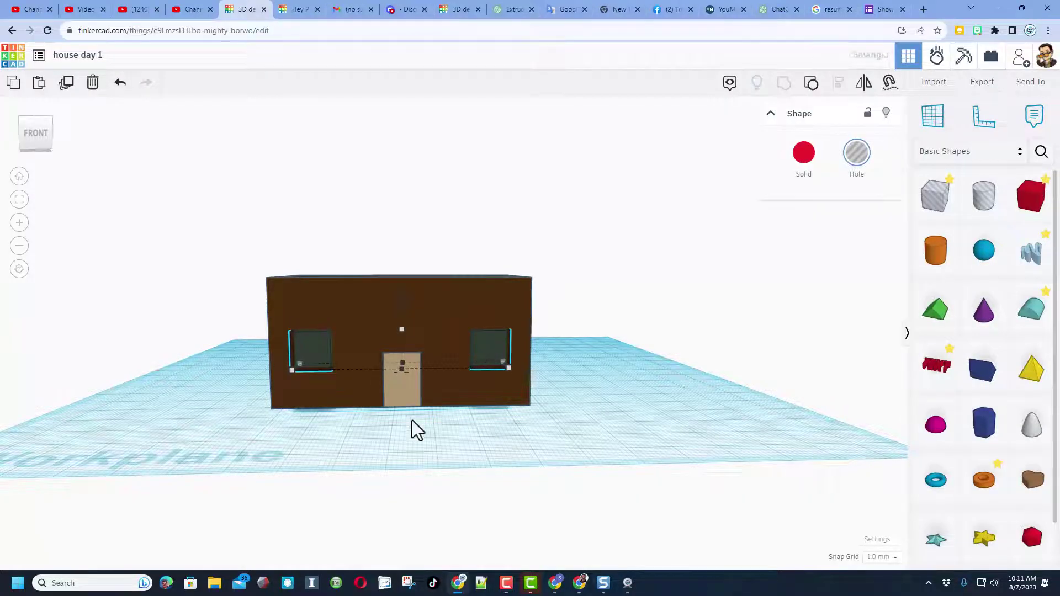
right_drag(389, 424, 344, 479)
click(344, 480)
Group the house with the hole group so the window openings are cut.
drag(343, 473, 407, 353)
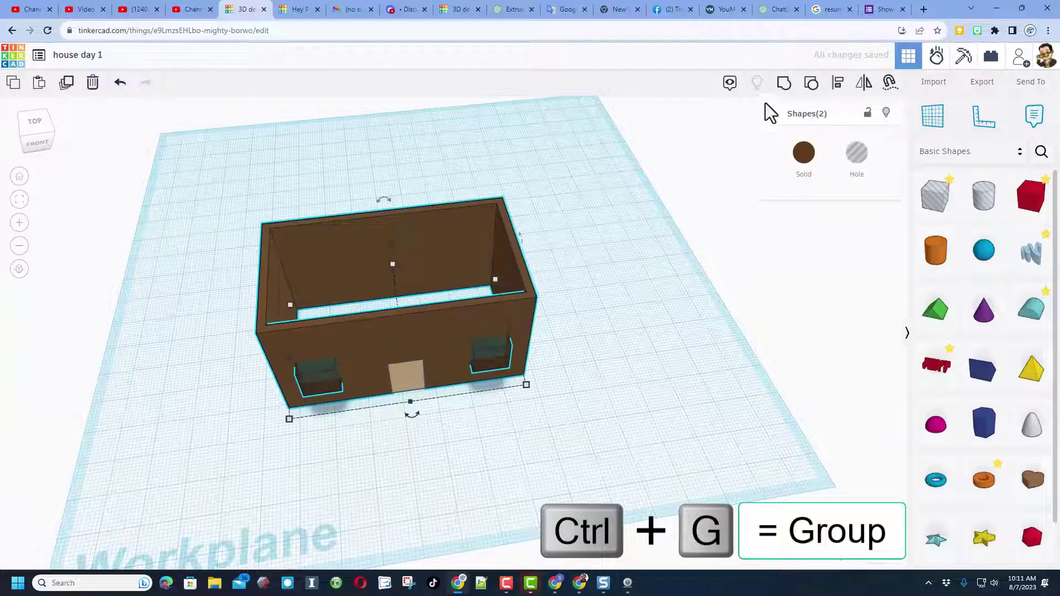
click(784, 83)
mouse_move(667, 386)
right_down()
mouse_move(538, 288)
mouse_move(668, 329)
right_up()
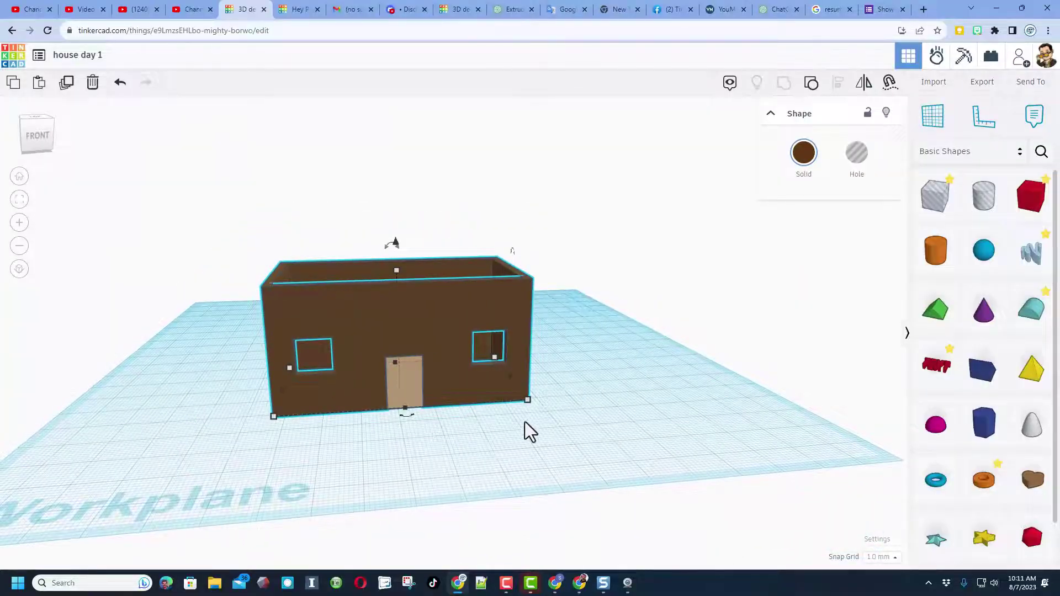
right_drag(524, 422, 555, 377)
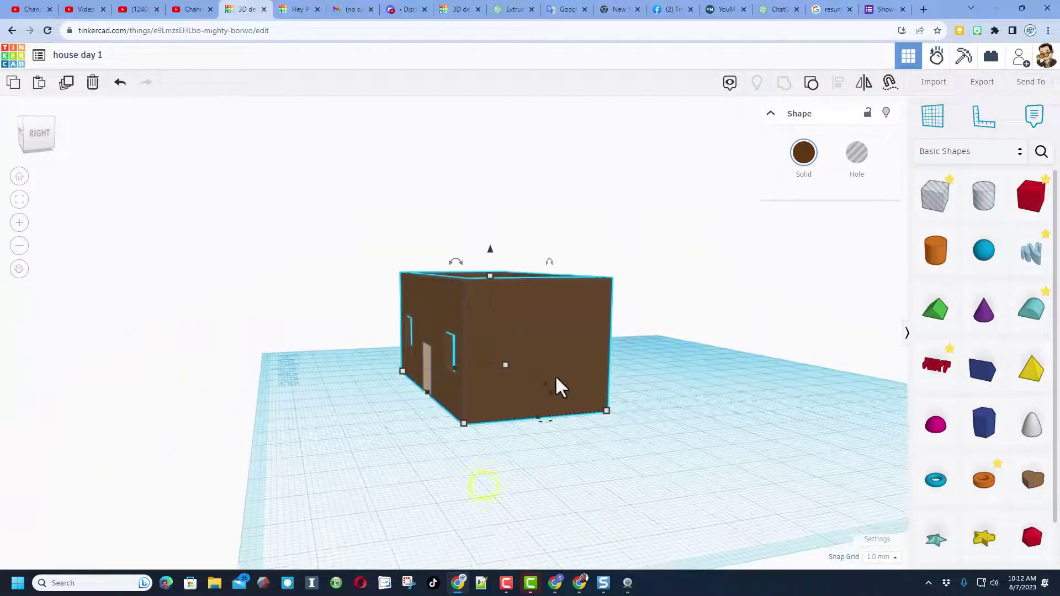
Place a box hole on the right side wall and resize it to 10 mm.
click(934, 198)
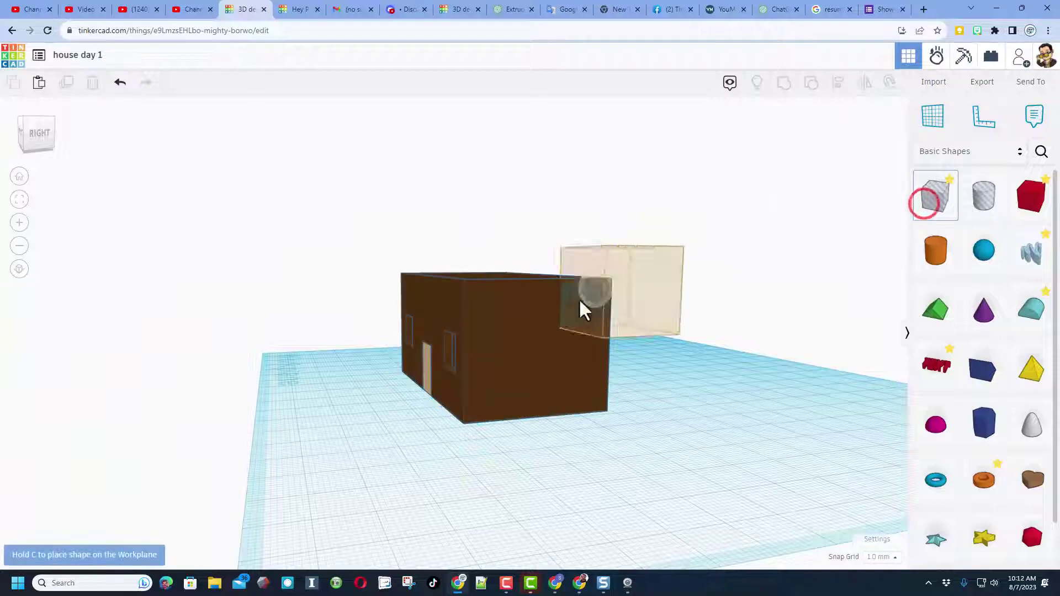
click(526, 334)
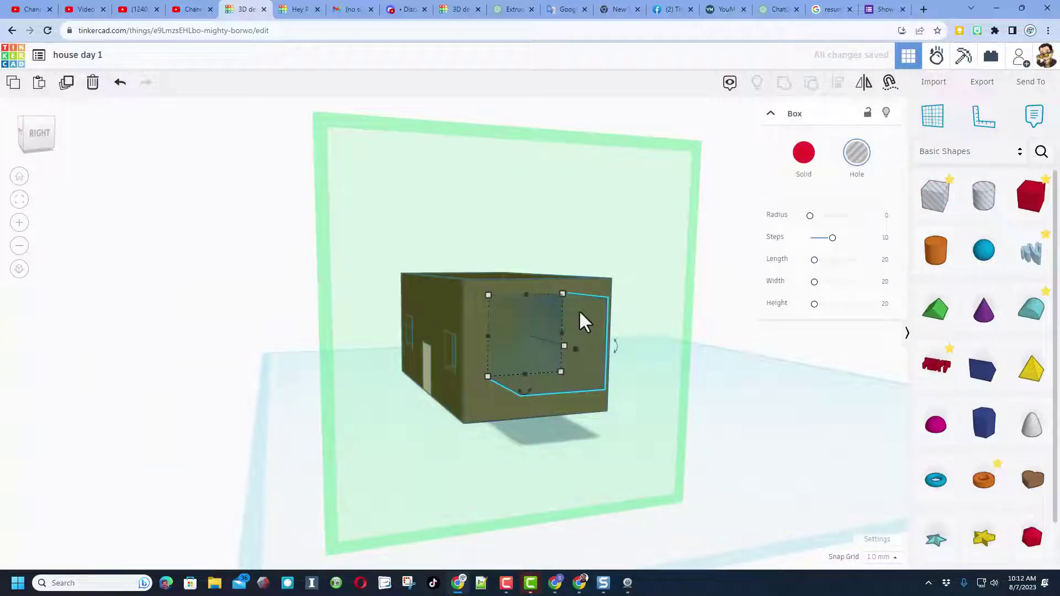
drag(565, 294, 552, 308)
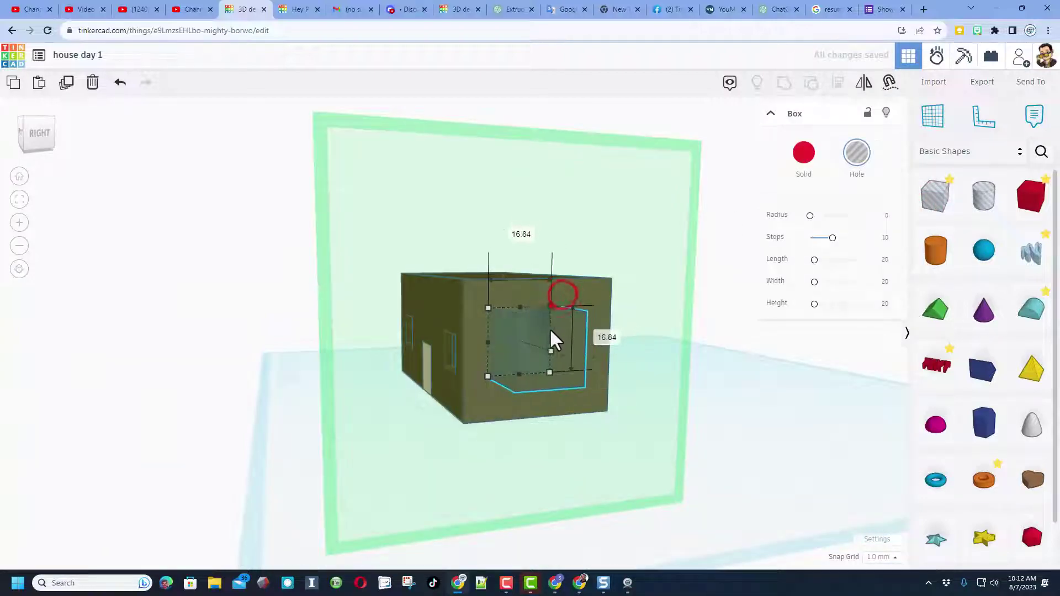
click(522, 236)
text(10)
key(Return)
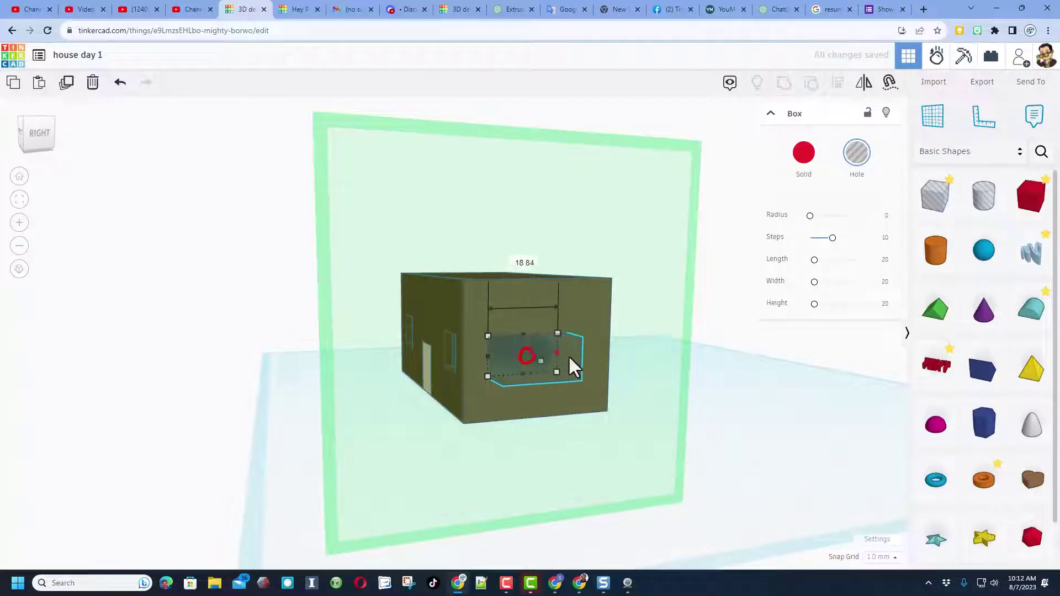
right_drag(533, 420, 600, 503)
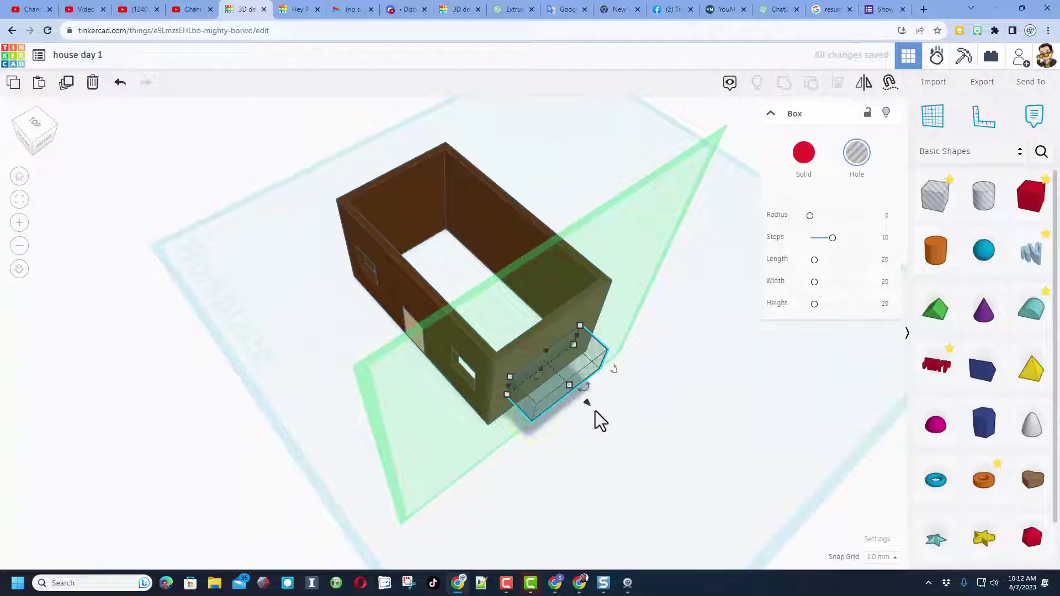
click(574, 394)
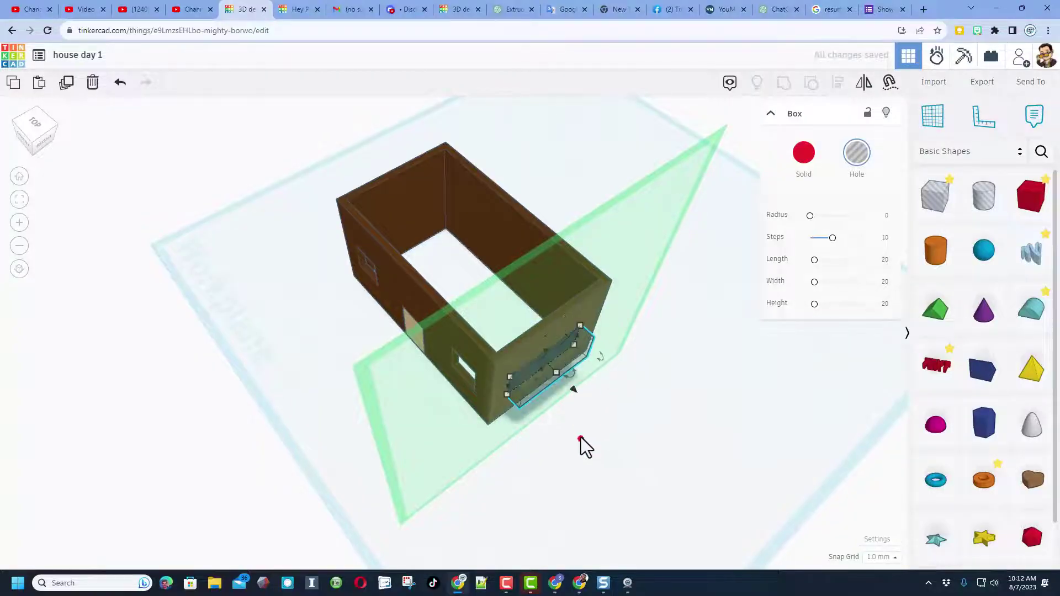
right_drag(580, 445, 651, 362)
Group the house with the side hole to cut the window opening.
key(ctrl+g)
mouse_move(640, 331)
mouse_down()
mouse_move(583, 392)
mouse_move(573, 381)
mouse_up()
key(ctrl+g)
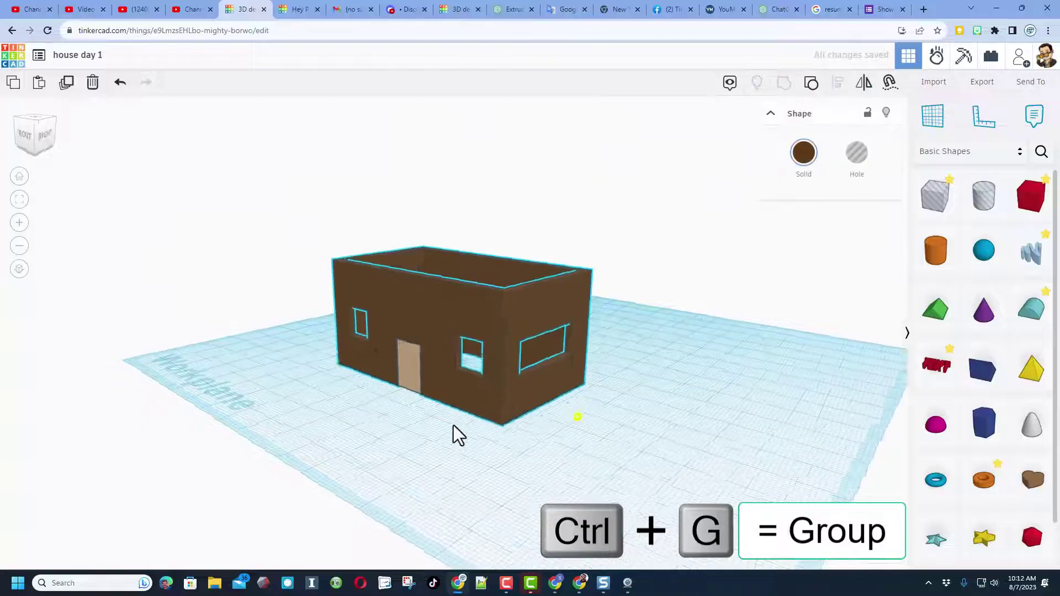
mouse_move(453, 424)
right_down()
mouse_move(567, 442)
mouse_move(471, 400)
right_up()
scroll(474, 391, up, 1)
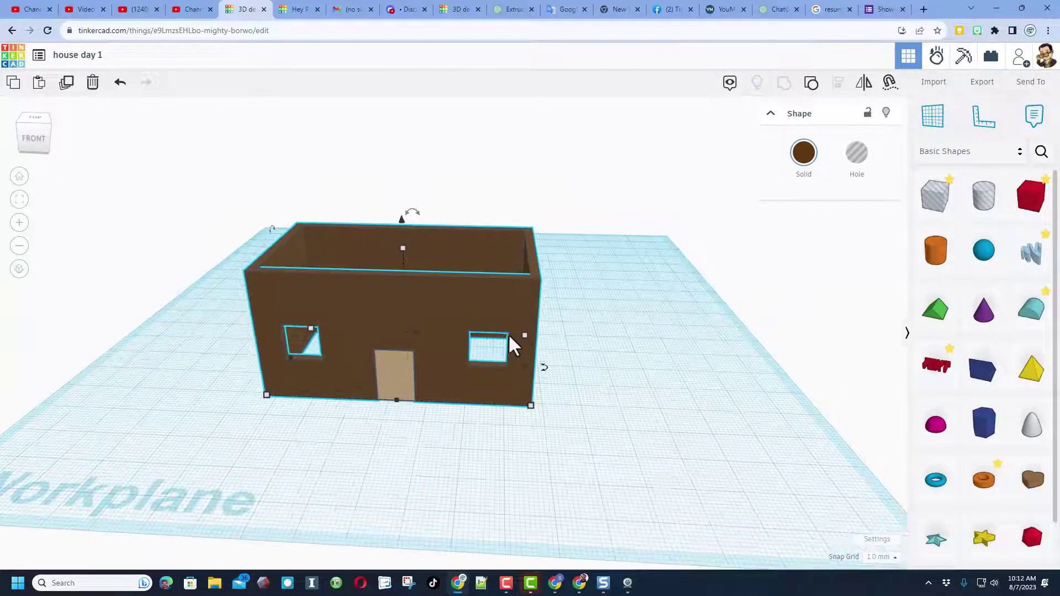
click(828, 250)
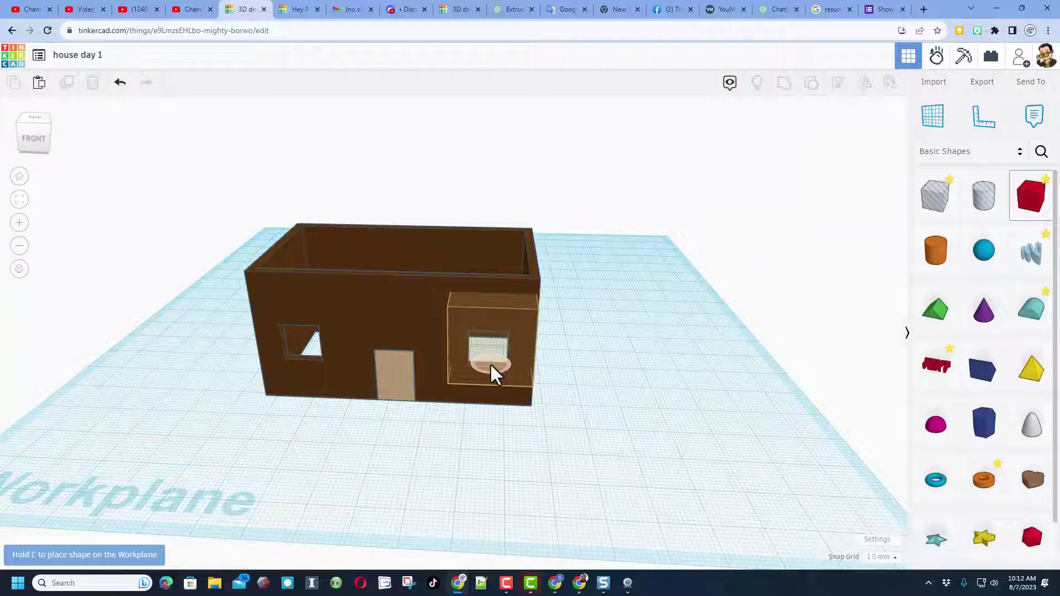
Place a box against the house and shrink it to 10 mm.
click(490, 362)
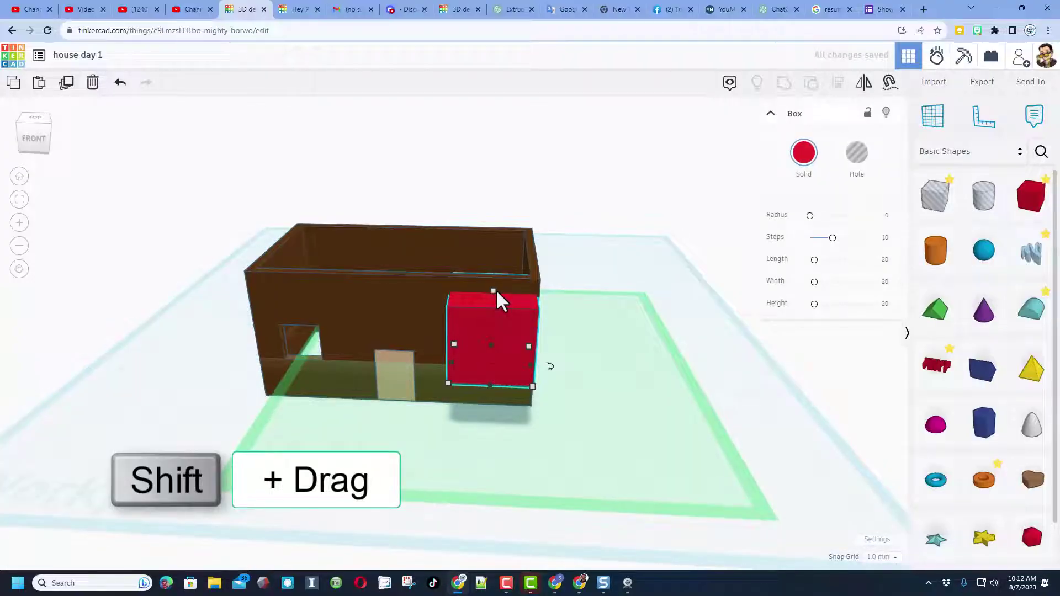
shift+drag(497, 293, 548, 341)
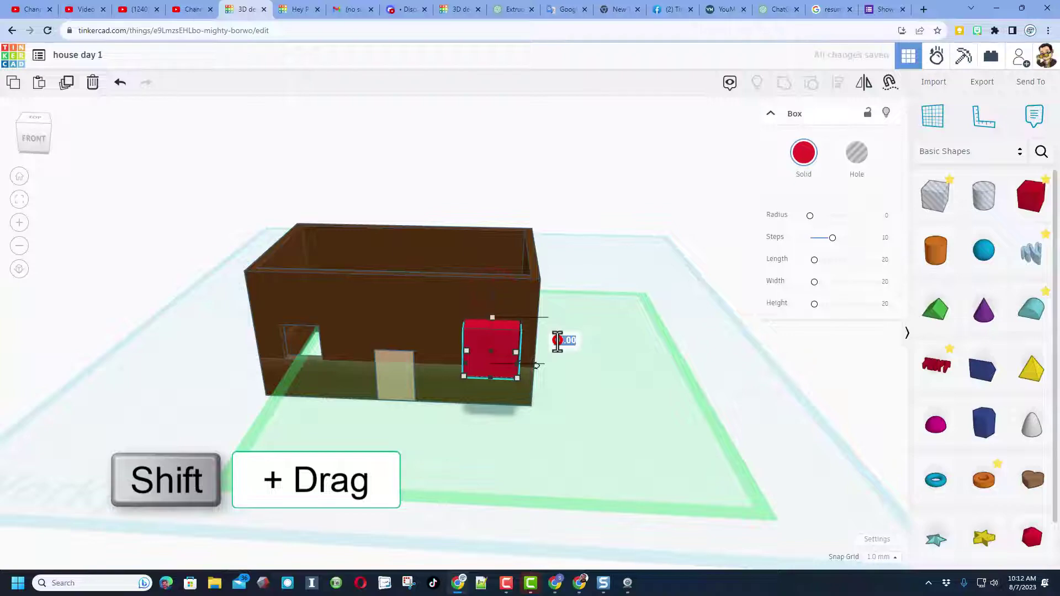
text(10)
key(Return)
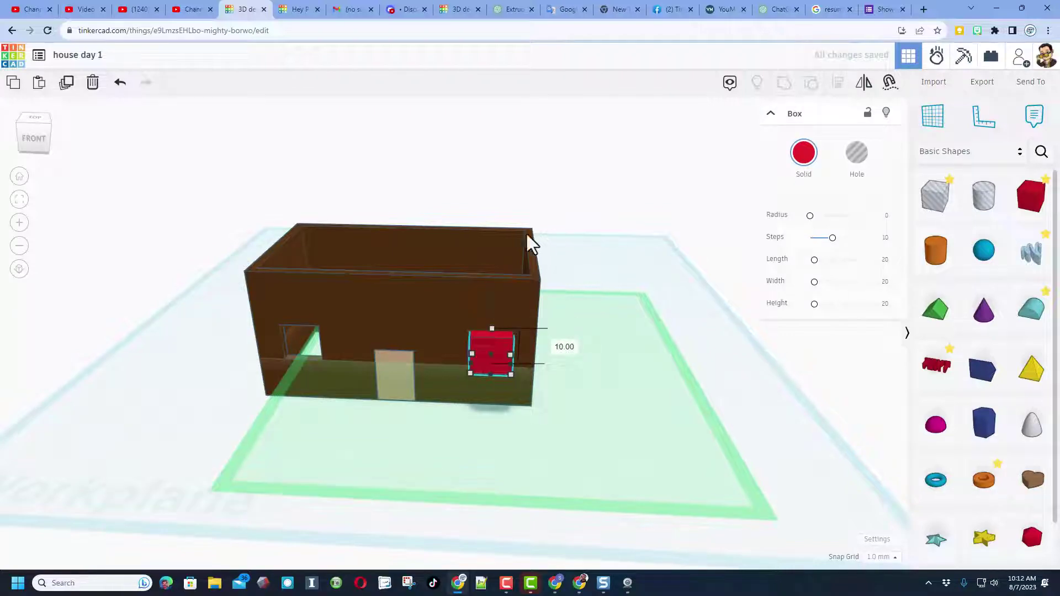
right_drag(622, 393, 353, 377)
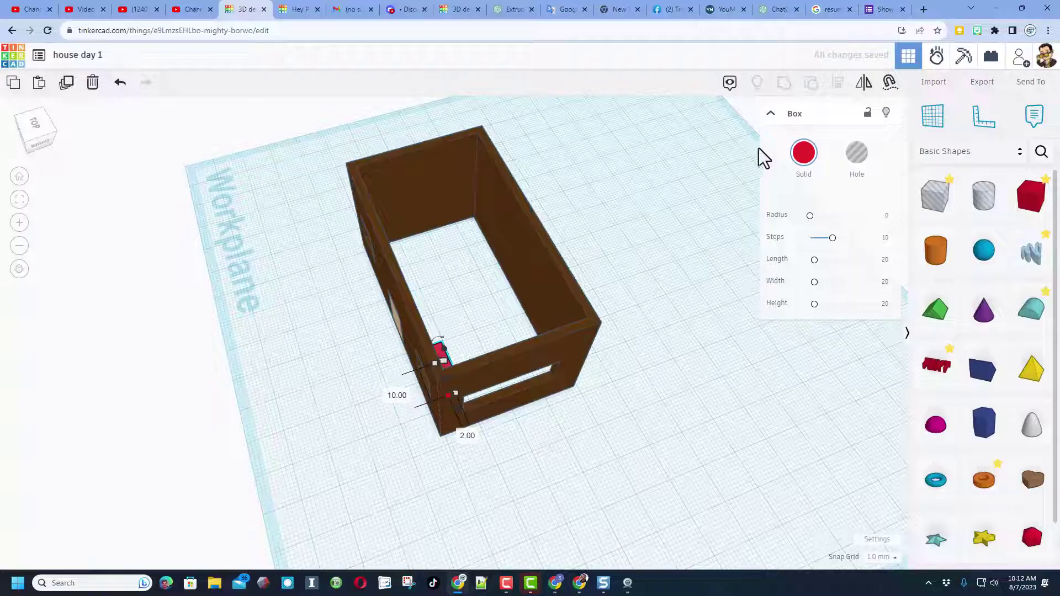
Colour the box light blue and stretch it over the window opening.
click(808, 153)
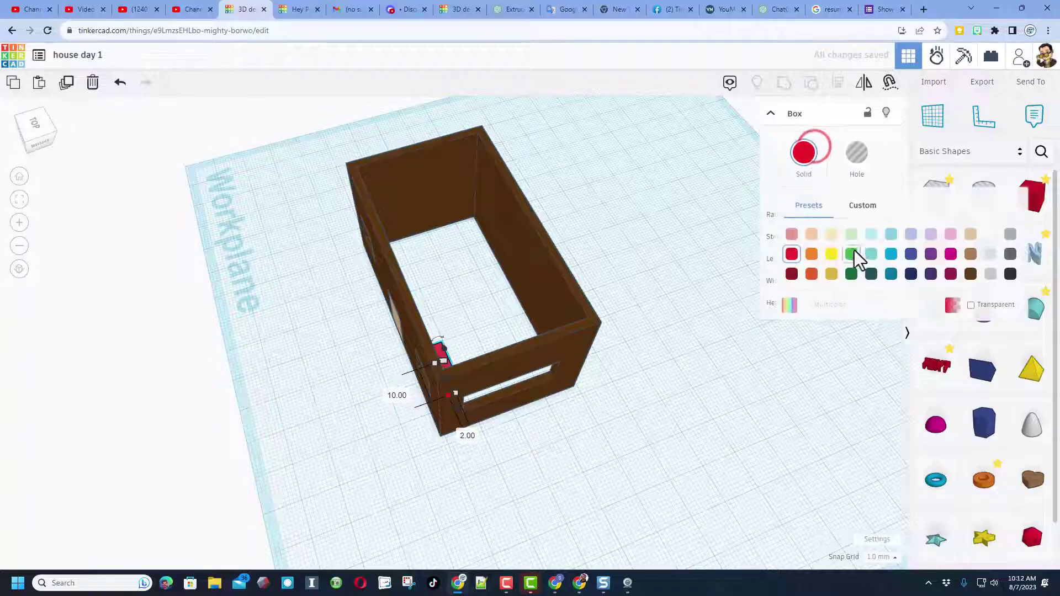
click(891, 239)
right_drag(464, 410, 518, 351)
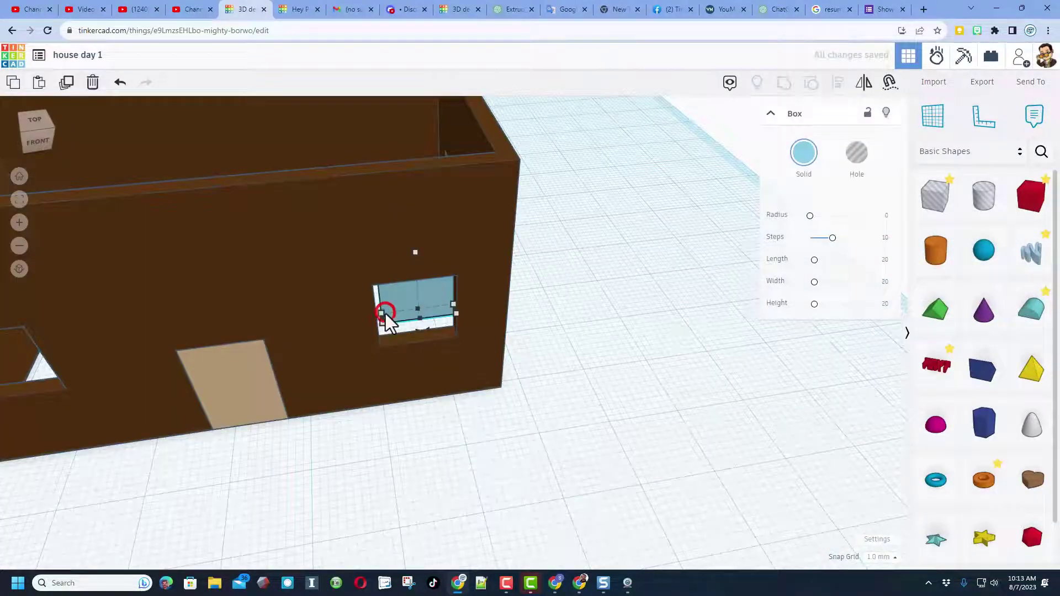
drag(385, 314, 385, 314)
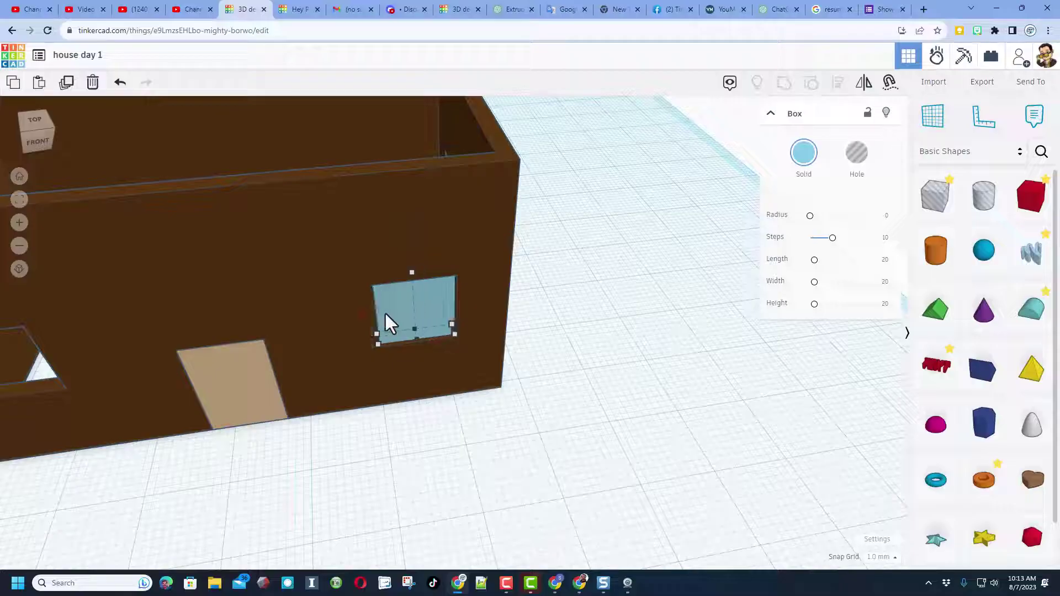
scroll(385, 315, down, 2)
mouse_move(432, 351)
right_down()
mouse_move(277, 367)
mouse_move(272, 358)
right_up()
drag(327, 368, 392, 243)
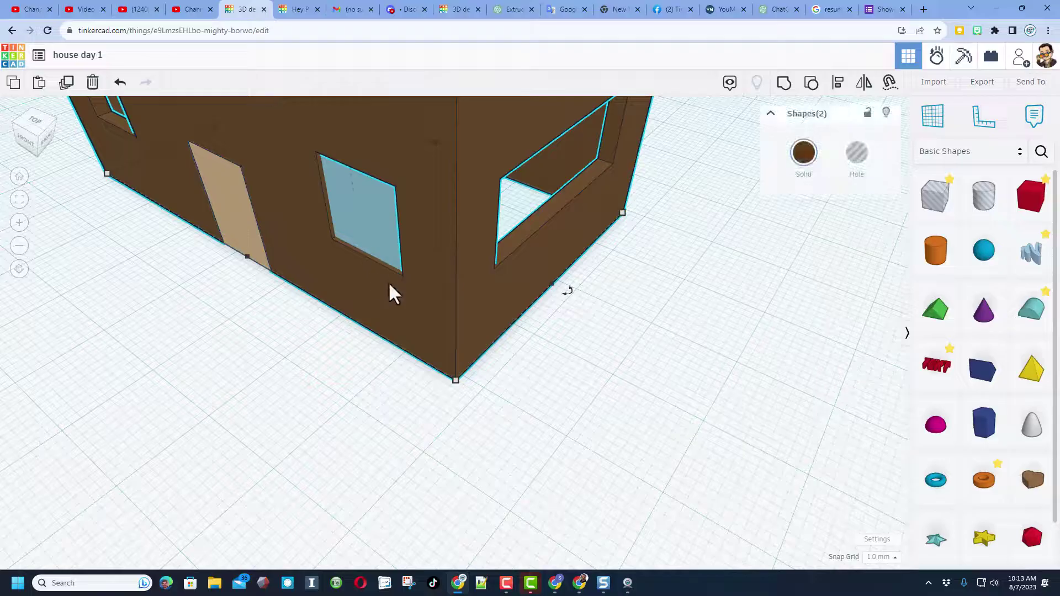
Align the two house walls with each other.
click(837, 83)
right_drag(350, 284, 269, 365)
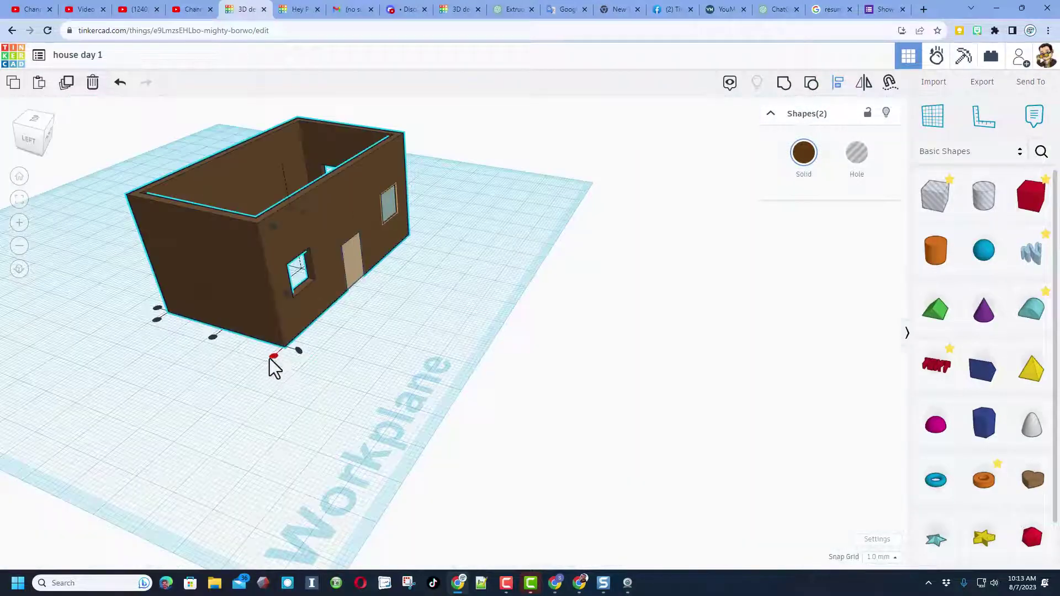
click(272, 359)
click(405, 281)
Make the light blue window pane transparent.
right_drag(441, 258, 580, 143)
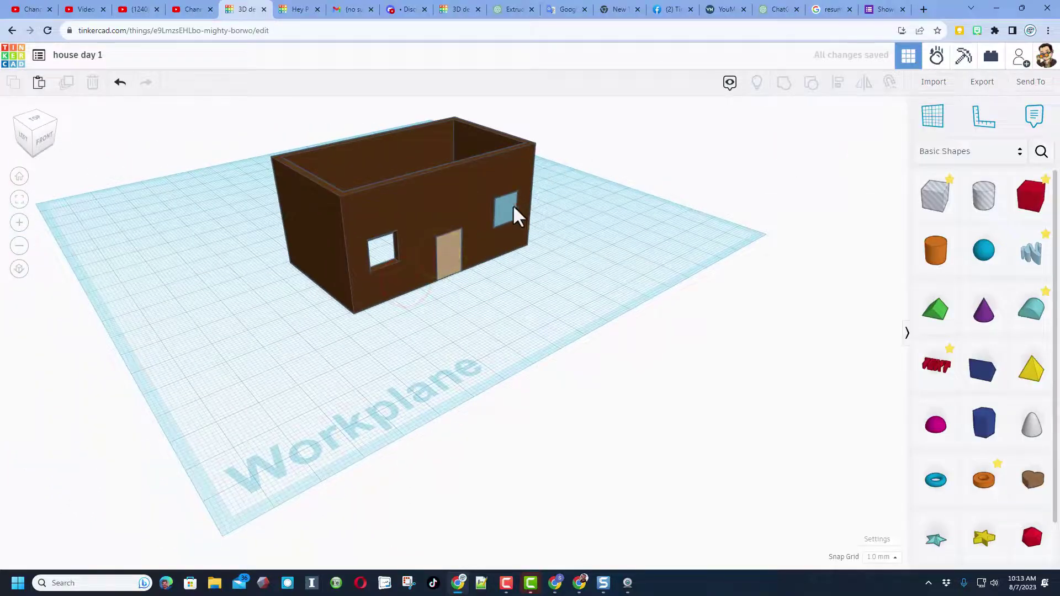
click(512, 205)
key(f)
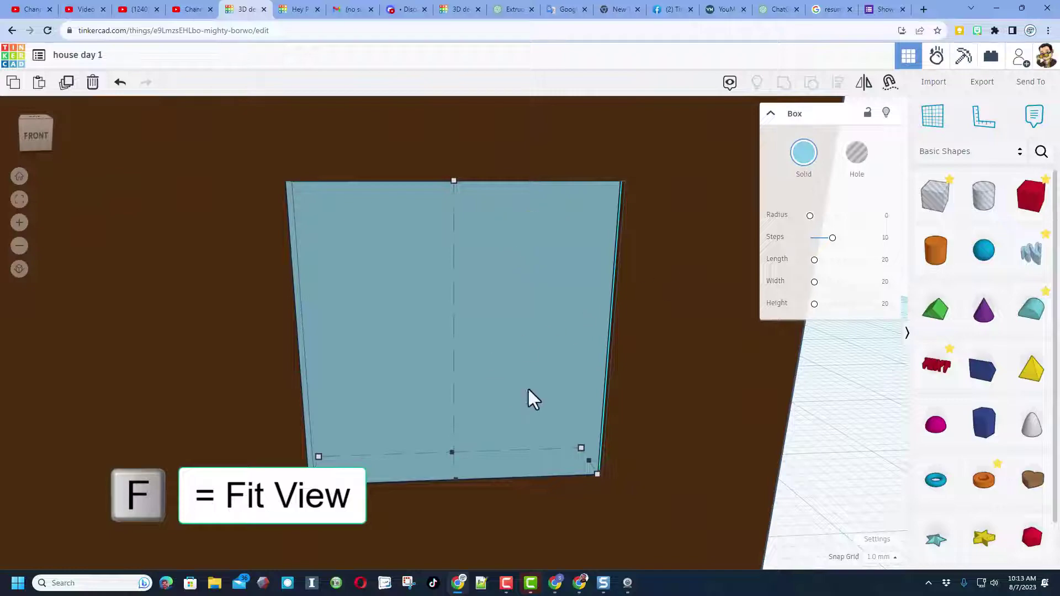
key(t)
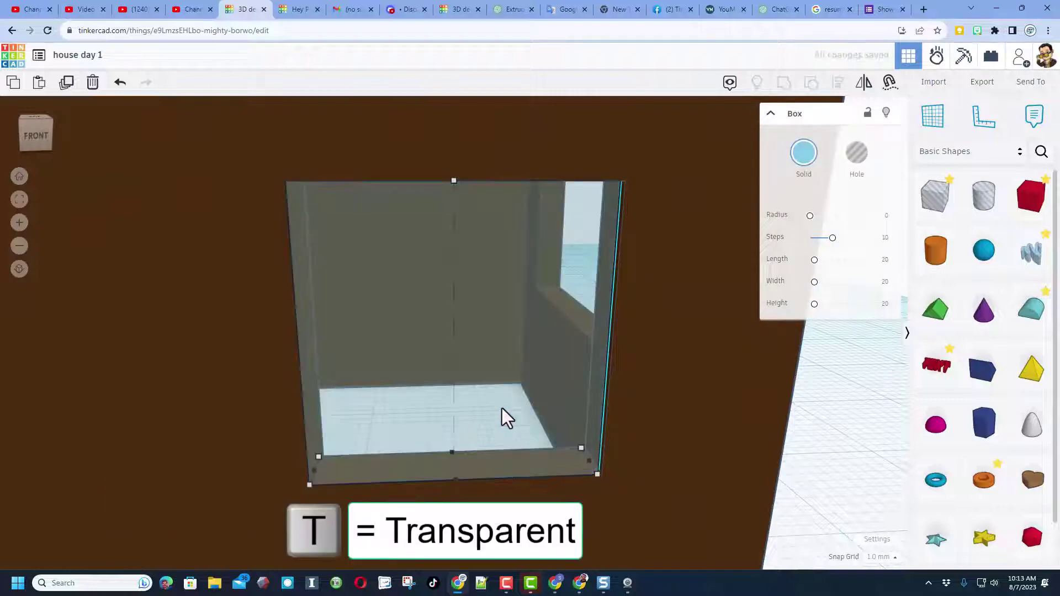
mouse_move(604, 396)
right_down()
mouse_move(464, 426)
mouse_move(552, 447)
right_up()
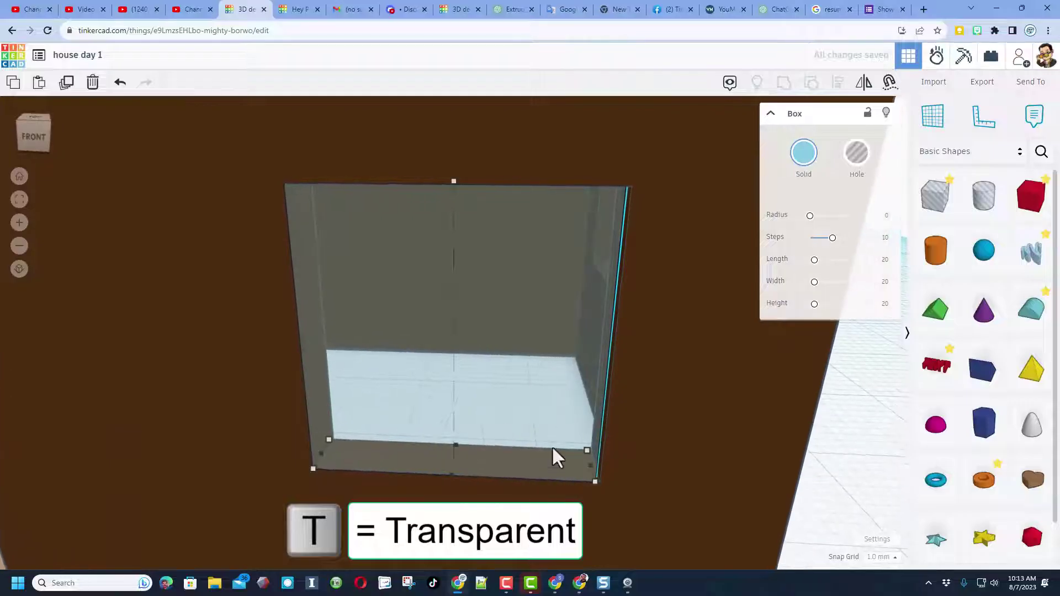
right_drag(723, 455, 771, 440)
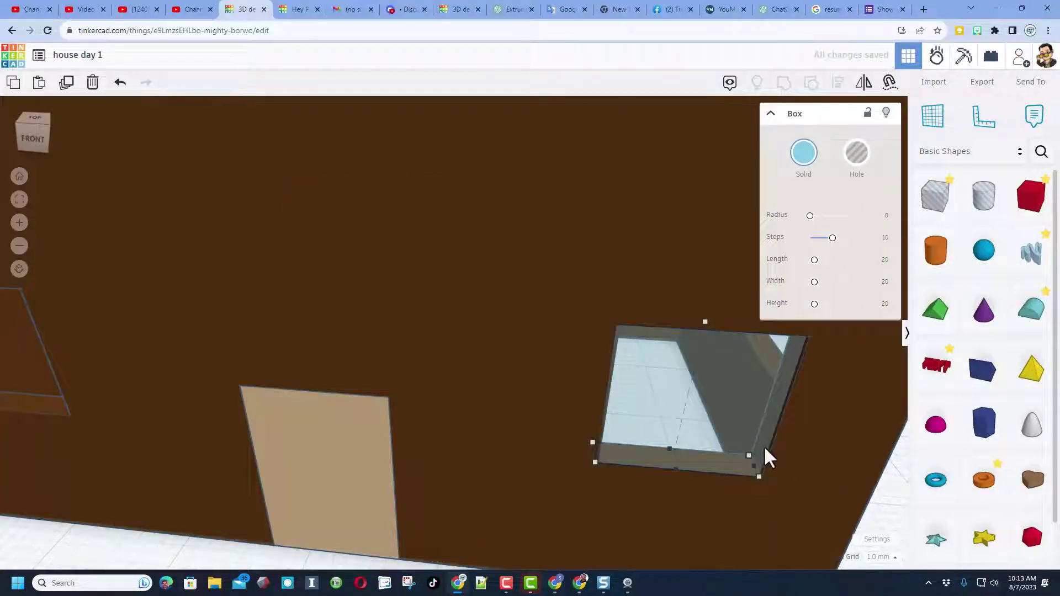
scroll(629, 453, down, 5)
Hide the glass pane and place a workplane on the front wall.
click(650, 432)
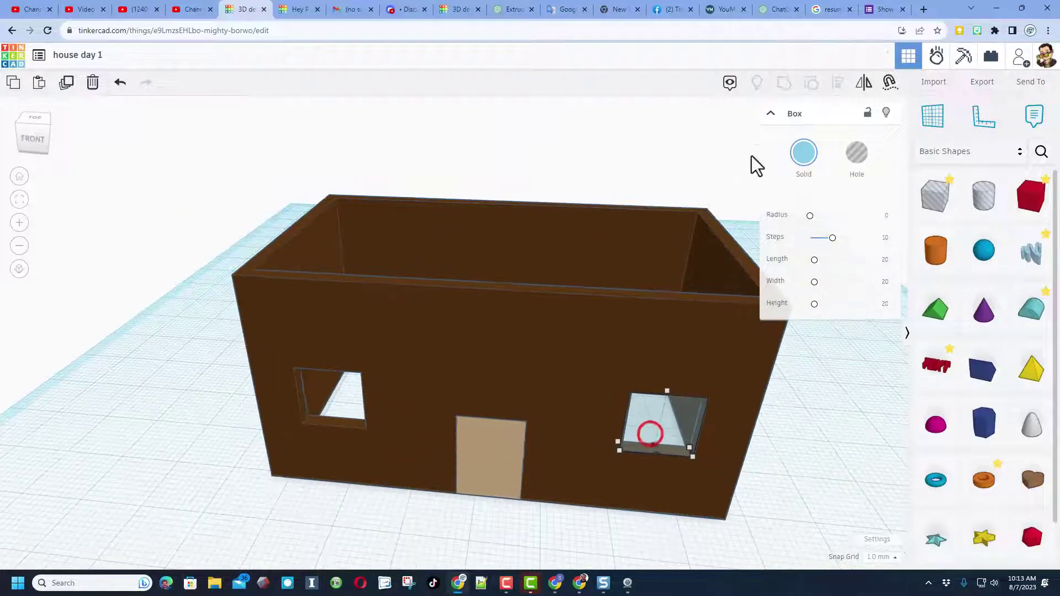
click(887, 112)
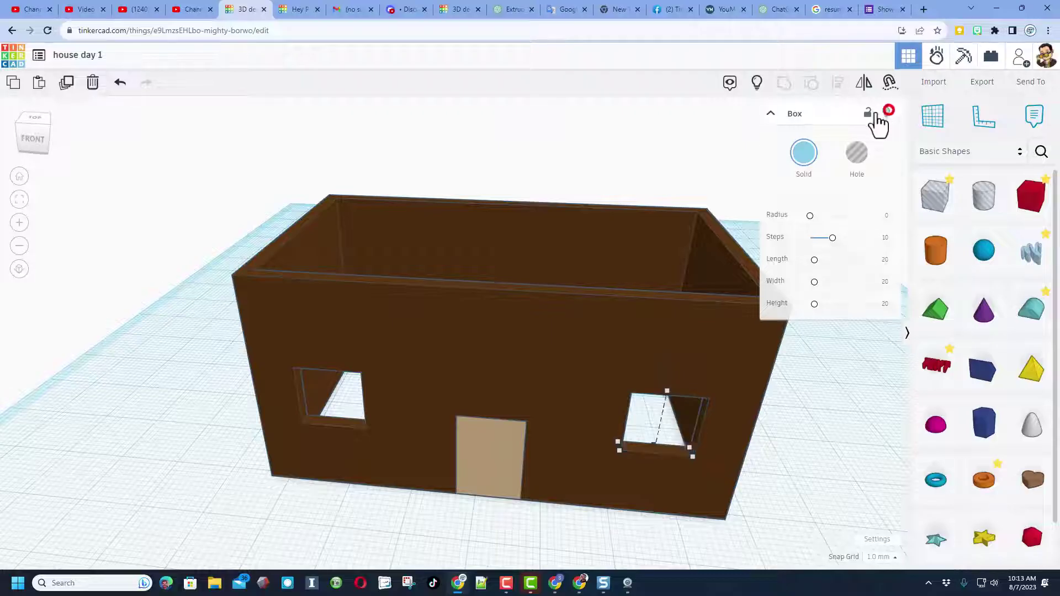
click(929, 116)
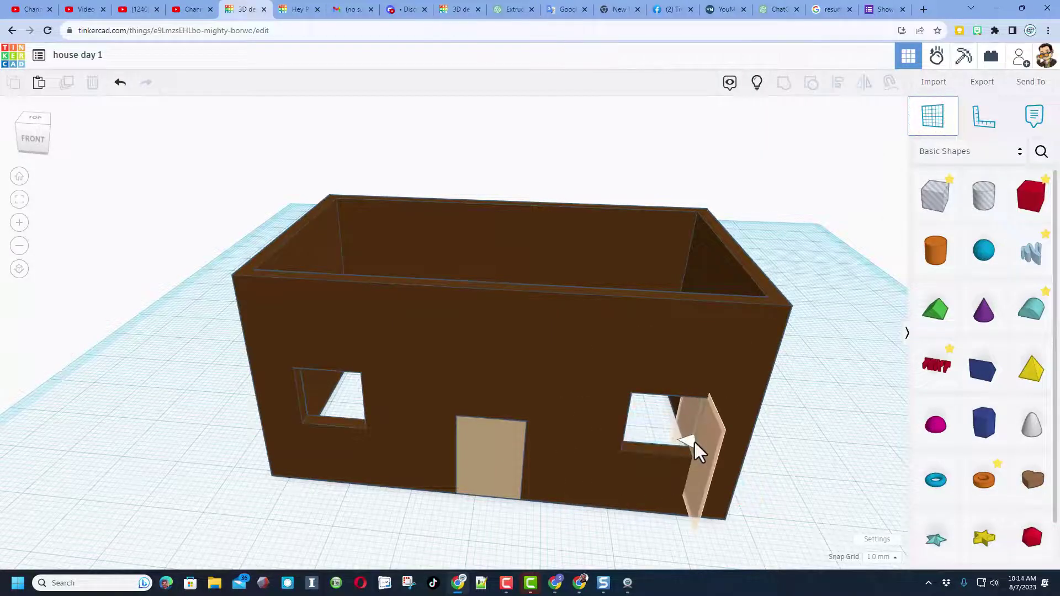
click(693, 440)
key(w)
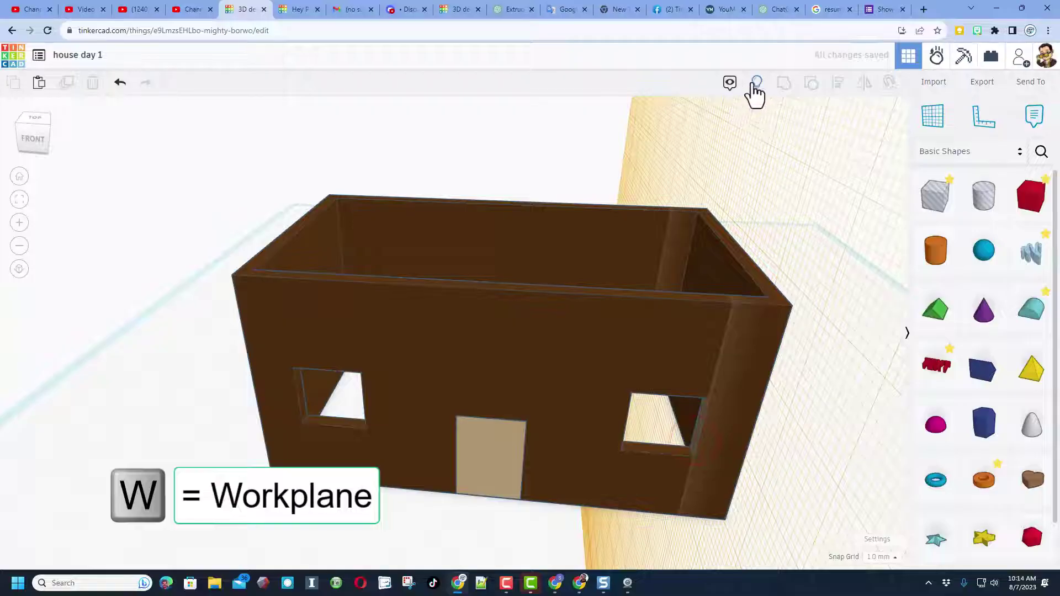
Show the pane, drop it onto the wall workplane, then reset the workplane.
click(753, 81)
scroll(690, 421, up, 3)
scroll(636, 434, up, 3)
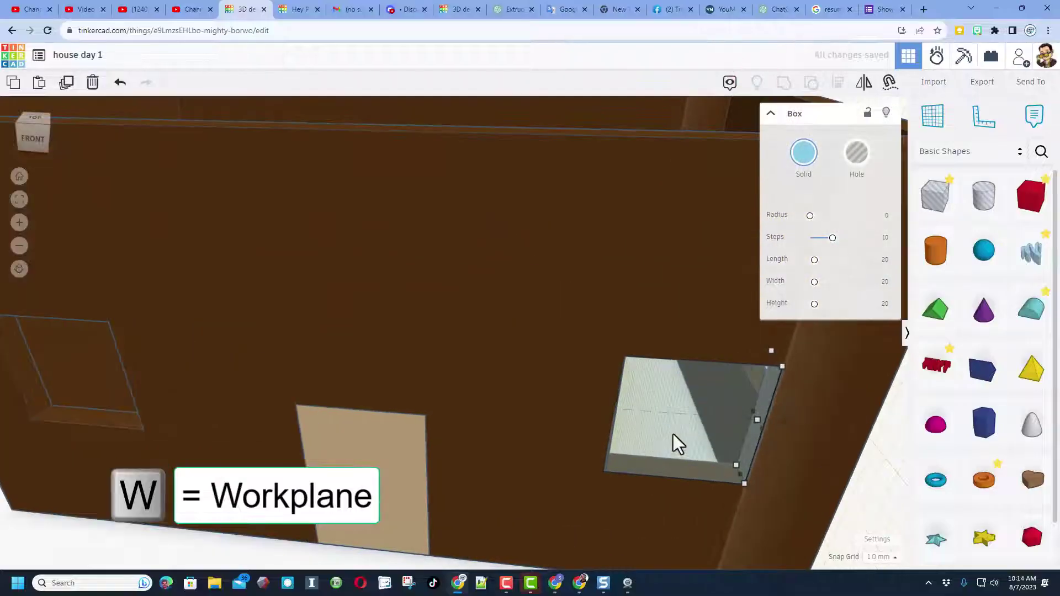
click(672, 434)
key(d)
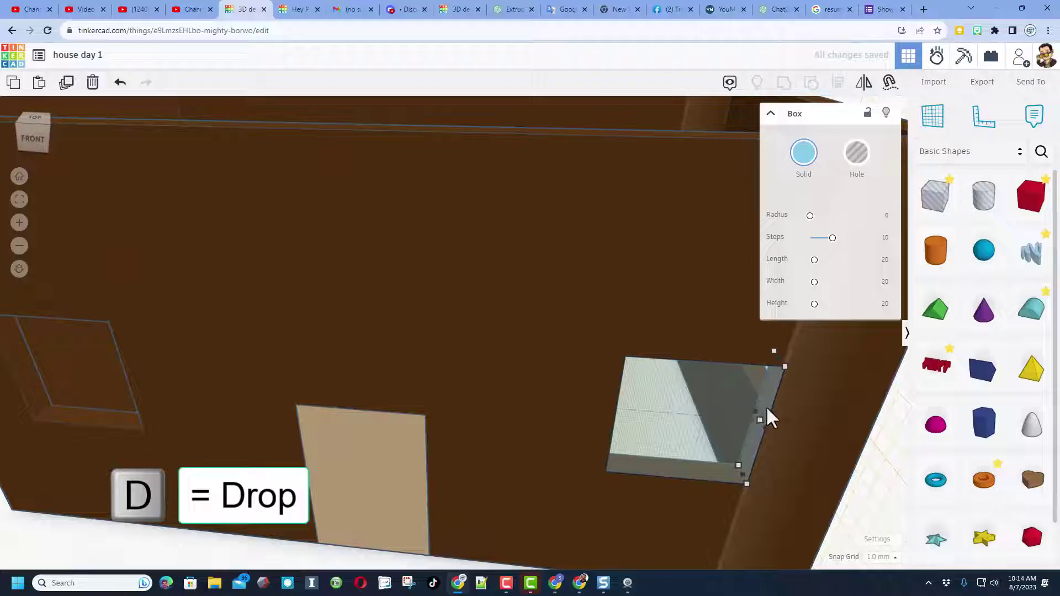
scroll(766, 406, down, 5)
scroll(736, 421, down, 3)
click(929, 118)
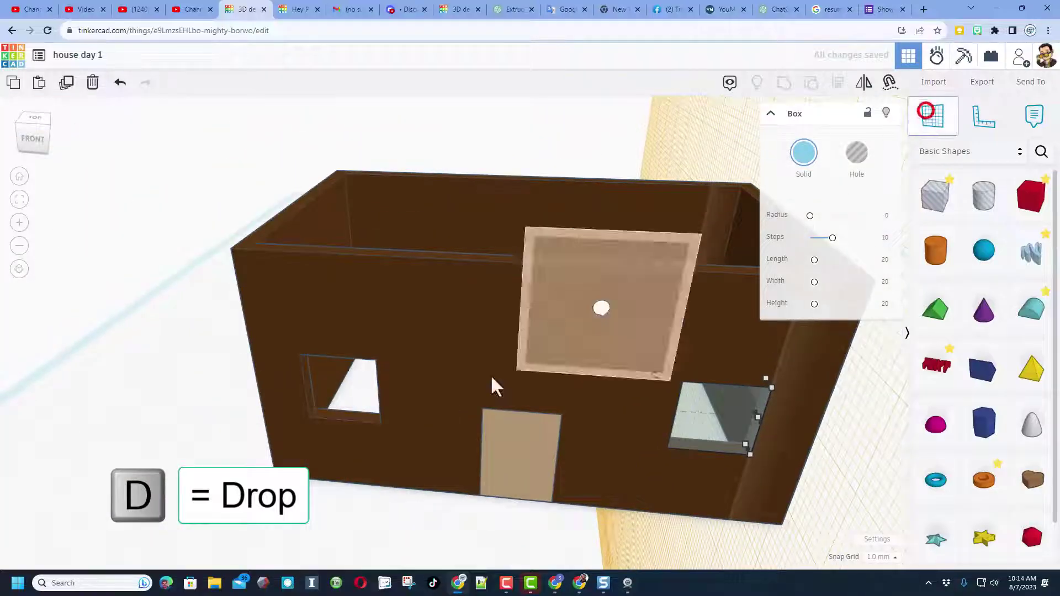
click(108, 456)
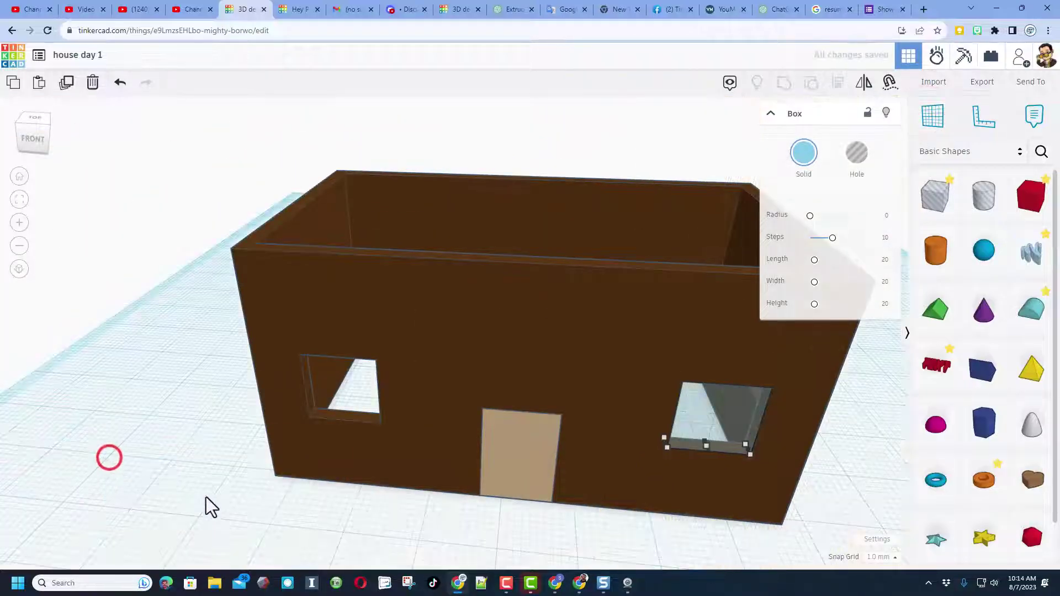
click(513, 544)
right_drag(504, 509, 573, 471)
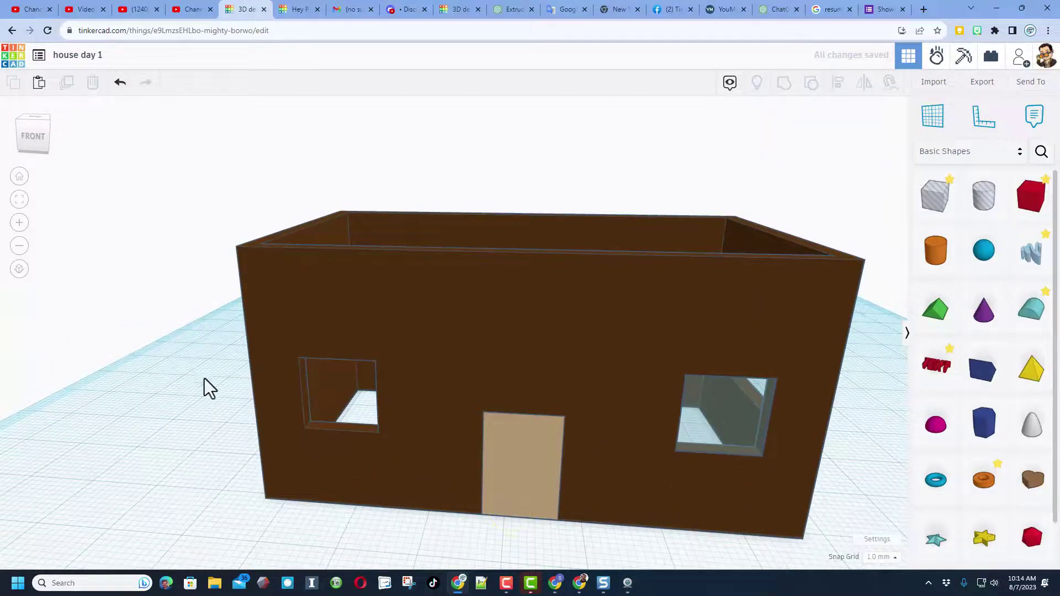
Duplicate the glass pane and drop the copy into the left front window.
key(ctrl+d)
right_drag(459, 424, 714, 452)
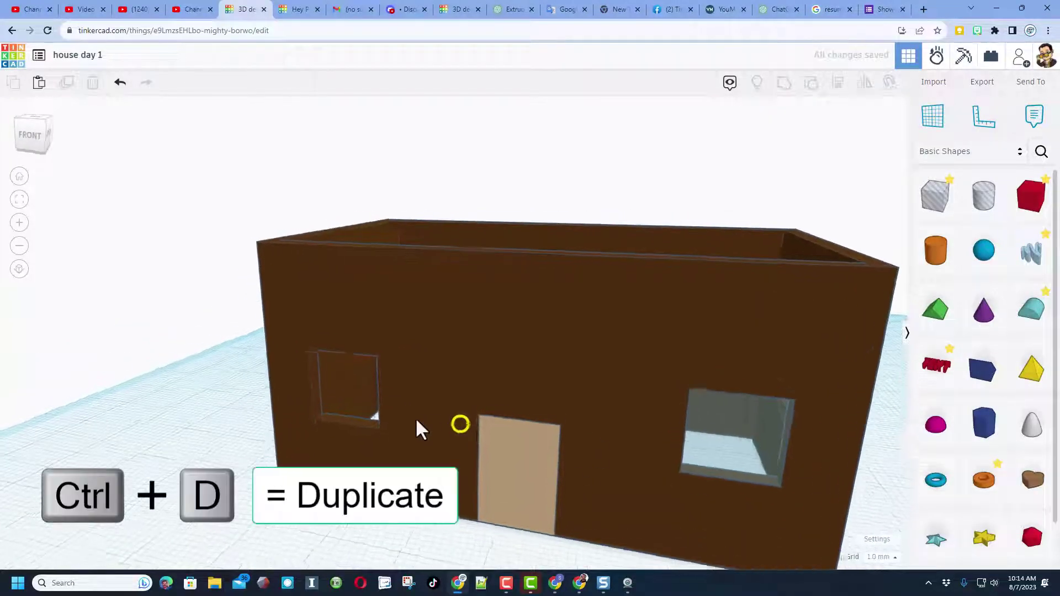
click(713, 452)
key(w)
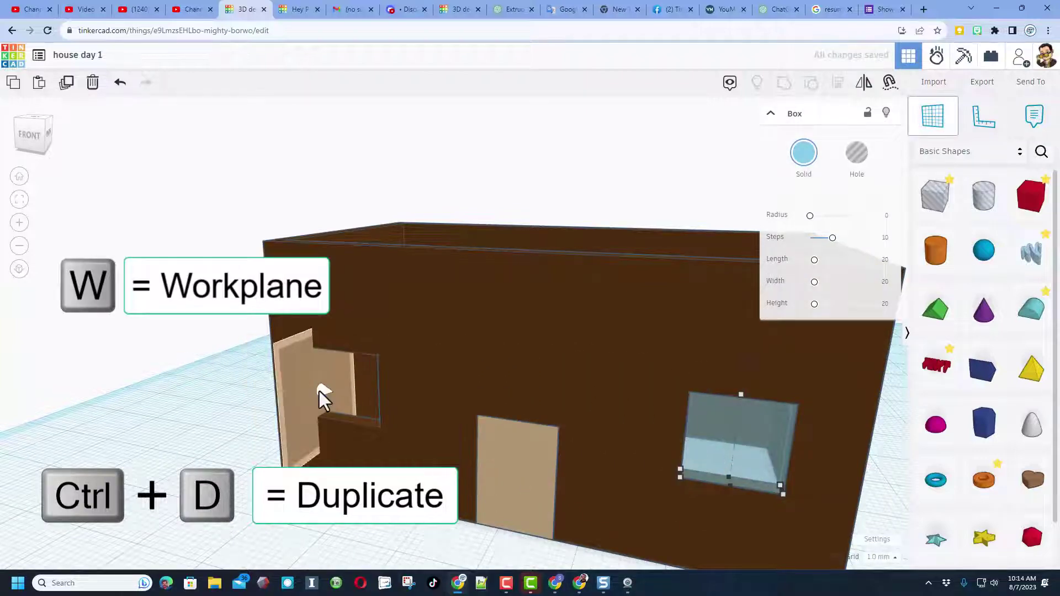
click(318, 382)
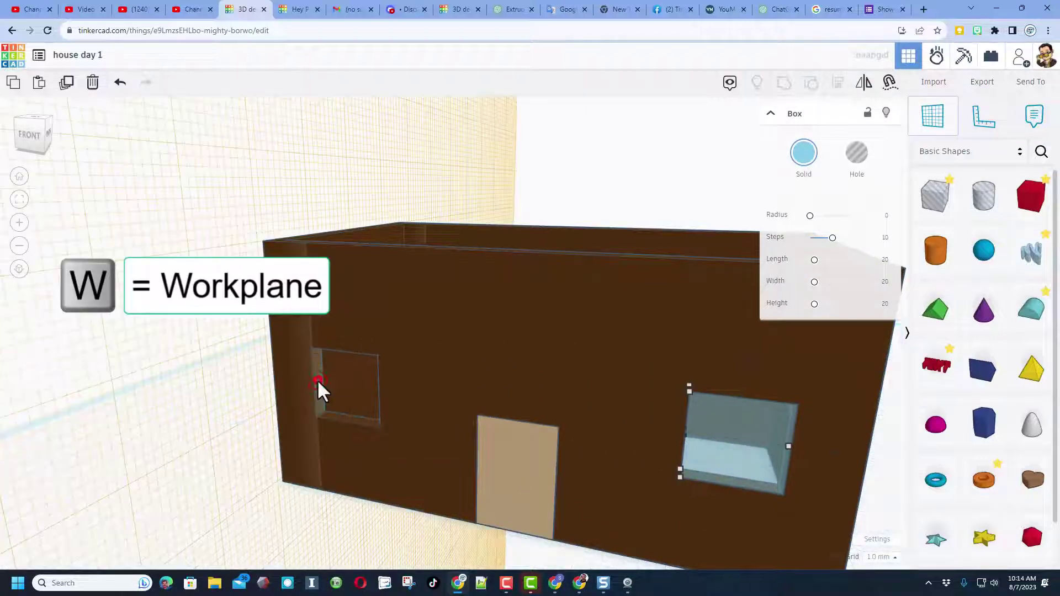
key(d)
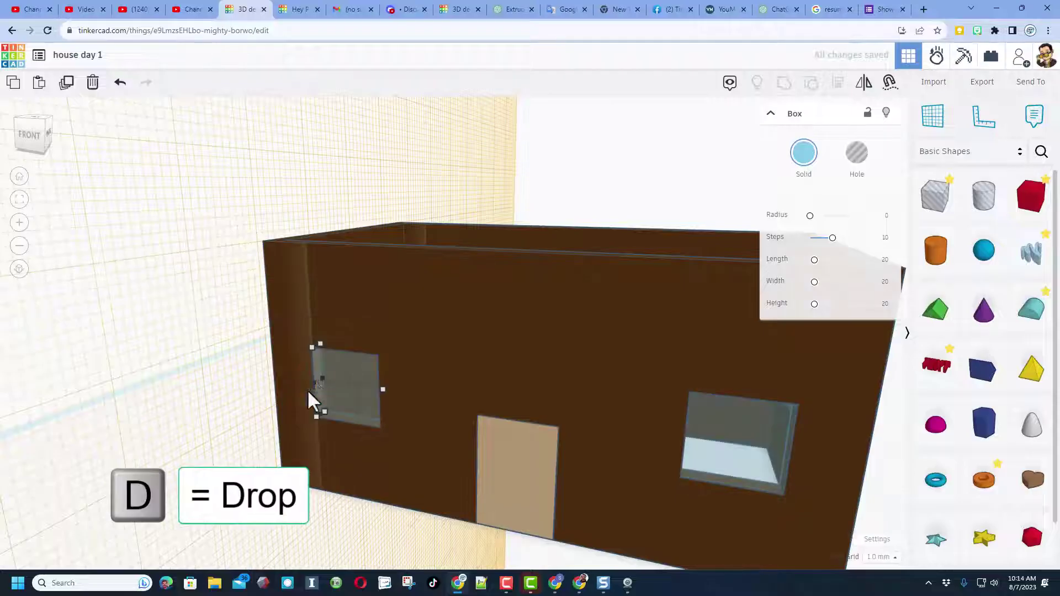
click(190, 445)
mouse_move(357, 418)
right_down()
mouse_move(472, 418)
mouse_move(336, 430)
mouse_move(350, 445)
mouse_move(223, 417)
right_up()
key(w)
click(553, 376)
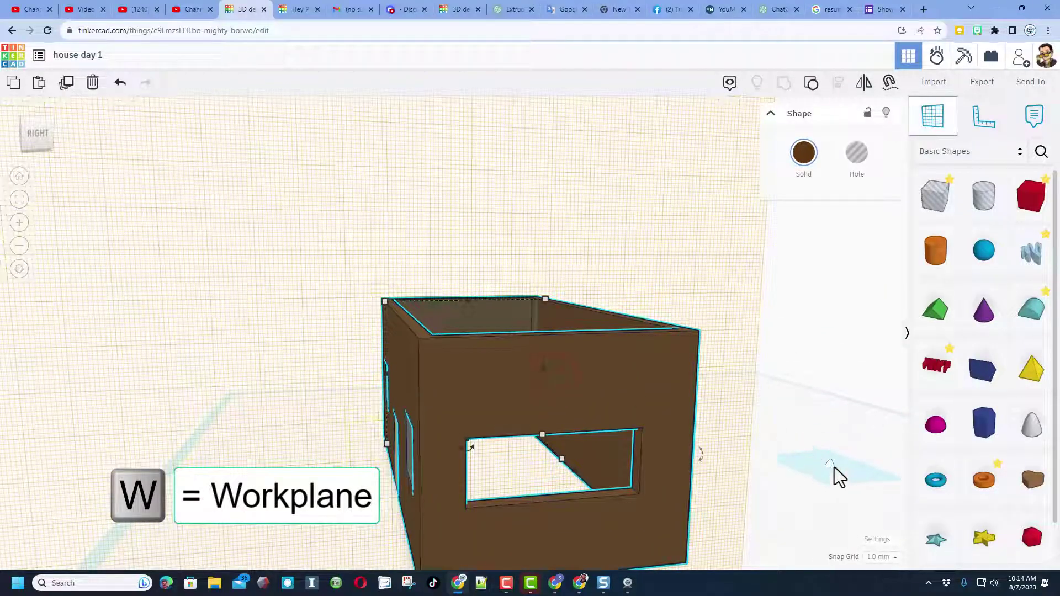
Ungroup the house and duplicate the window hole as a locked solid box.
click(801, 447)
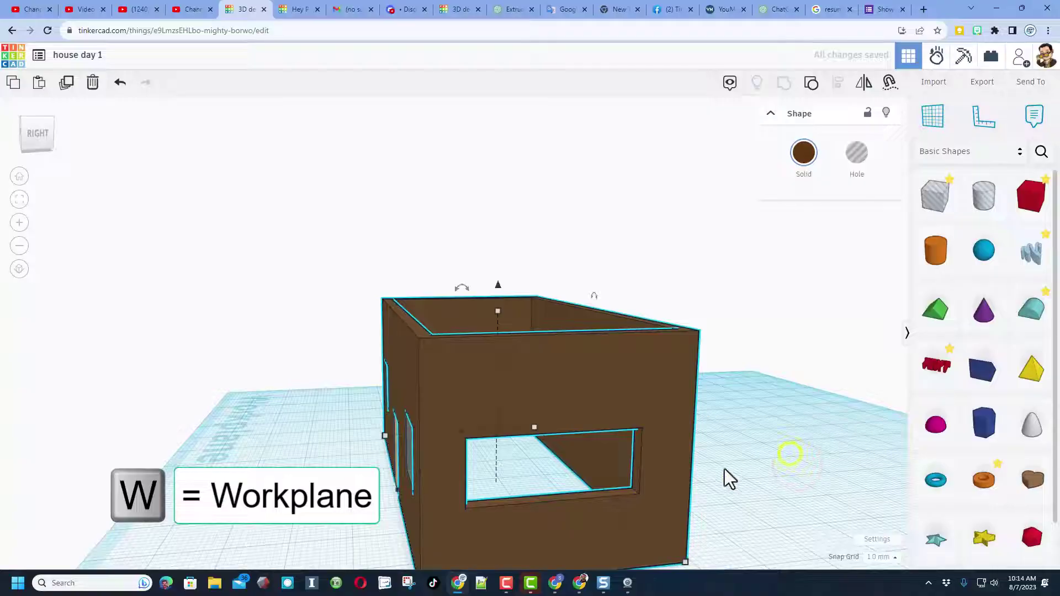
click(811, 83)
click(731, 397)
click(651, 470)
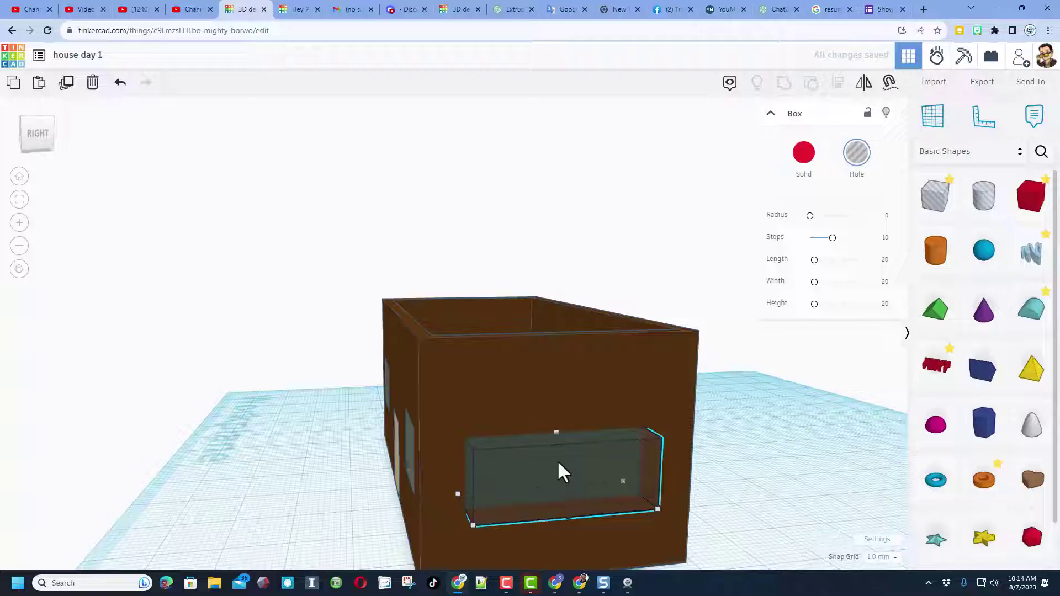
click(63, 82)
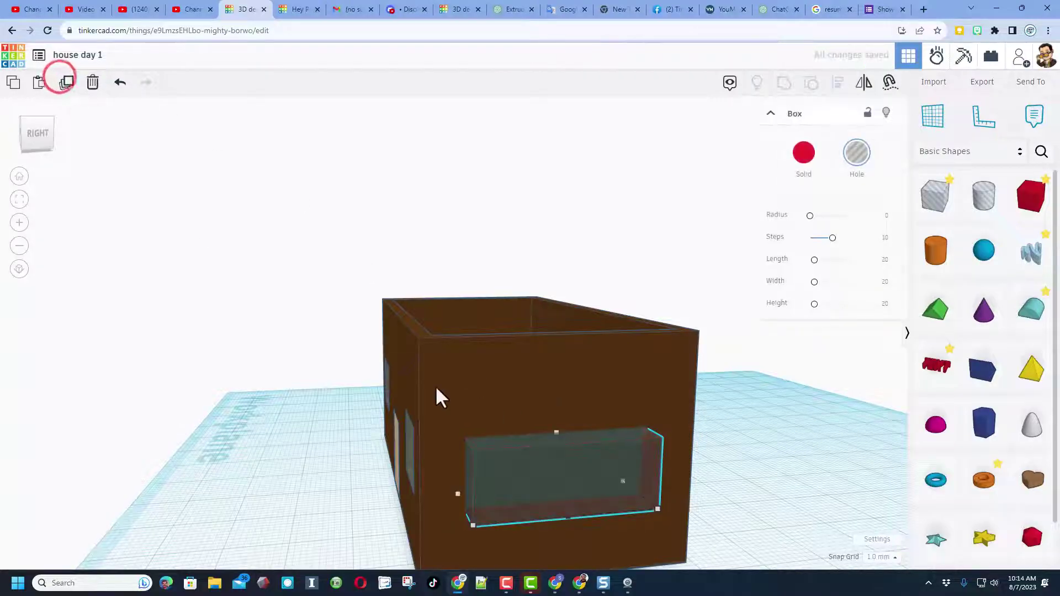
click(794, 157)
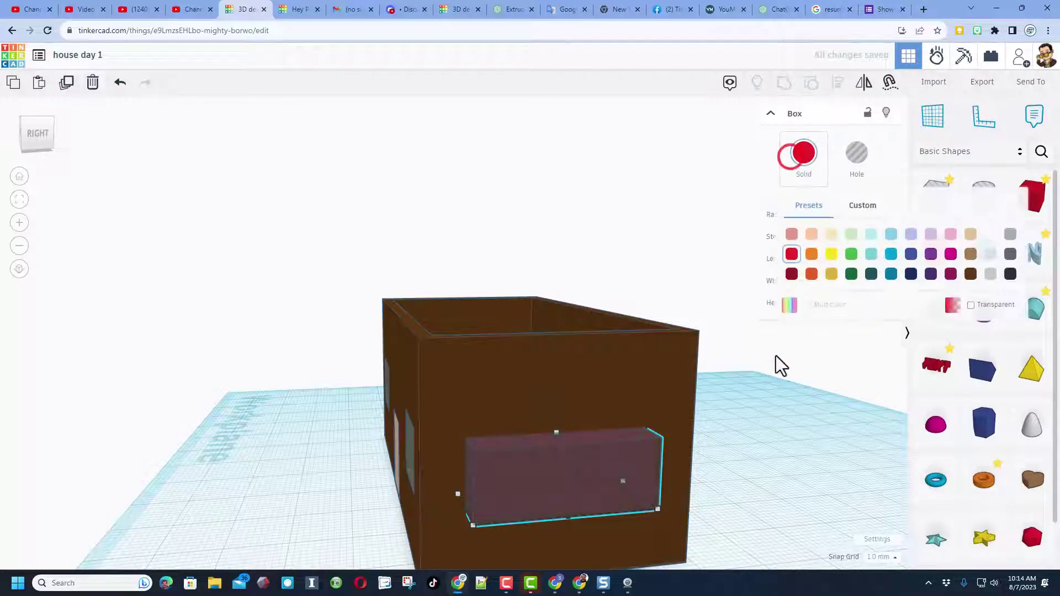
click(832, 116)
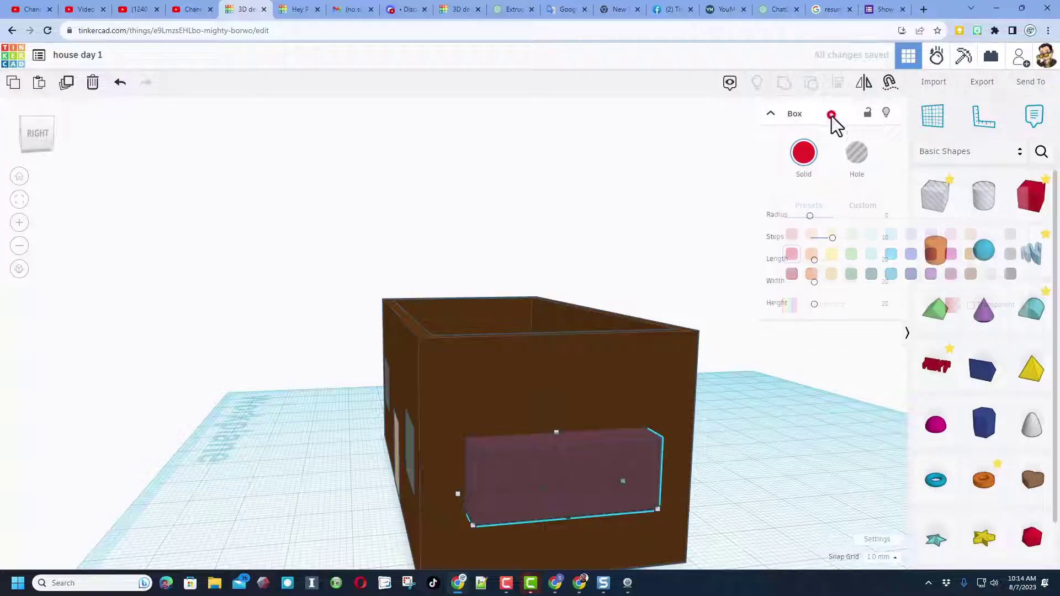
click(867, 114)
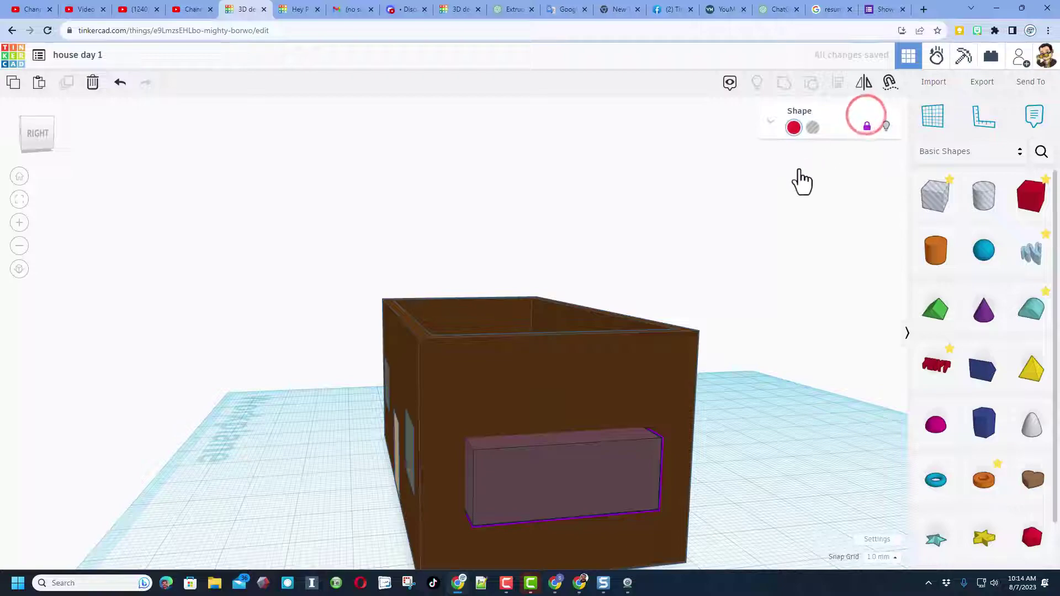
Group the walls, window hole and solid box together.
right_drag(802, 181, 847, 147)
right_drag(764, 303, 771, 343)
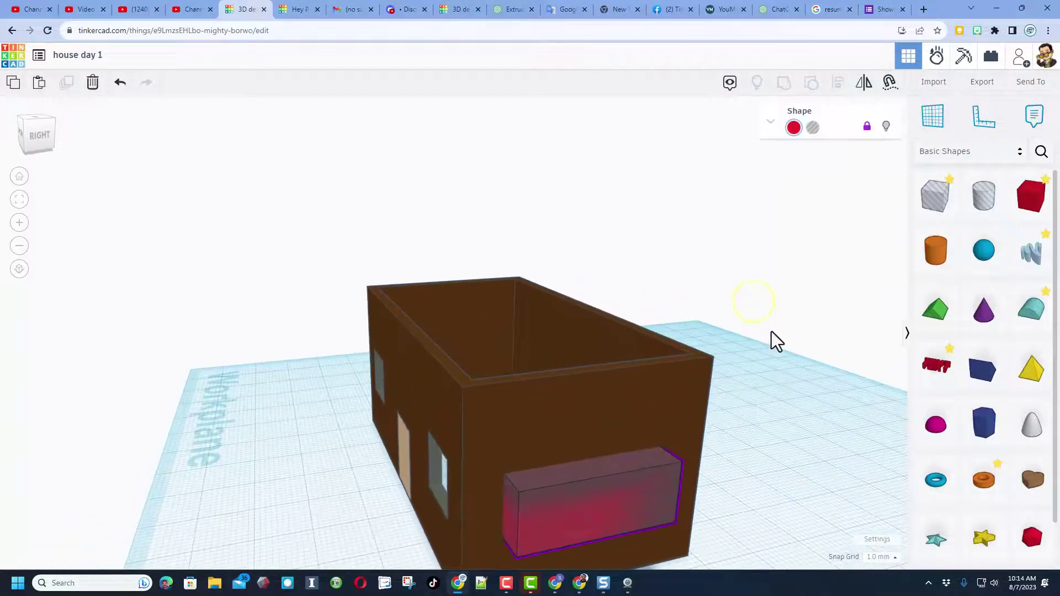
click(760, 390)
drag(747, 391, 640, 482)
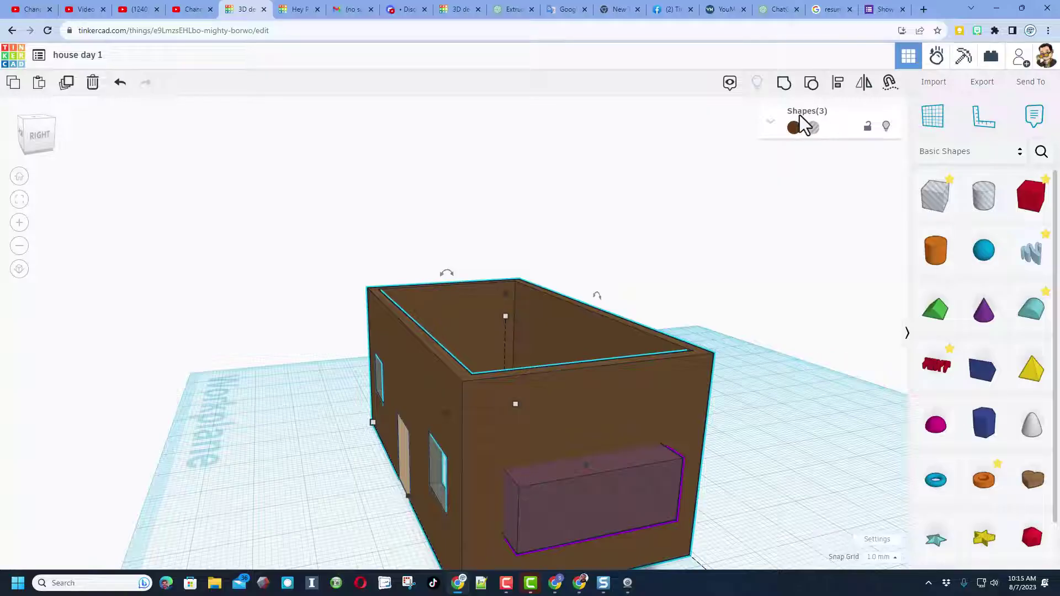
click(784, 83)
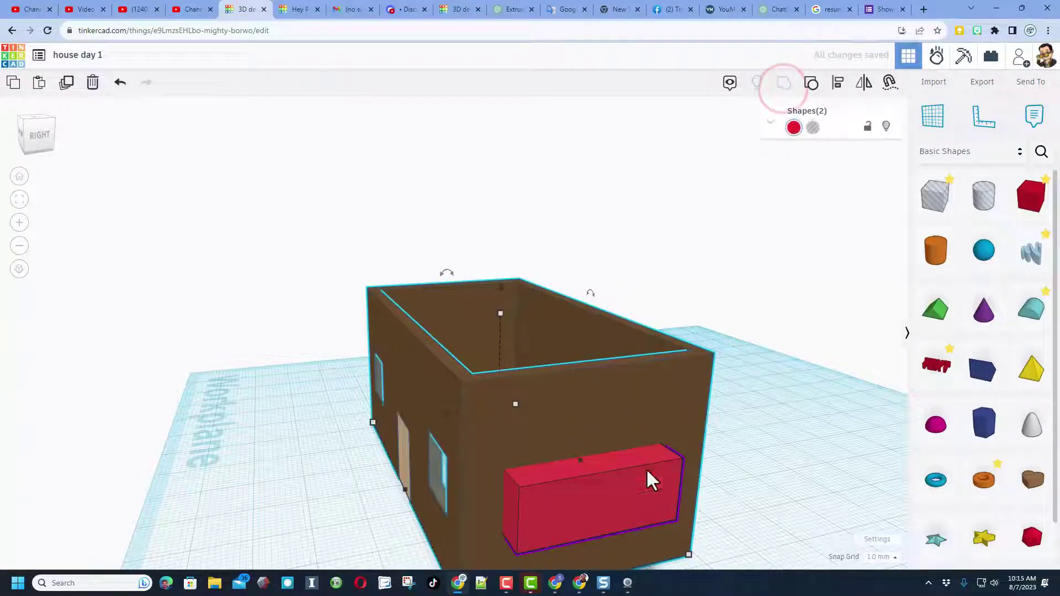
click(743, 444)
Set the red window block's thickness to 2.
right_drag(748, 480, 747, 469)
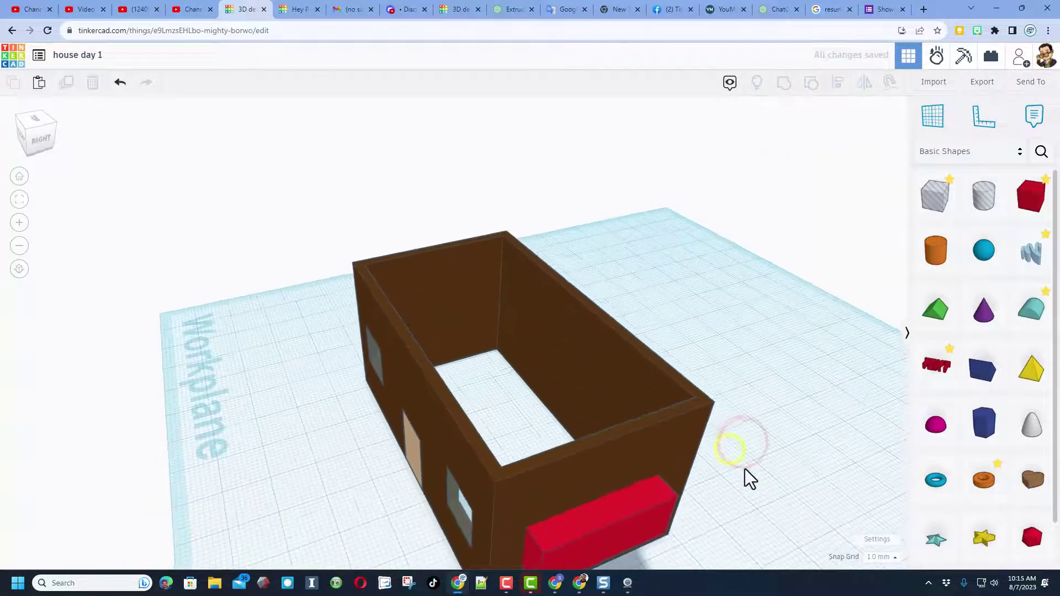
click(644, 527)
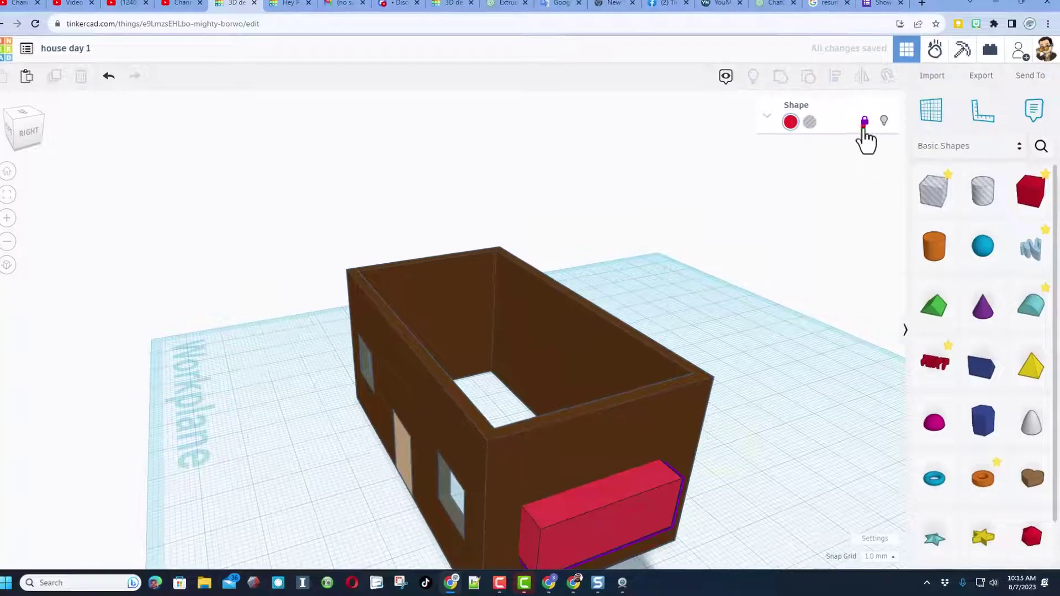
click(862, 133)
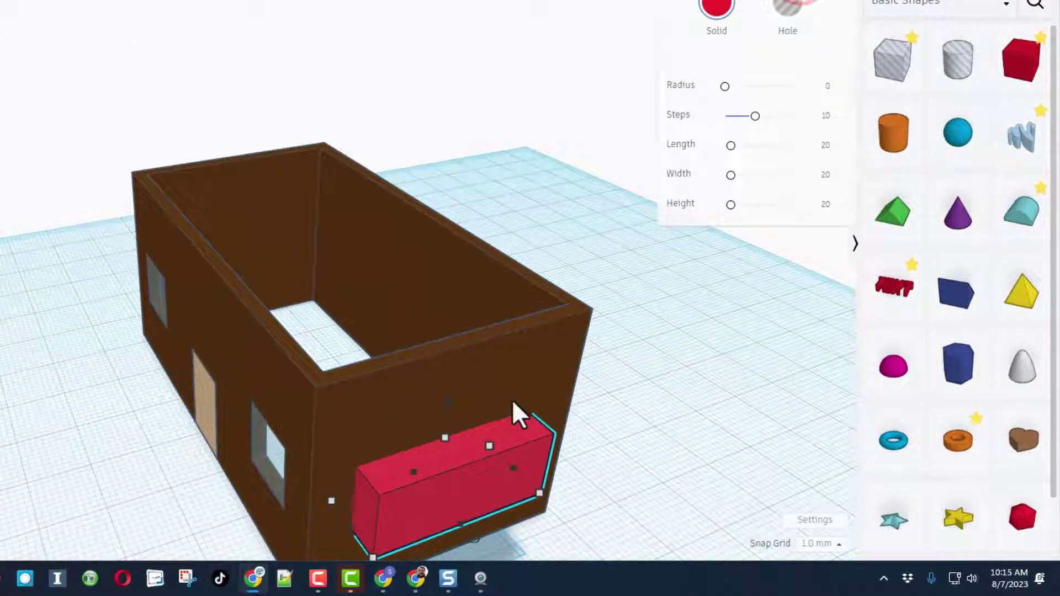
scroll(505, 504, down, 2)
scroll(398, 534, down, 2)
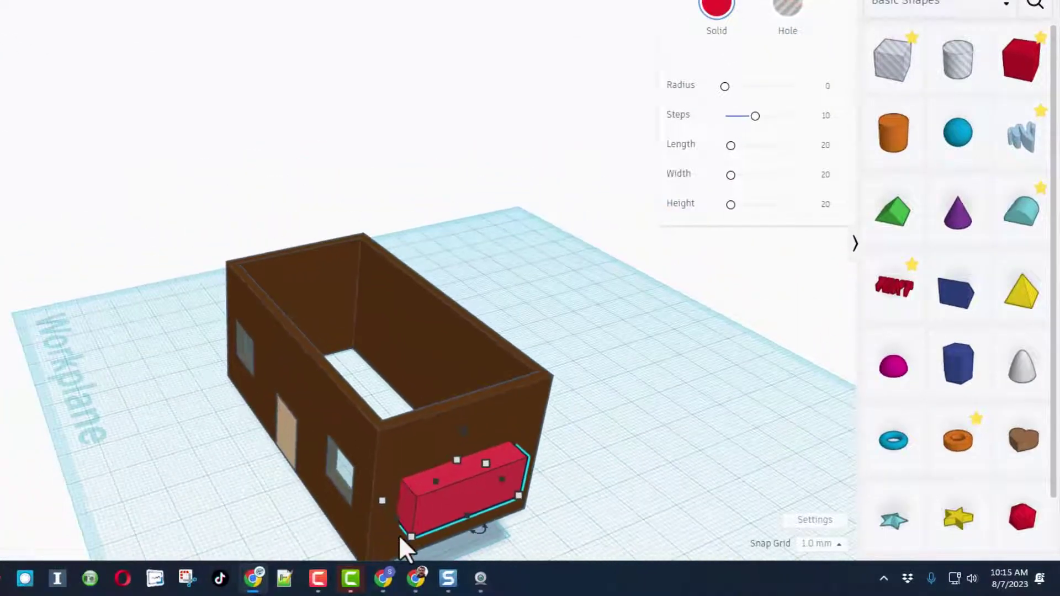
click(323, 542)
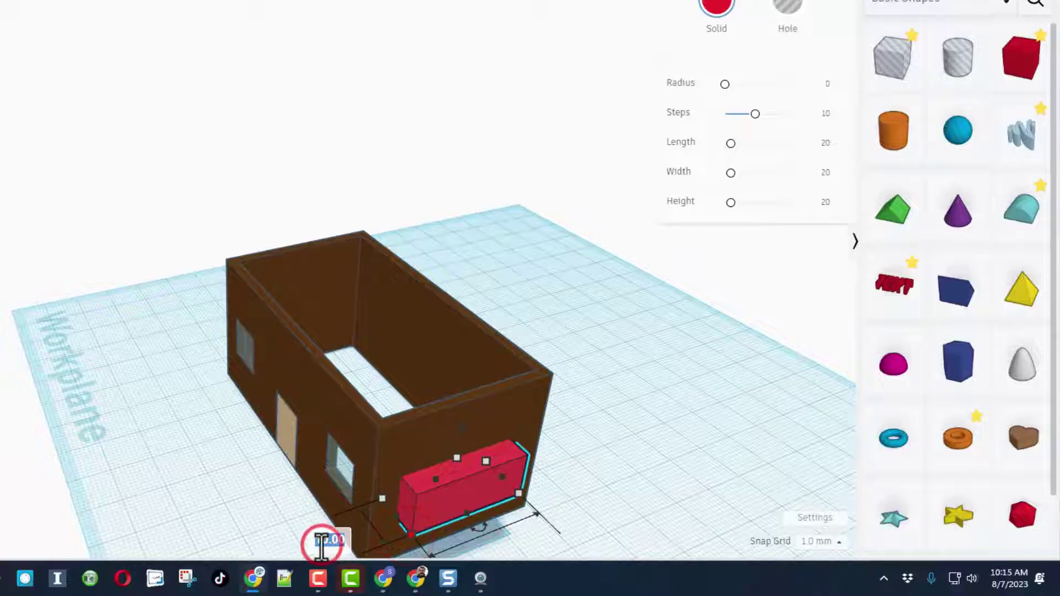
text(2)
key(Return)
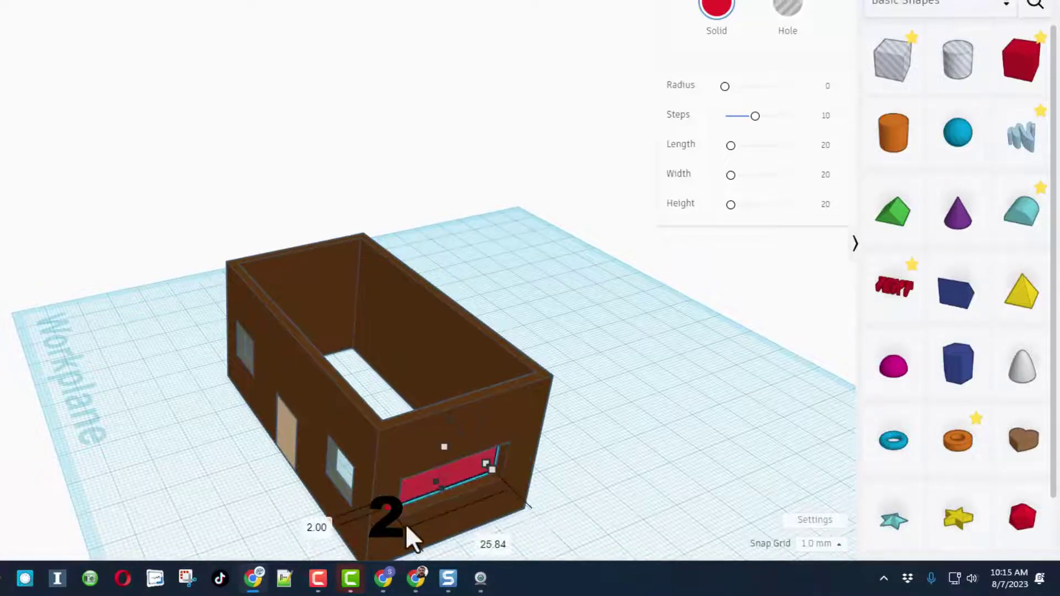
scroll(580, 397, up, 2)
Align the window block to sit centred within the house walls.
drag(681, 335, 535, 468)
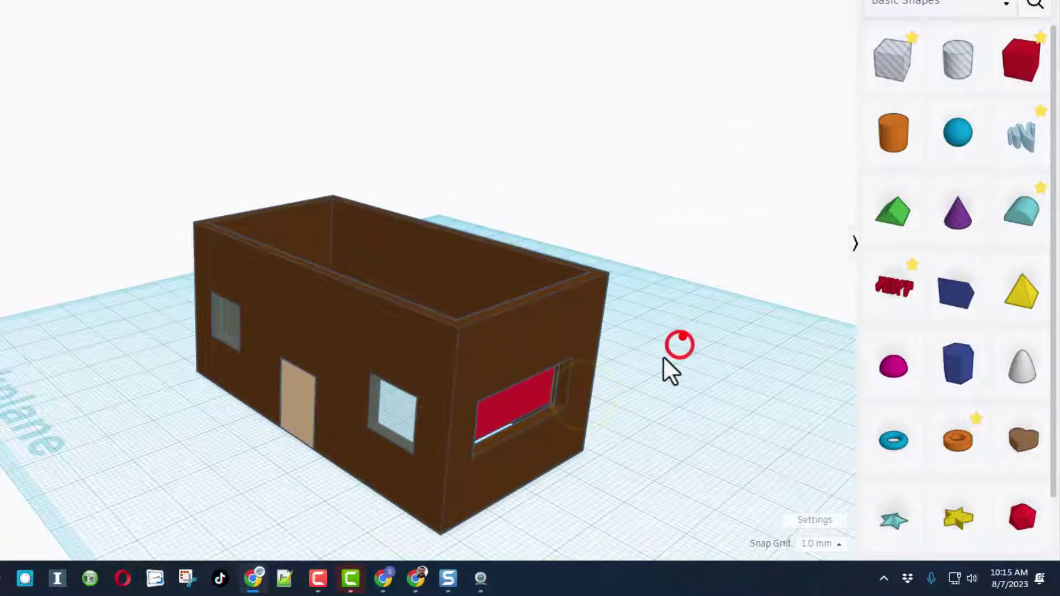
drag(751, 400, 663, 478)
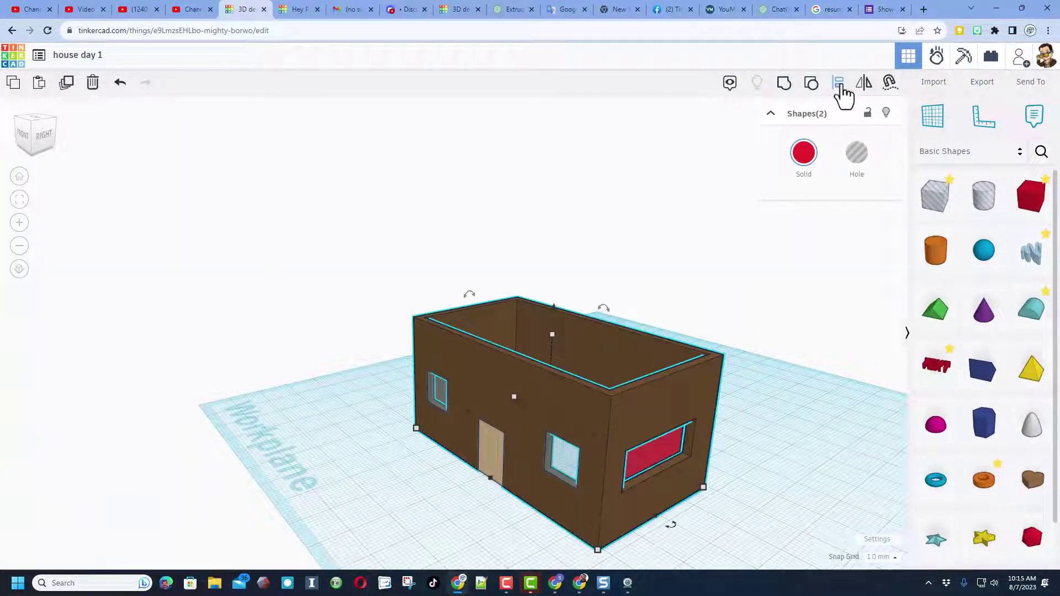
click(838, 82)
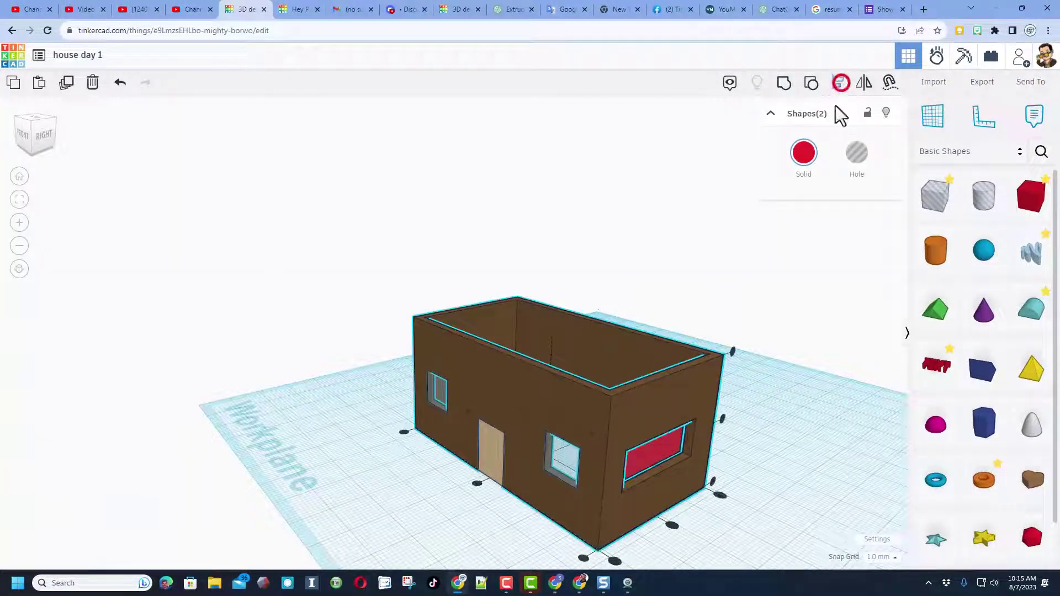
click(585, 561)
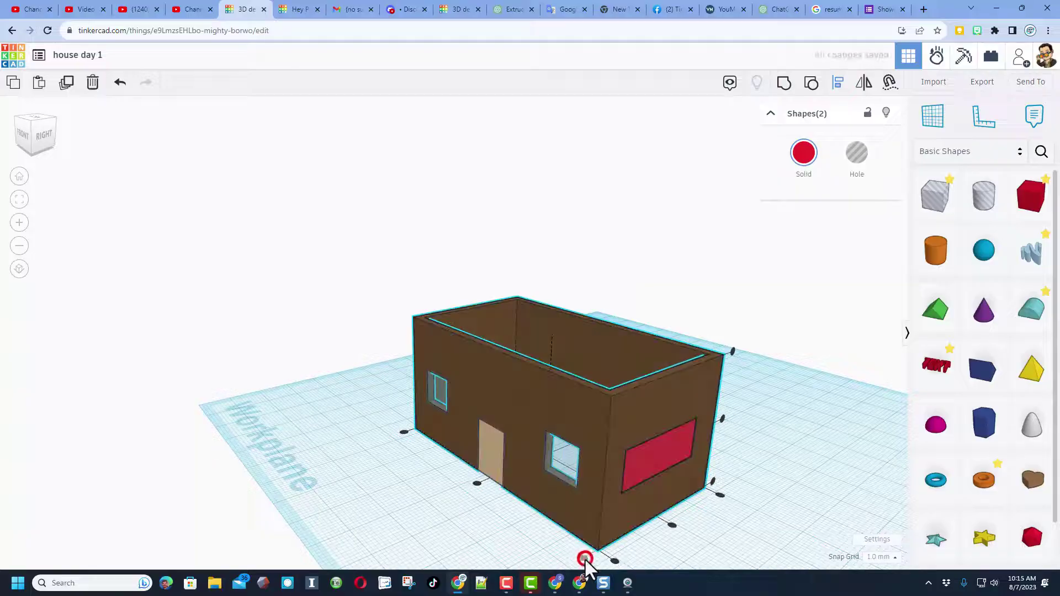
click(751, 514)
Colour the window block light blue and make it transparent like glass.
click(671, 458)
click(804, 153)
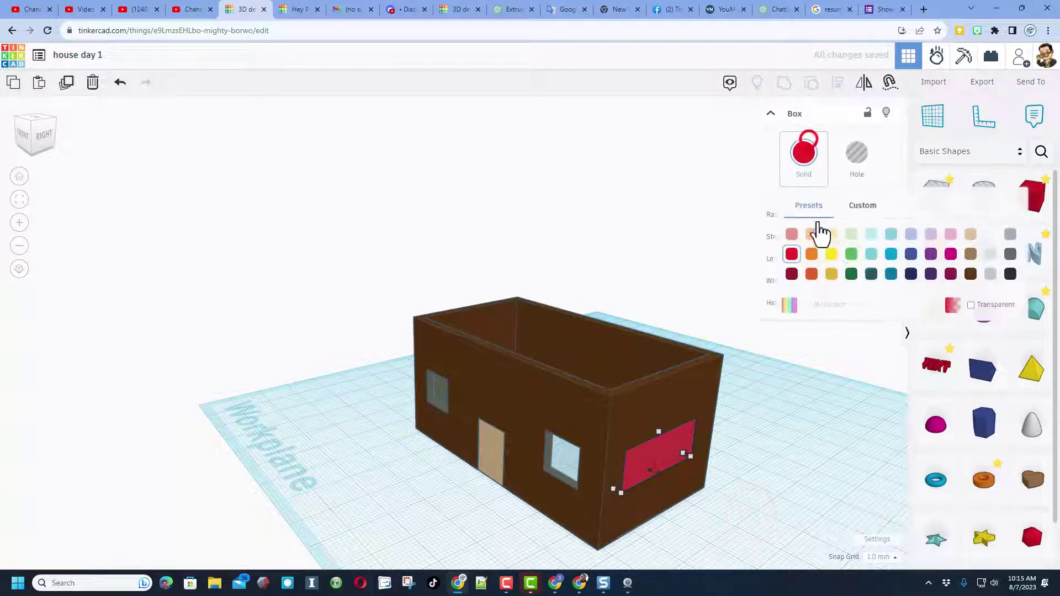
click(886, 239)
key(t)
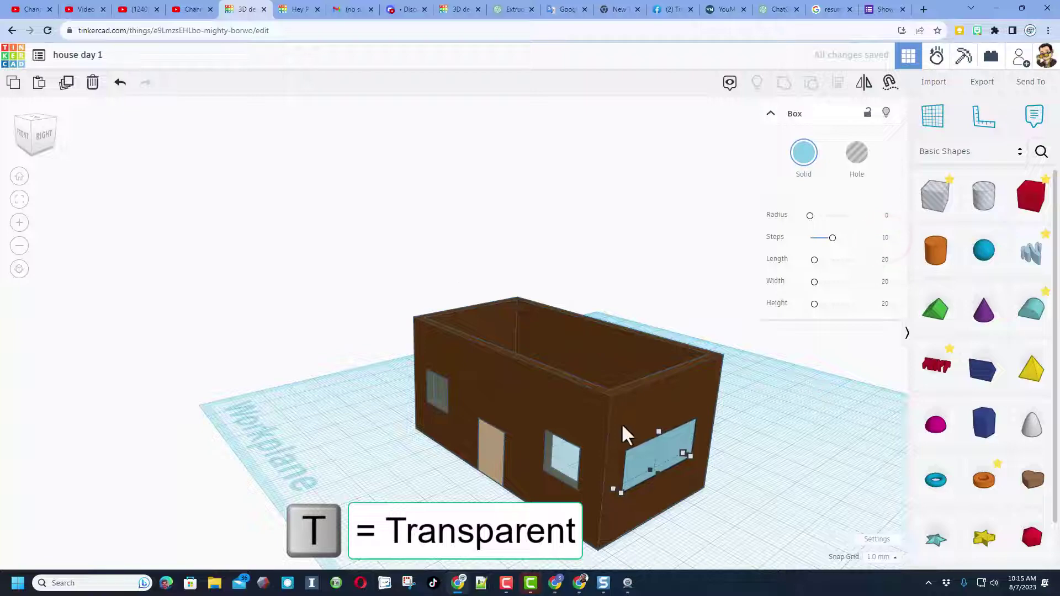
scroll(675, 483, up, 2)
key(t)
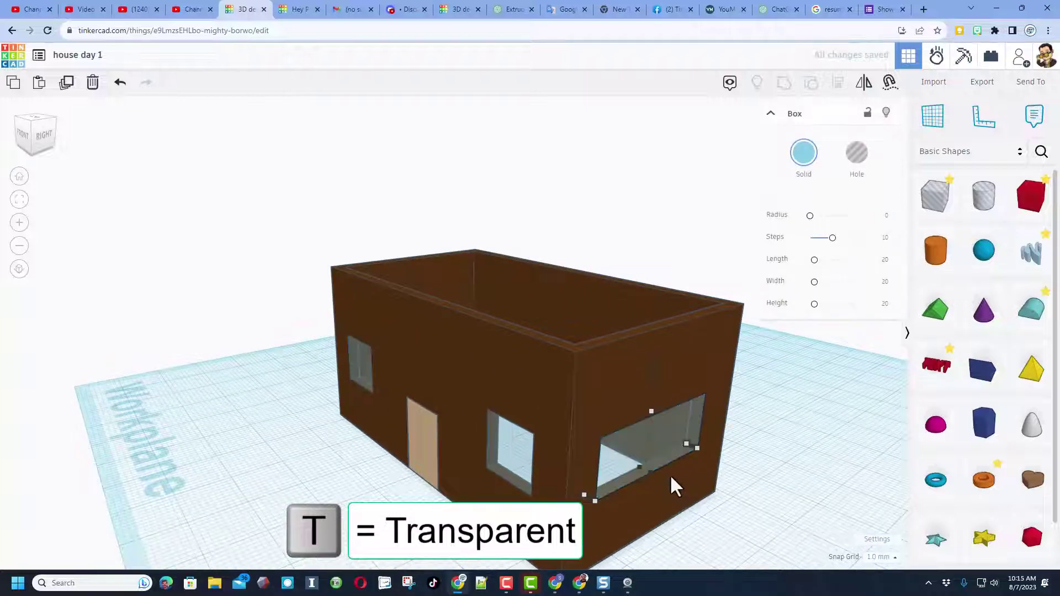
mouse_move(671, 474)
right_down()
mouse_move(615, 423)
mouse_move(766, 474)
mouse_move(504, 468)
mouse_move(634, 457)
right_up()
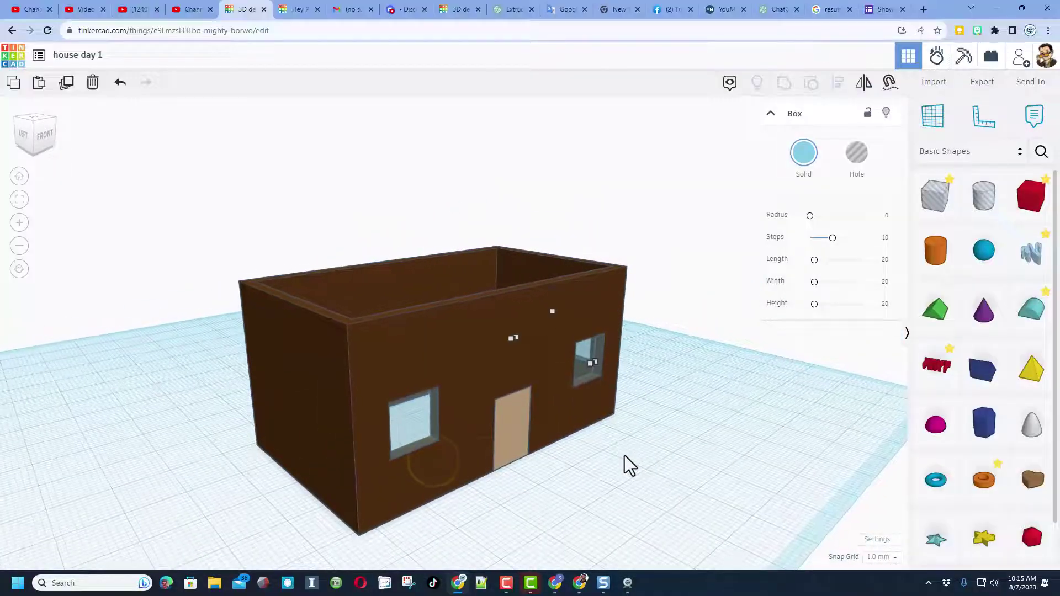
Place a green Roof shape beside the house and raise it onto the walls.
click(533, 482)
mouse_move(533, 483)
right_down()
mouse_move(598, 426)
mouse_move(423, 459)
right_up()
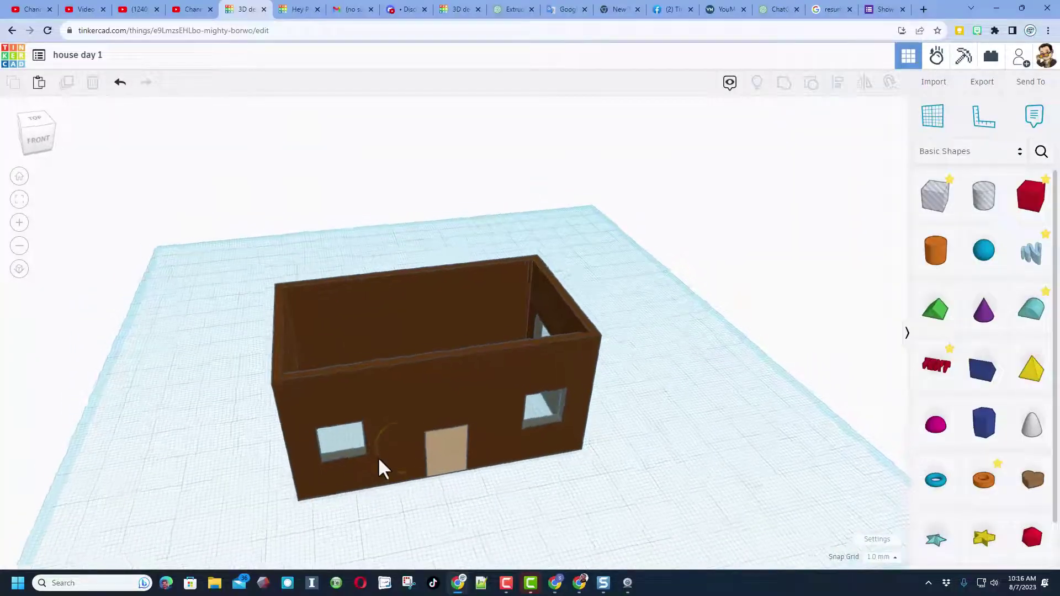
right_drag(424, 464, 379, 461)
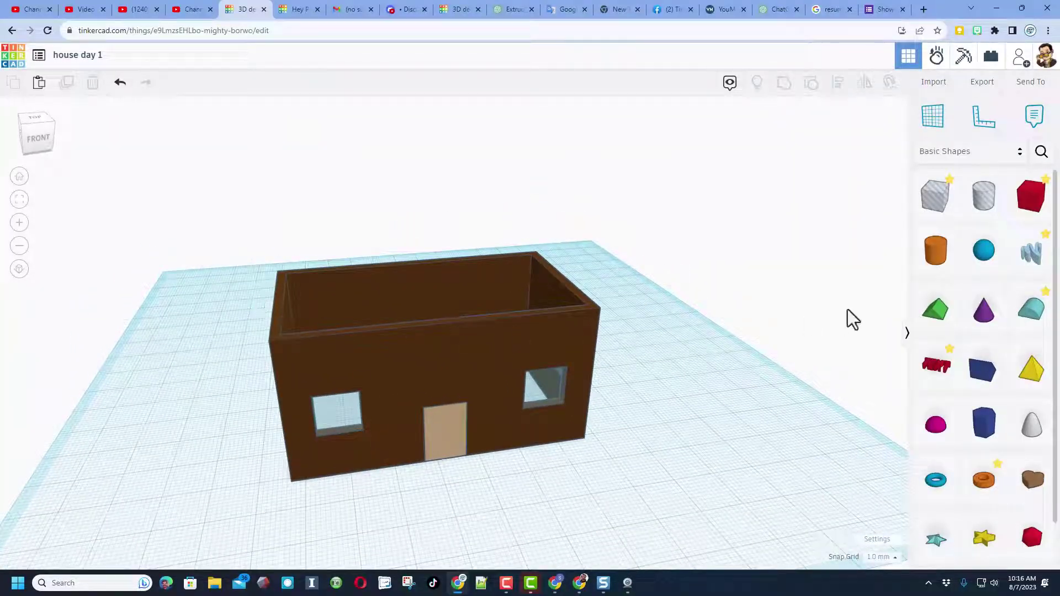
click(945, 327)
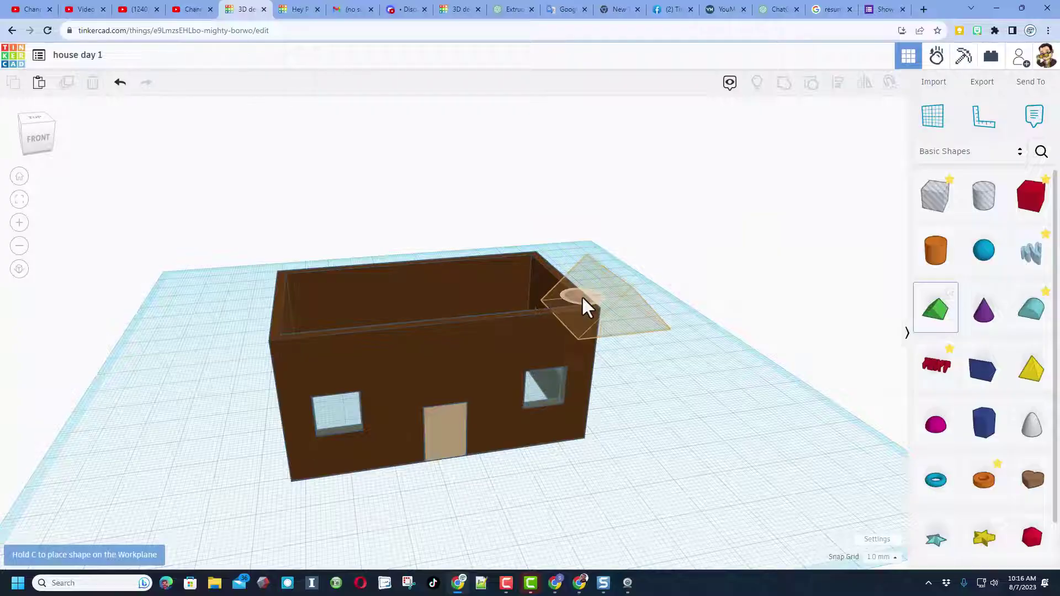
click(582, 296)
right_drag(574, 307, 561, 384)
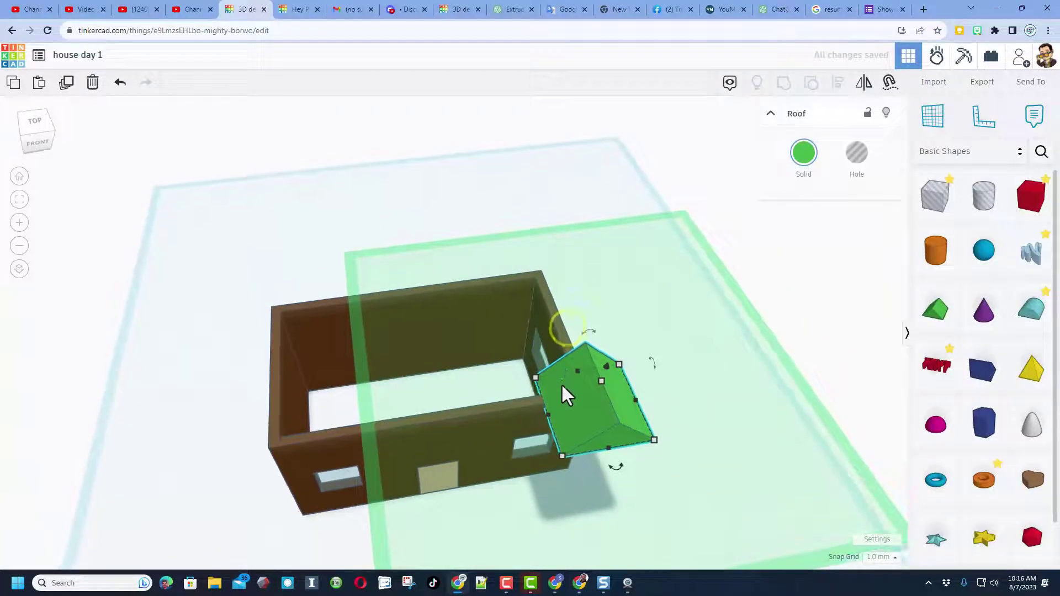
drag(561, 383, 556, 344)
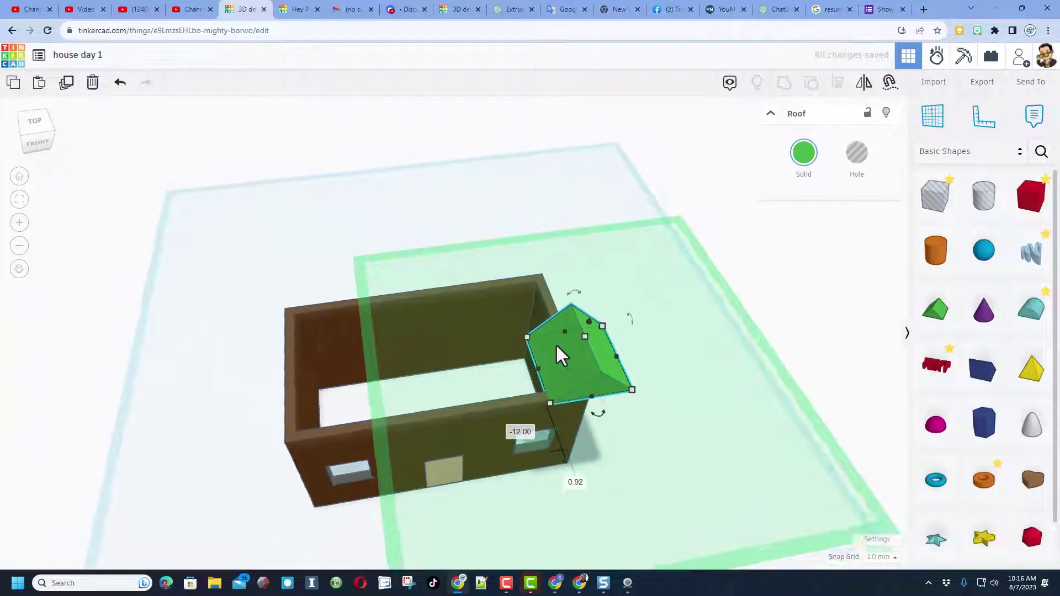
right_drag(556, 344, 535, 334)
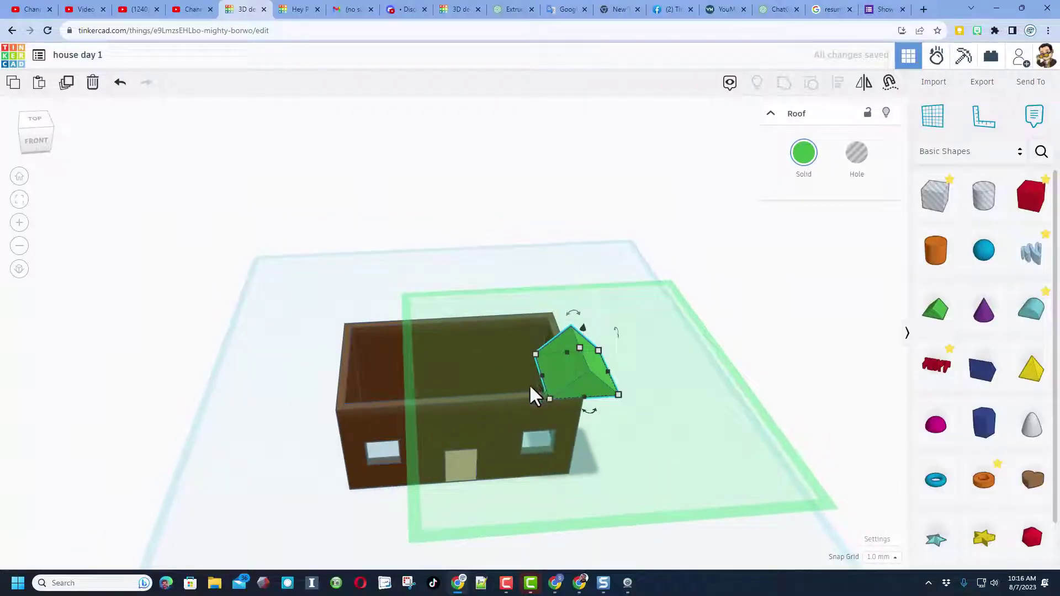
Widen the roof to cover the house front and drag it taller.
drag(539, 377, 503, 389)
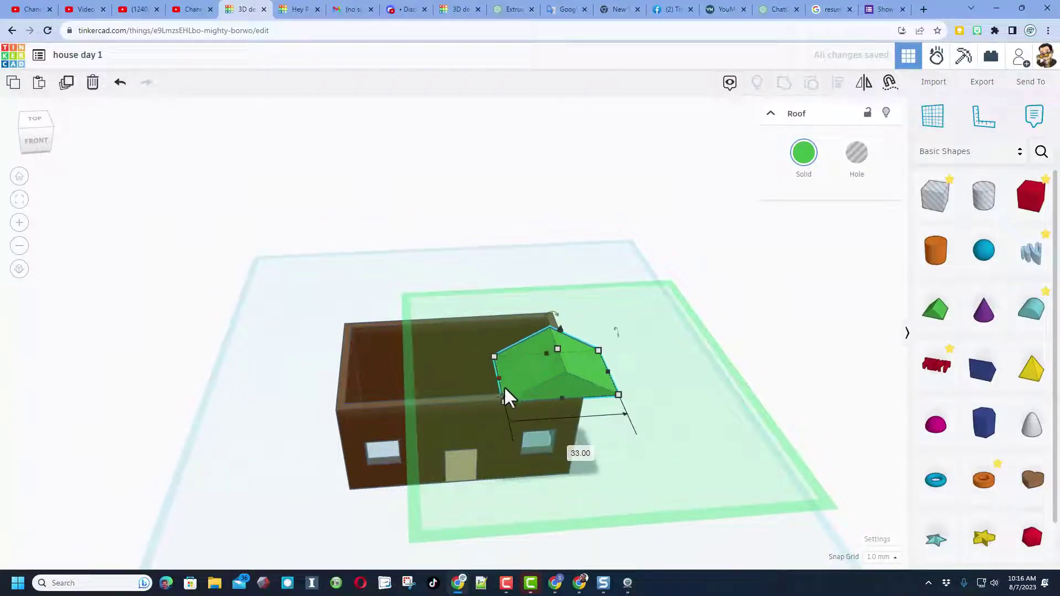
drag(504, 391, 316, 407)
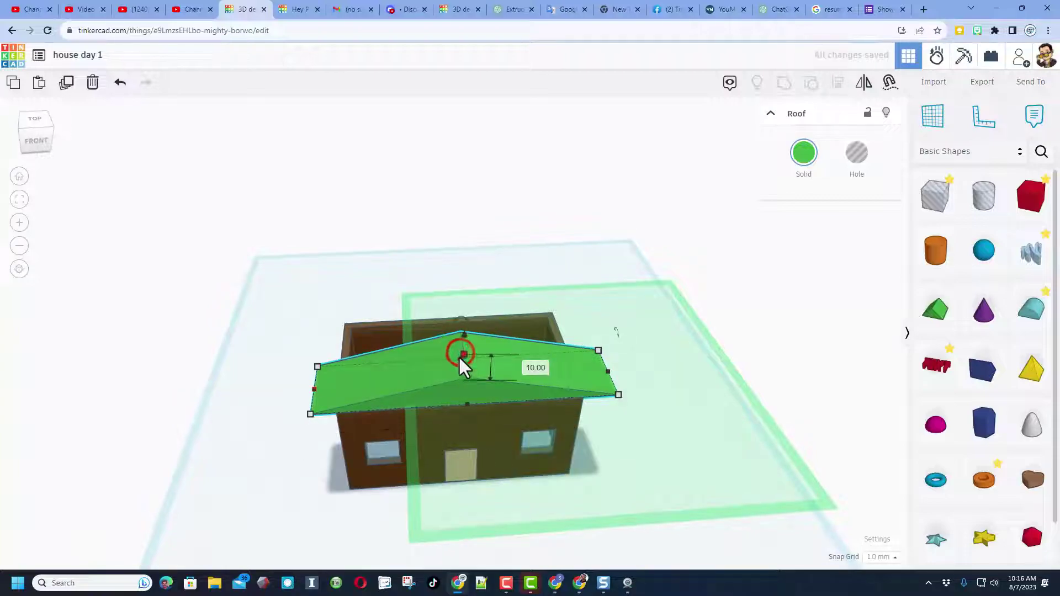
click(25, 141)
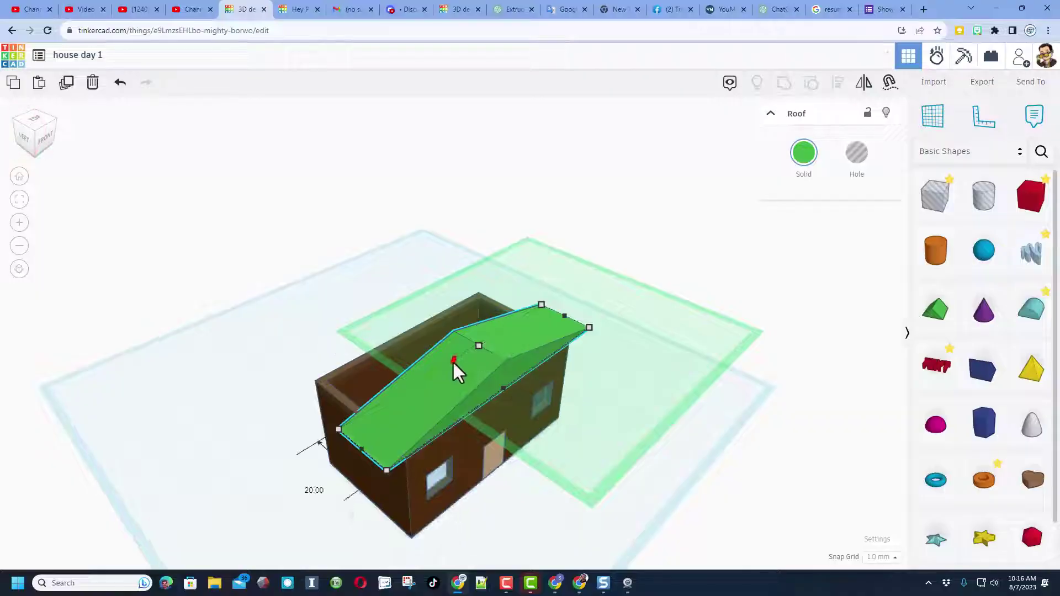
right_drag(453, 361, 390, 324)
right_drag(553, 520, 509, 474)
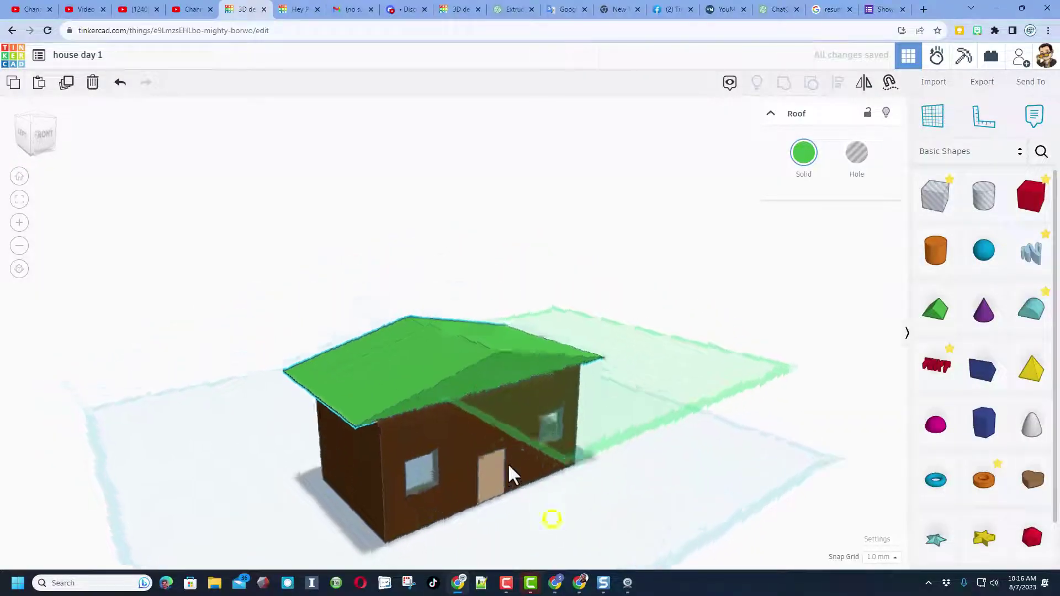
drag(450, 338, 438, 277)
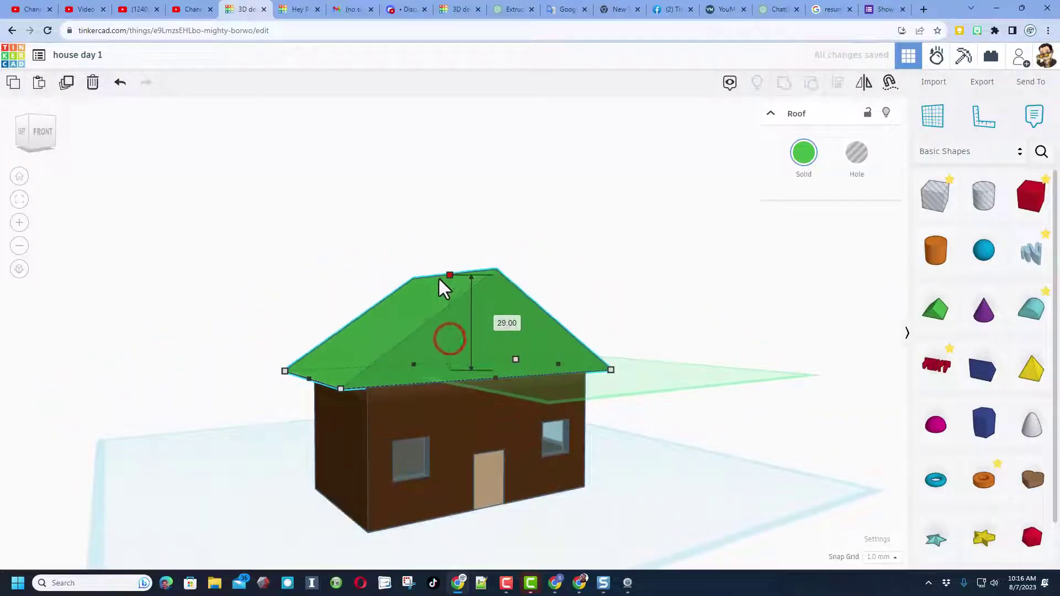
mouse_move(500, 390)
right_down()
mouse_move(539, 388)
mouse_move(436, 344)
mouse_move(407, 345)
mouse_move(454, 430)
mouse_move(547, 420)
mouse_move(510, 393)
mouse_move(512, 402)
mouse_move(504, 372)
right_up()
Replace the old roof with a new roof shape positioned over the house.
key(Delete)
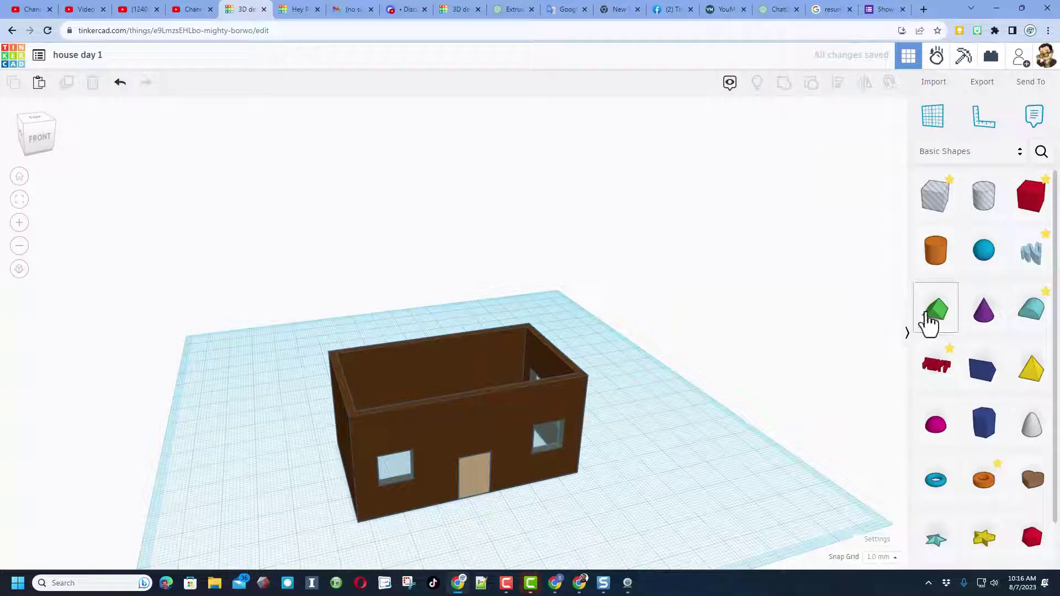
drag(935, 325, 552, 364)
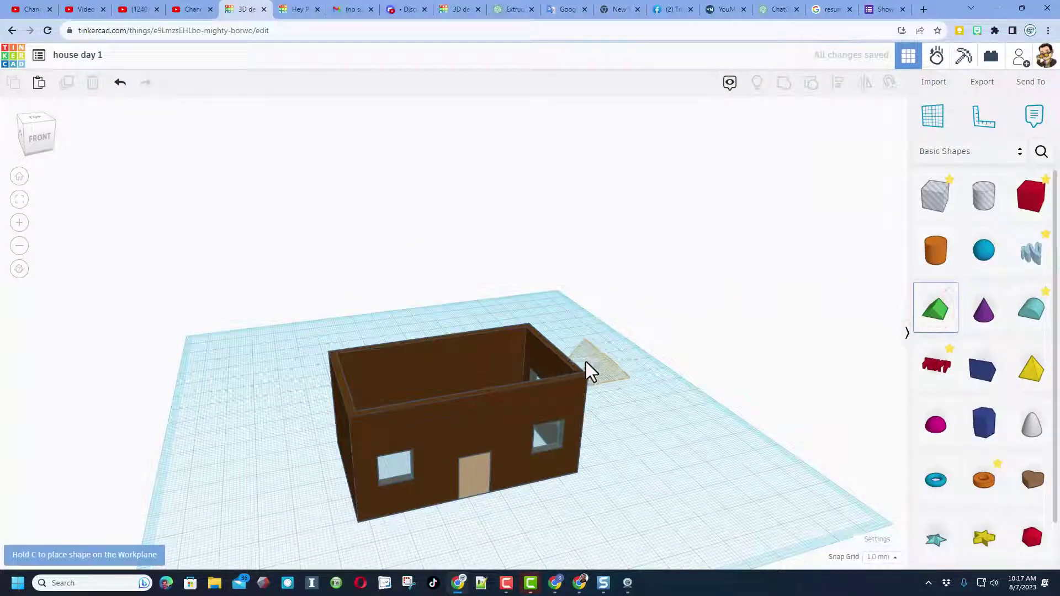
drag(554, 355, 580, 377)
Rotate the roof wedge to 90° so its triangular ends face sideways.
drag(627, 418, 561, 418)
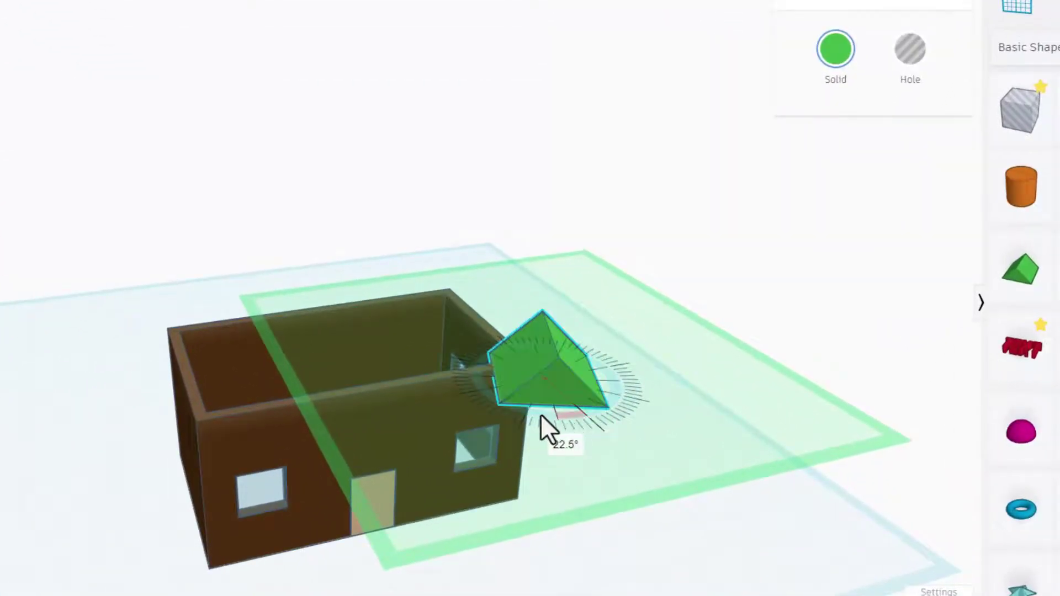
drag(541, 414, 495, 391)
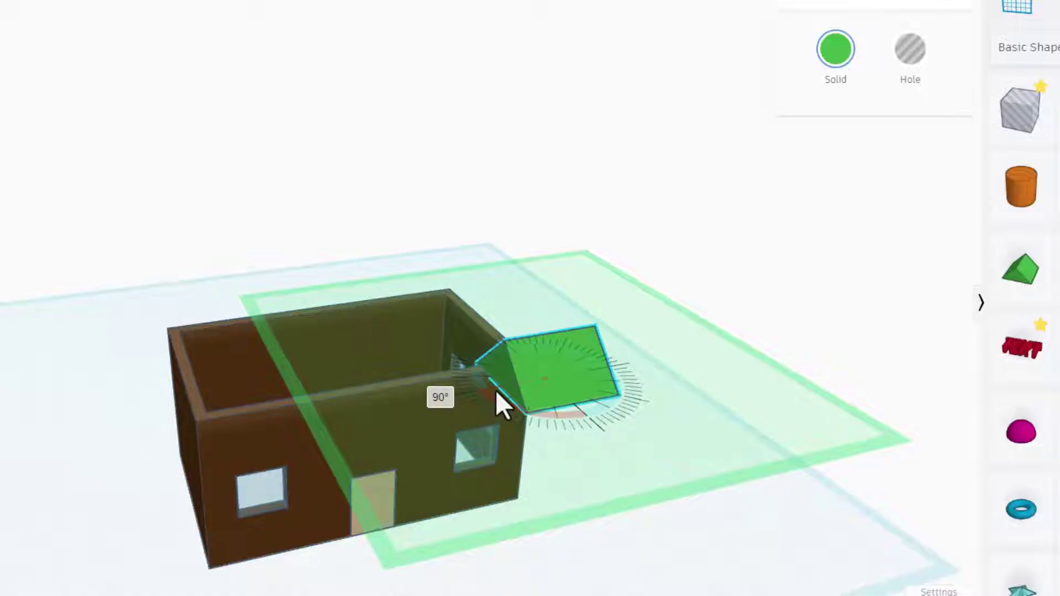
drag(498, 390, 266, 523)
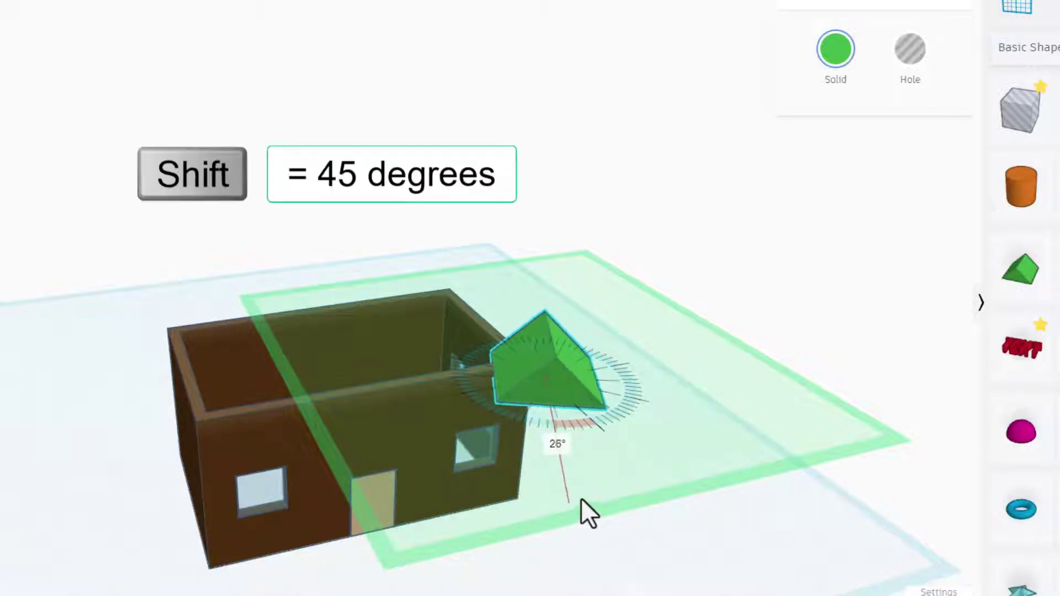
mouse_move(266, 523)
mouse_down()
mouse_move(546, 521)
mouse_move(653, 502)
mouse_up()
shift+drag(606, 452, 443, 439)
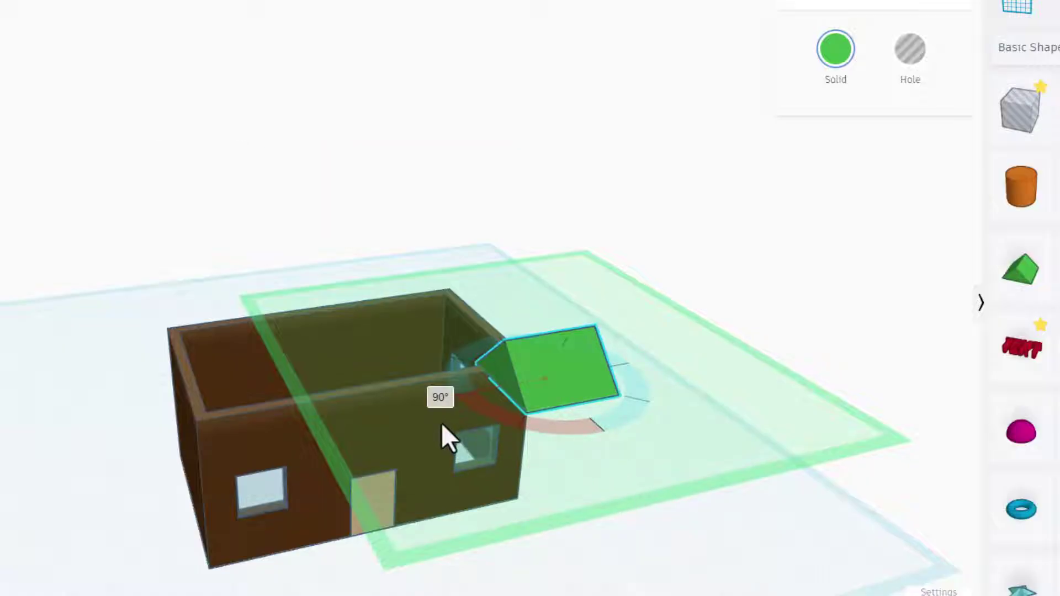
drag(442, 423, 442, 423)
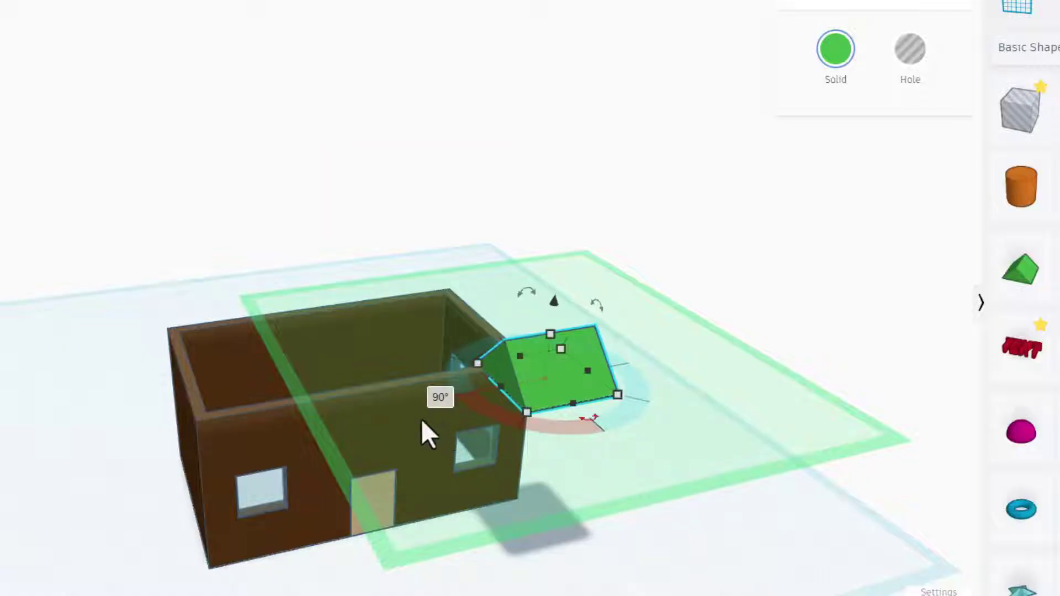
click(658, 527)
Move the roof onto the top of the walls and make it taller.
click(520, 361)
mouse_move(549, 377)
mouse_down()
mouse_move(508, 344)
mouse_move(217, 431)
mouse_up()
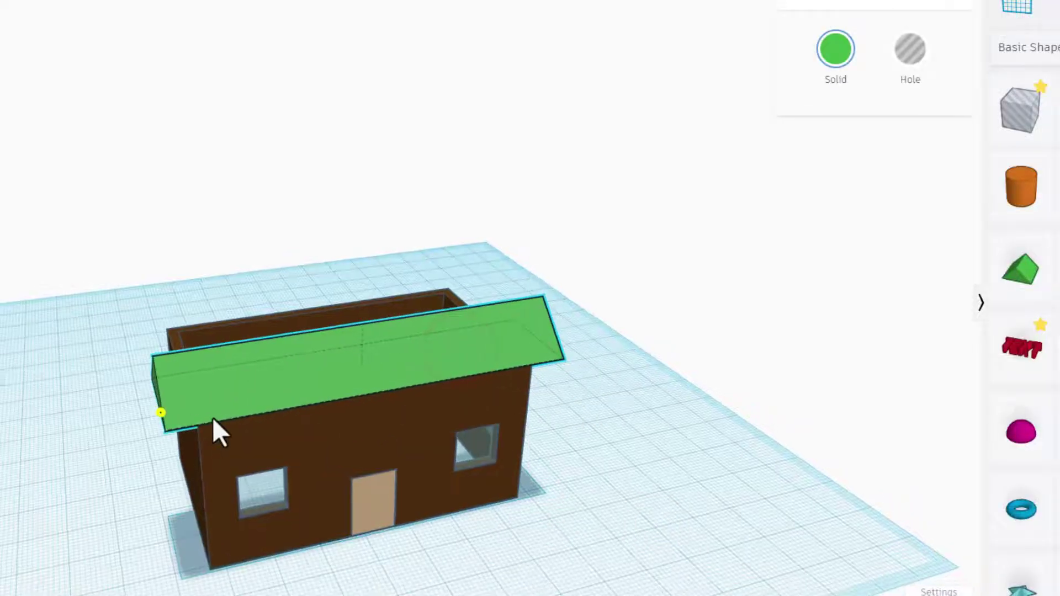
mouse_move(213, 419)
right_down()
mouse_move(499, 450)
mouse_move(344, 289)
right_up()
mouse_move(337, 343)
right_down()
mouse_move(314, 355)
mouse_move(211, 362)
right_up()
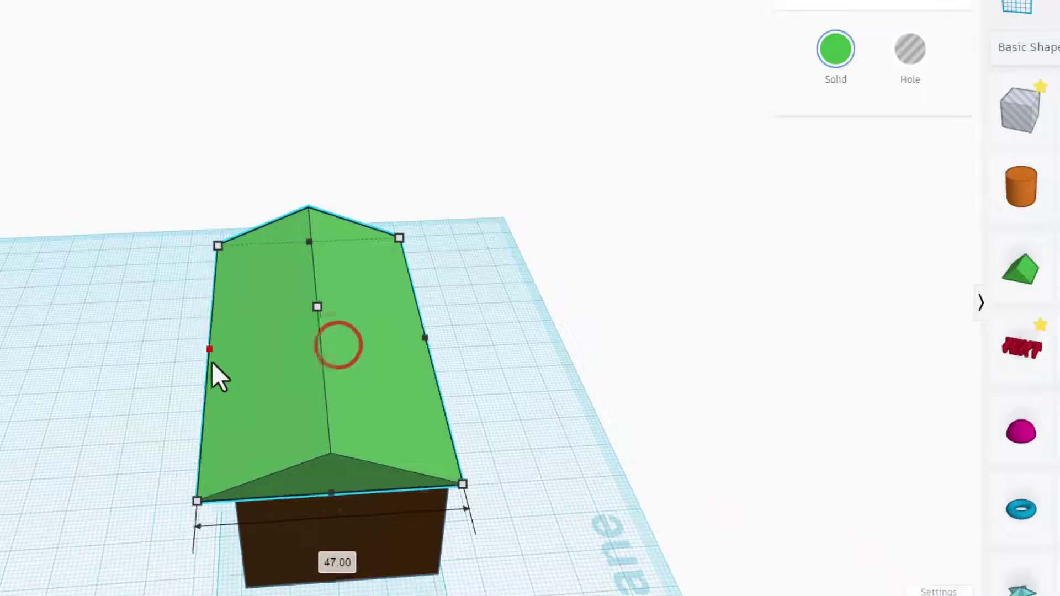
drag(318, 307, 315, 256)
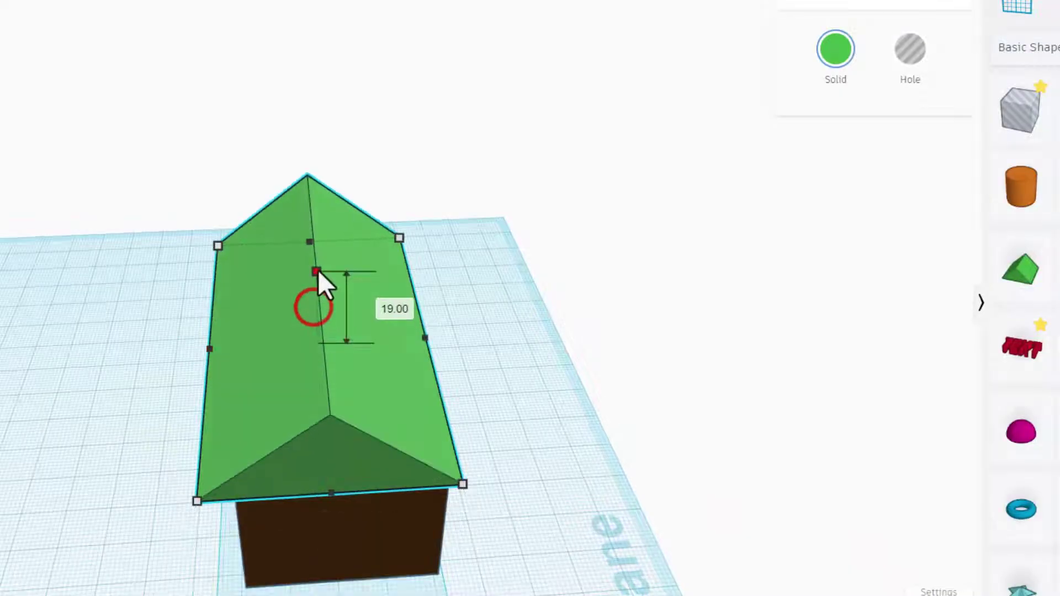
Try resizing the roof's length and width, undo the unwanted resizes, and reselect it.
mouse_move(495, 352)
right_down()
mouse_move(249, 336)
mouse_move(521, 450)
right_up()
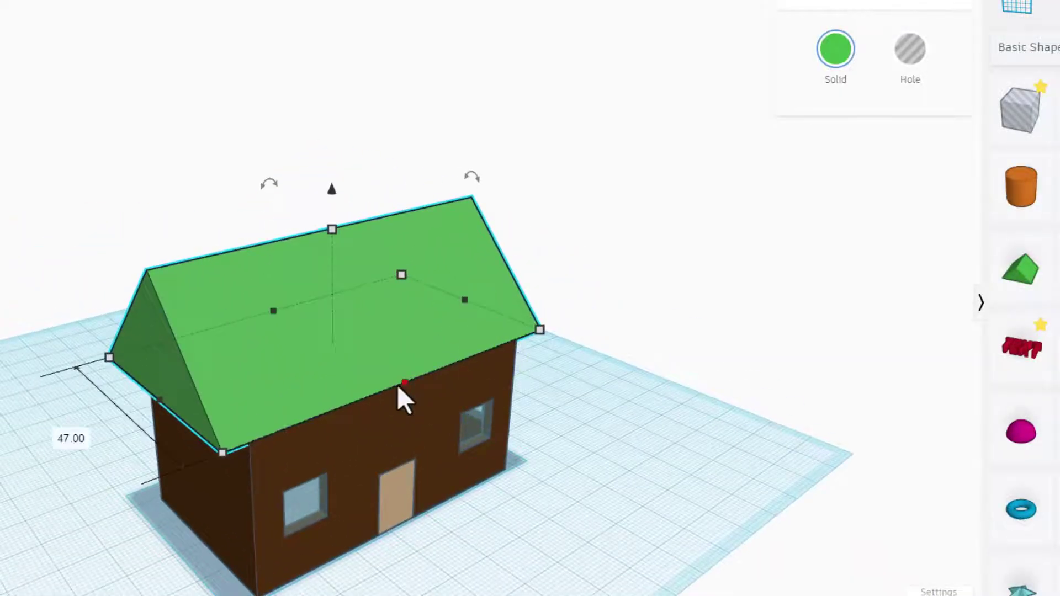
right_drag(399, 384, 426, 393)
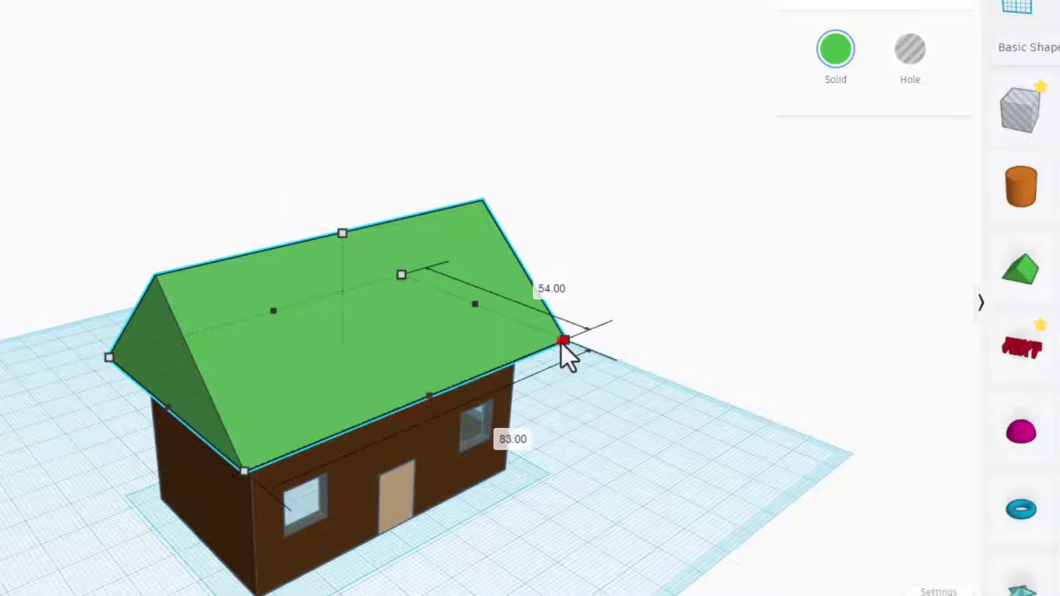
drag(561, 342, 561, 339)
key(ctrl+z)
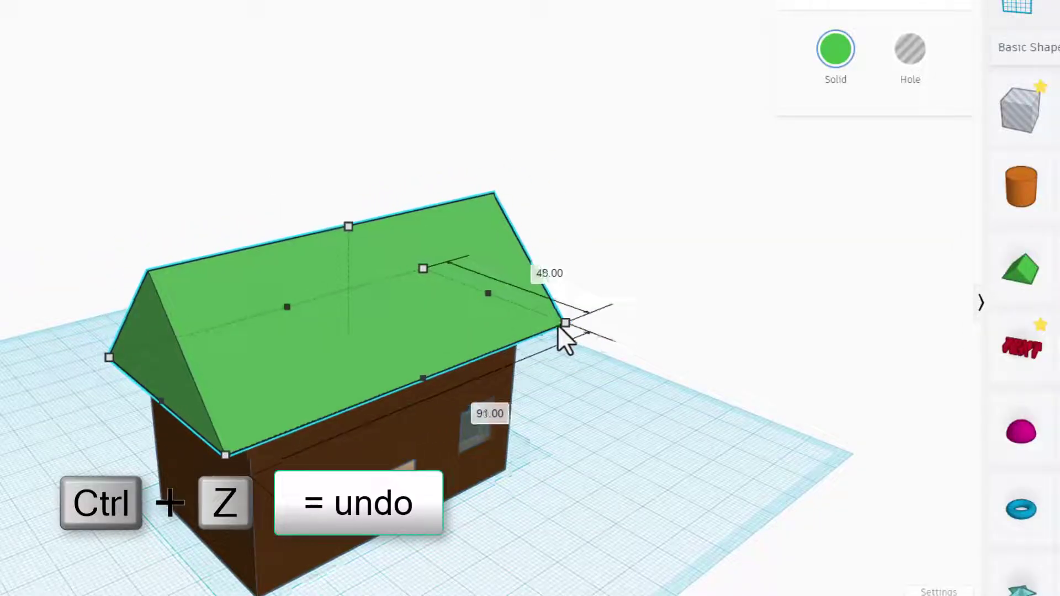
drag(560, 329, 532, 297)
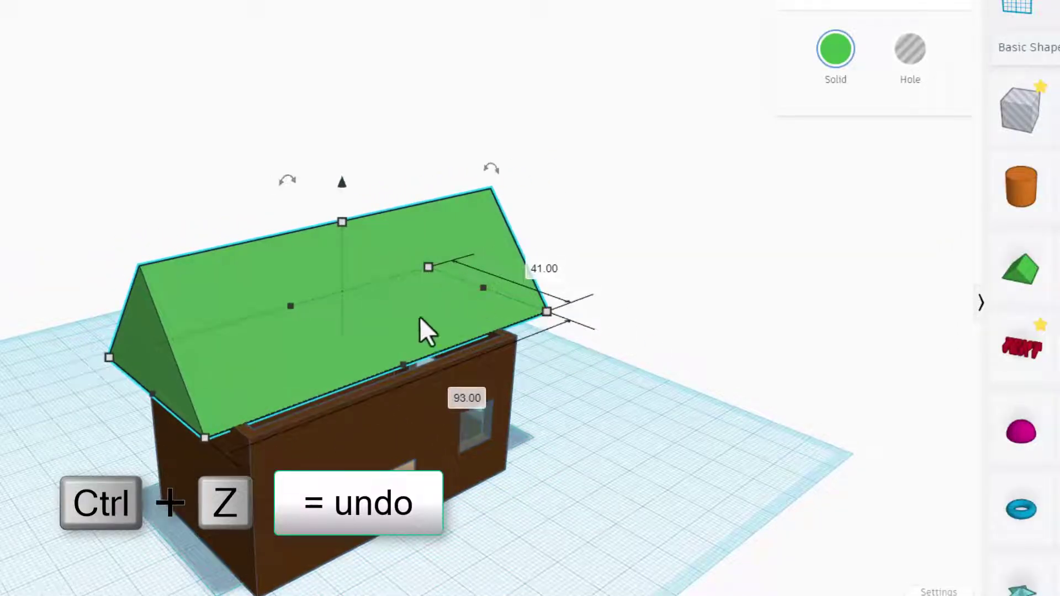
key(ctrl+z)
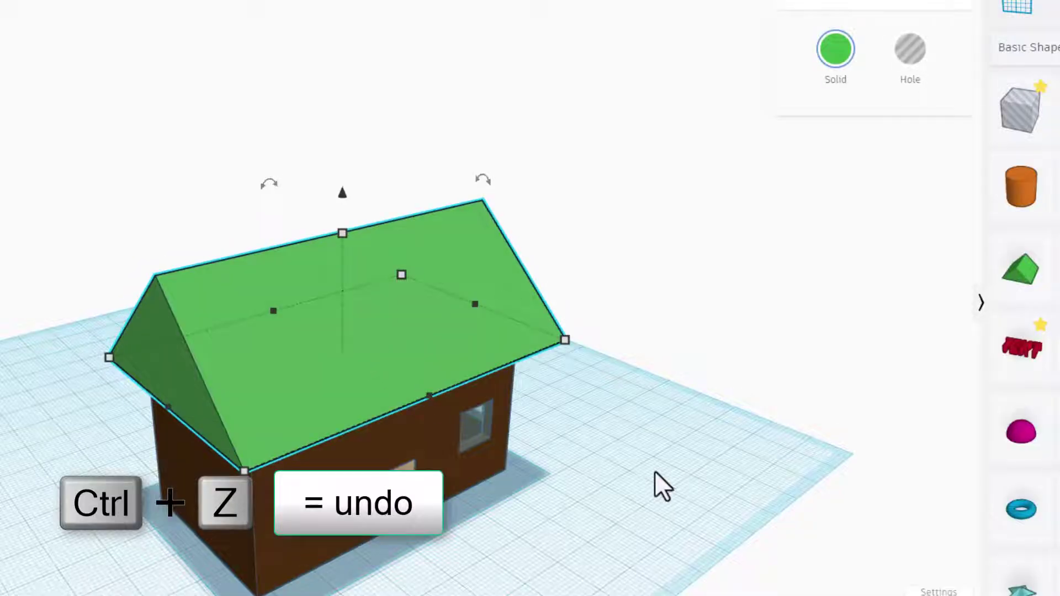
click(655, 473)
mouse_move(606, 462)
right_down()
mouse_move(258, 403)
mouse_move(307, 315)
right_up()
click(307, 315)
right_drag(494, 513, 497, 503)
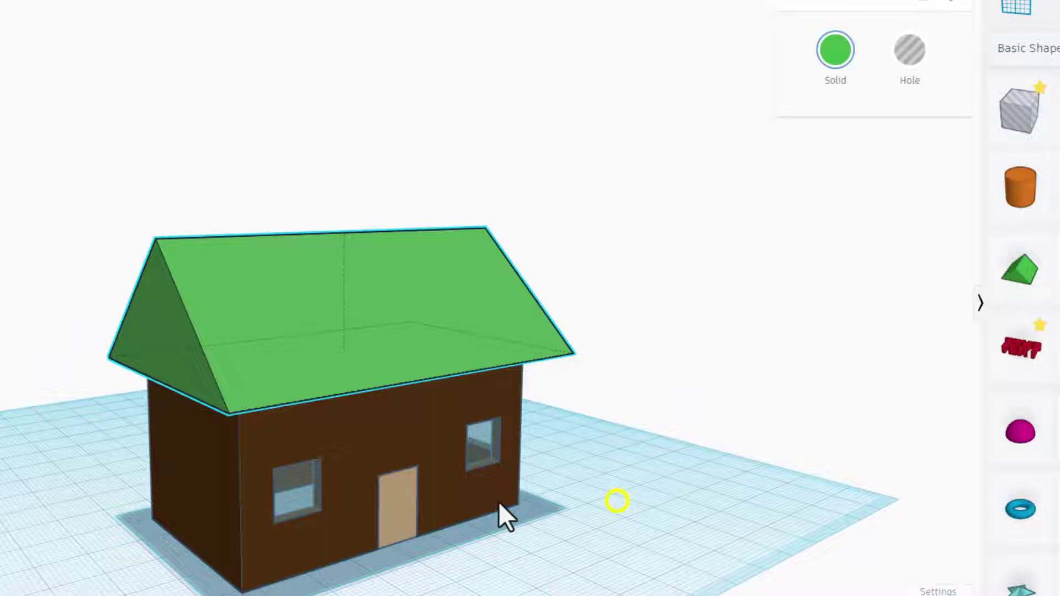
right_drag(680, 504, 453, 499)
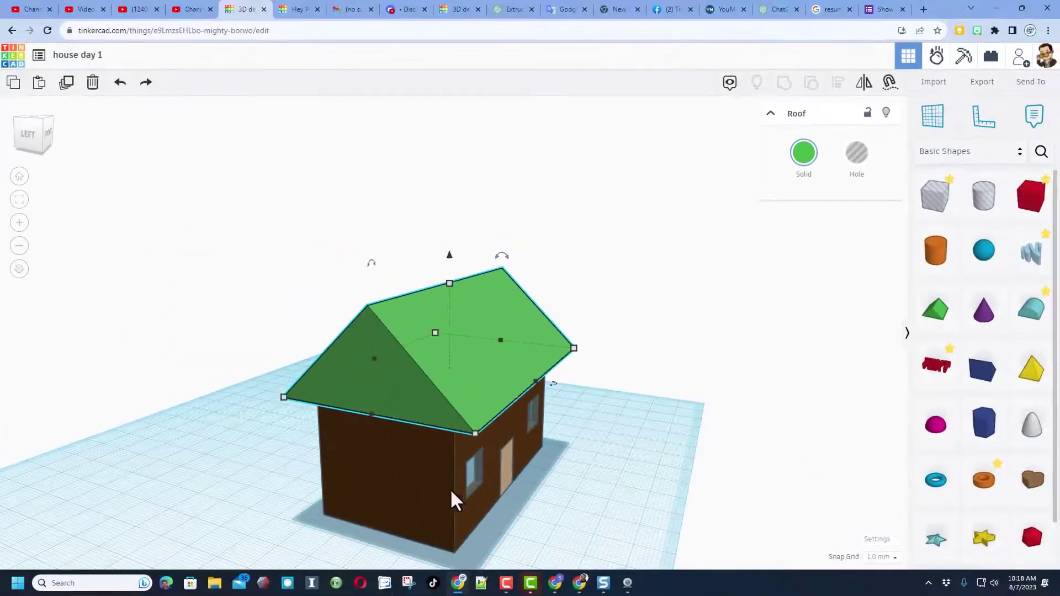
Select the roof and house body, and centre-align them on both axes.
shift+click(421, 475)
click(838, 83)
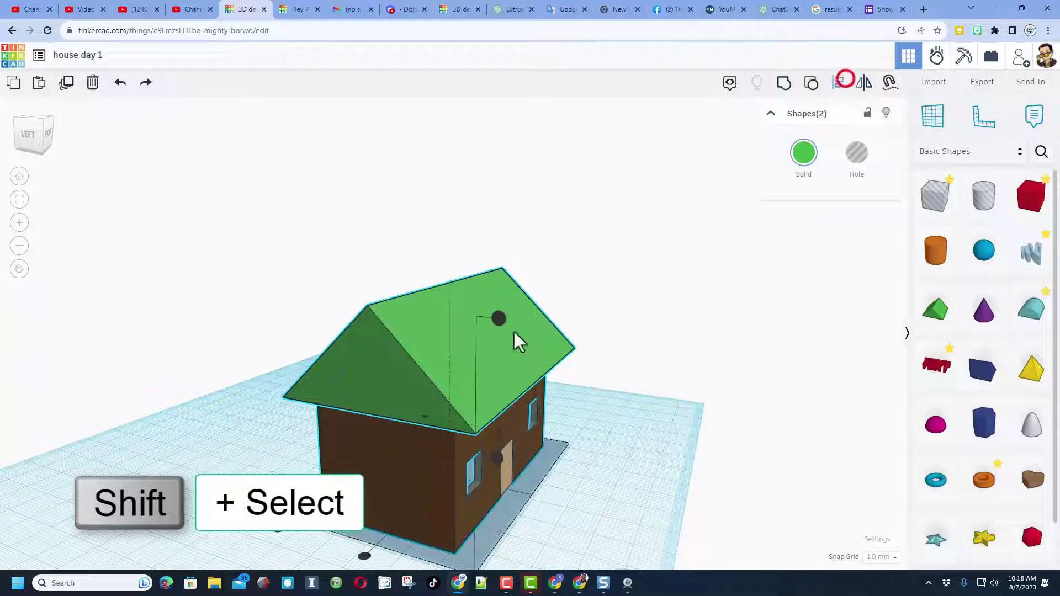
right_drag(445, 463, 401, 515)
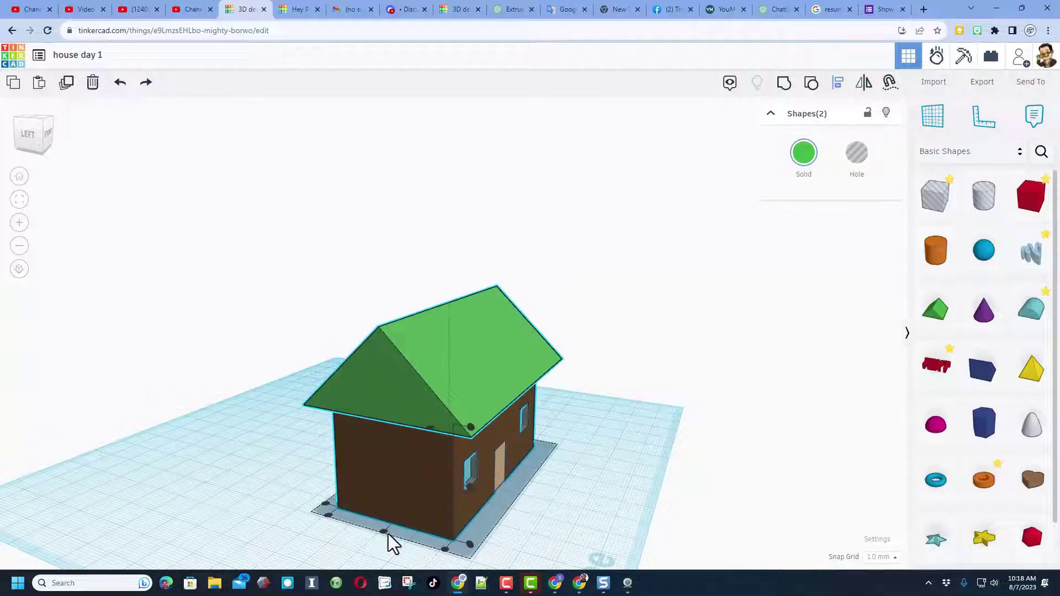
click(387, 533)
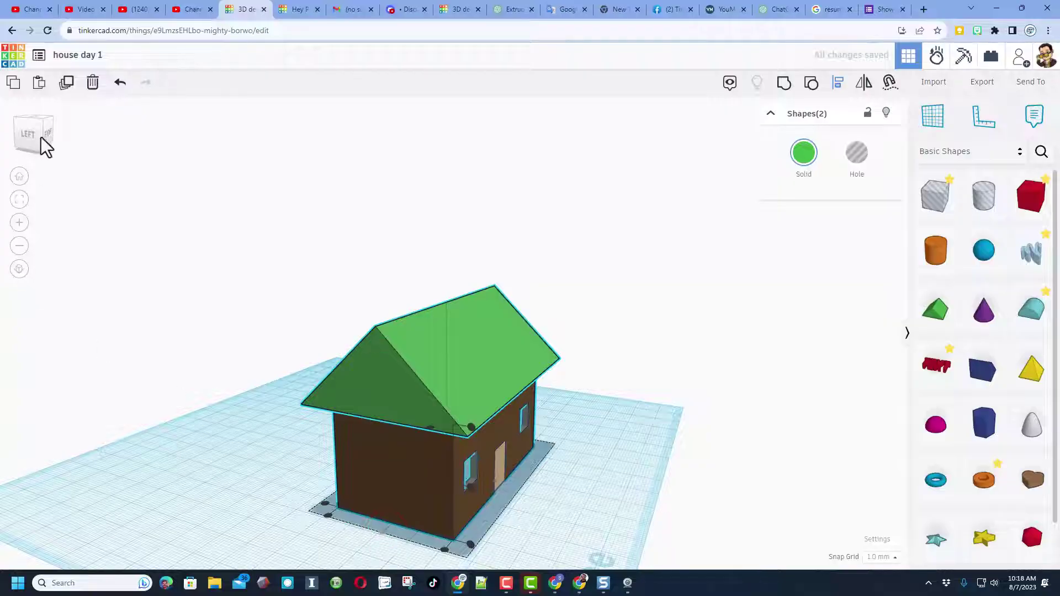
drag(23, 116, 293, 510)
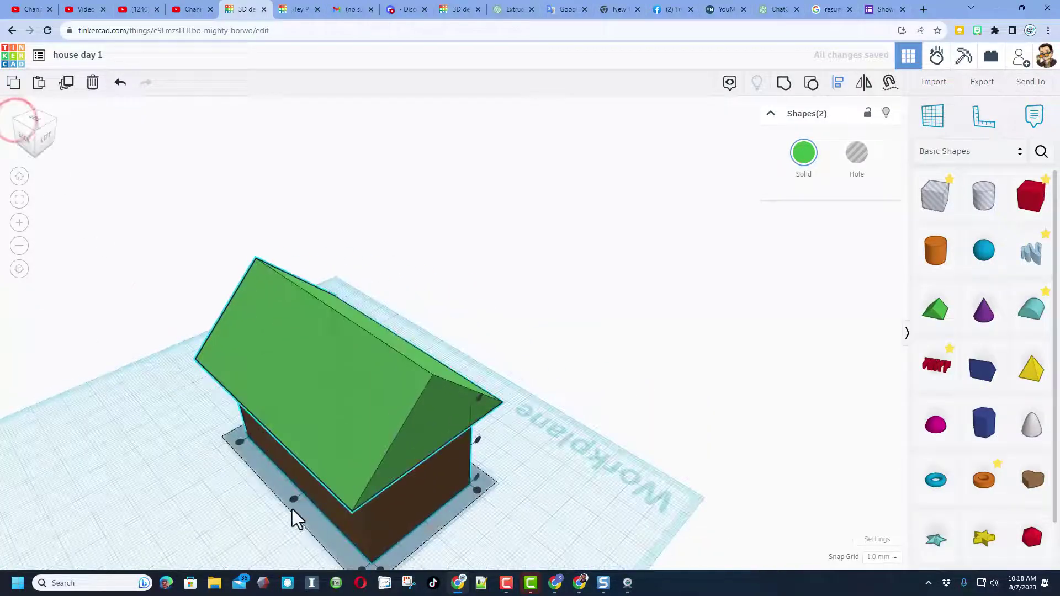
click(293, 501)
click(531, 433)
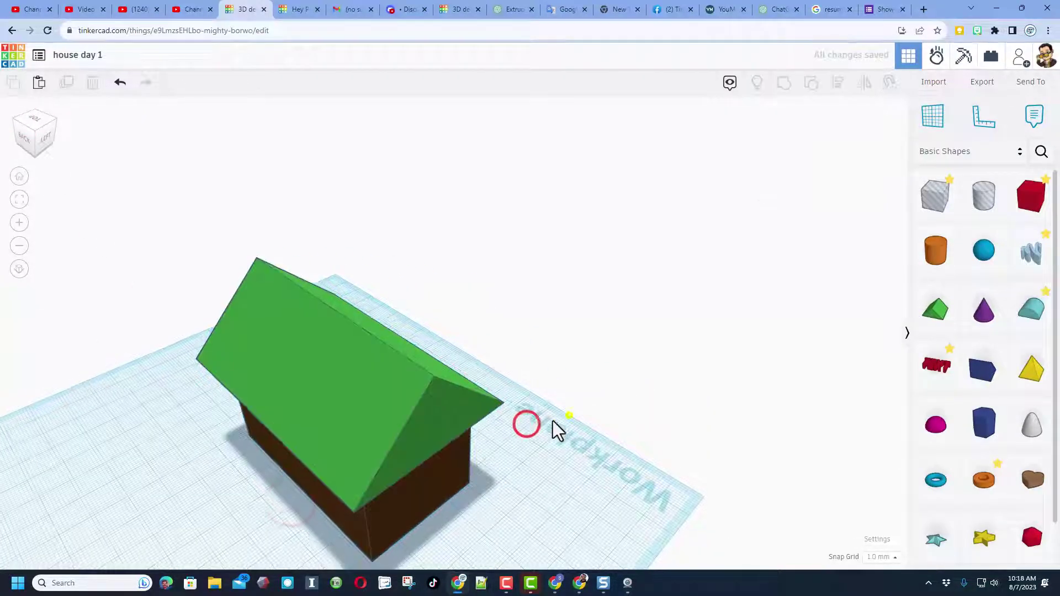
mouse_move(552, 421)
right_down()
mouse_move(421, 365)
mouse_move(668, 414)
right_up()
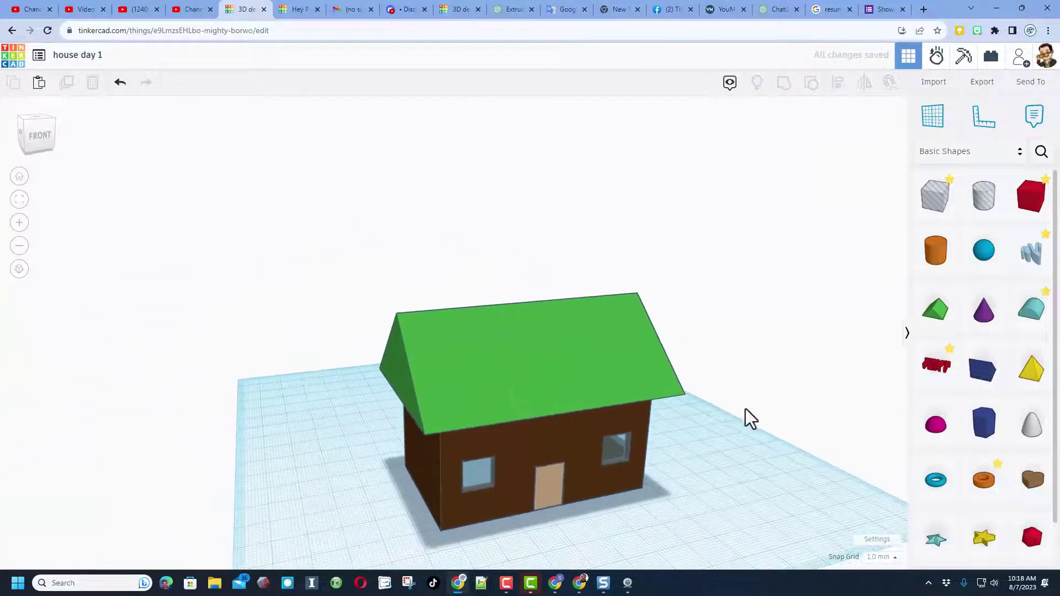
mouse_move(746, 419)
middle_down()
mouse_move(665, 362)
mouse_move(641, 329)
mouse_move(703, 395)
middle_up()
mouse_move(702, 386)
right_down()
mouse_move(667, 403)
mouse_move(697, 407)
right_up()
In Settings, choose the pale cream background preset and untick Show grid.
click(878, 541)
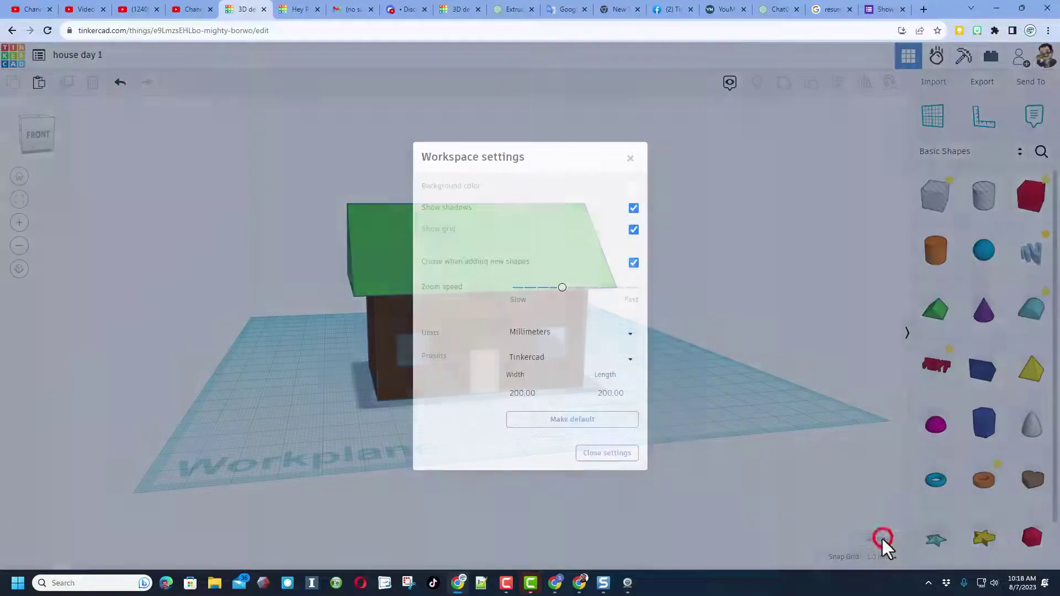
click(635, 186)
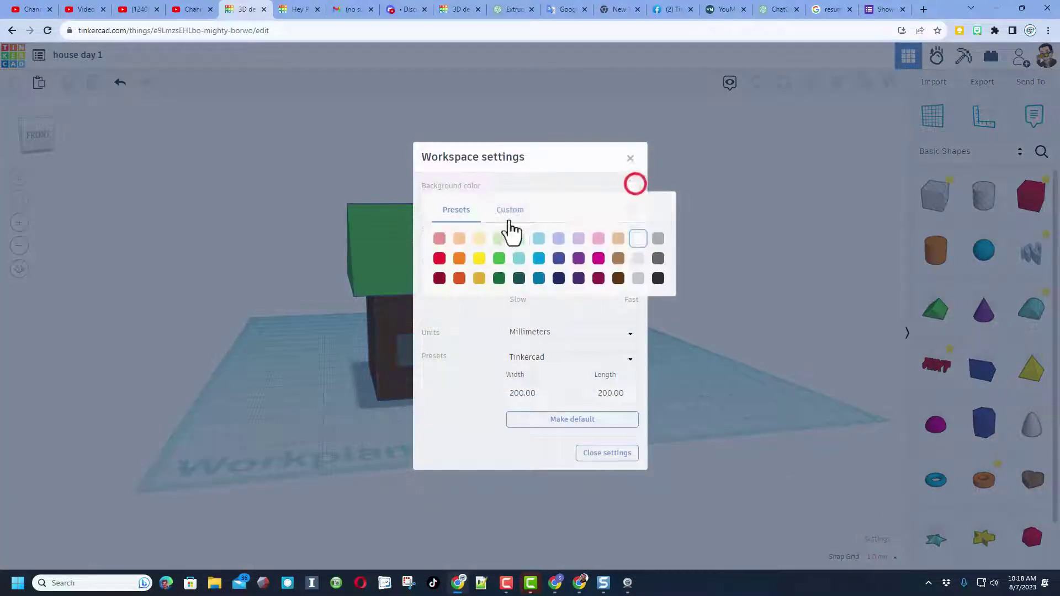
click(477, 239)
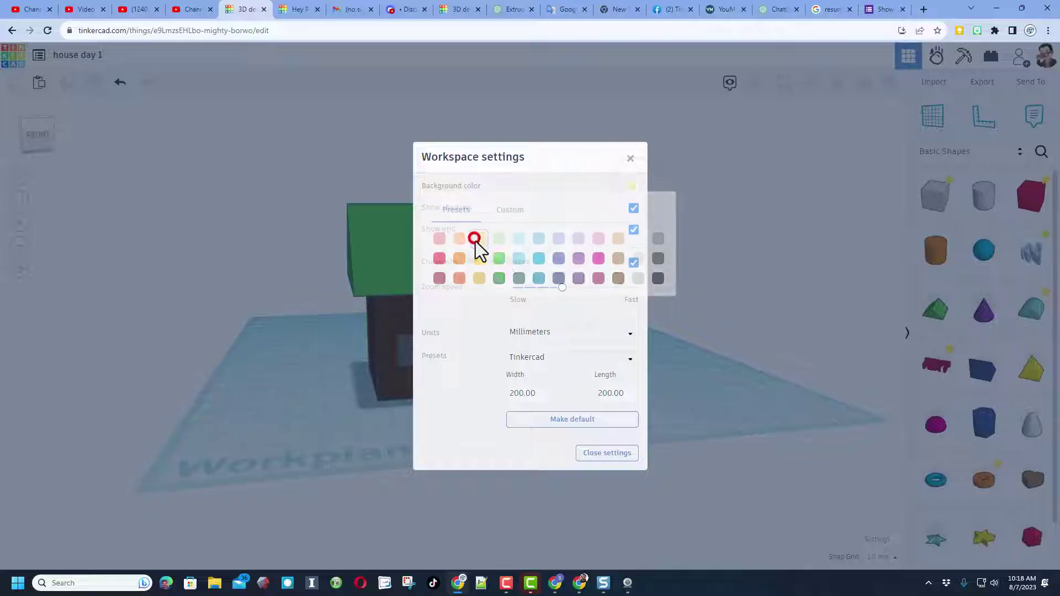
click(634, 230)
click(720, 369)
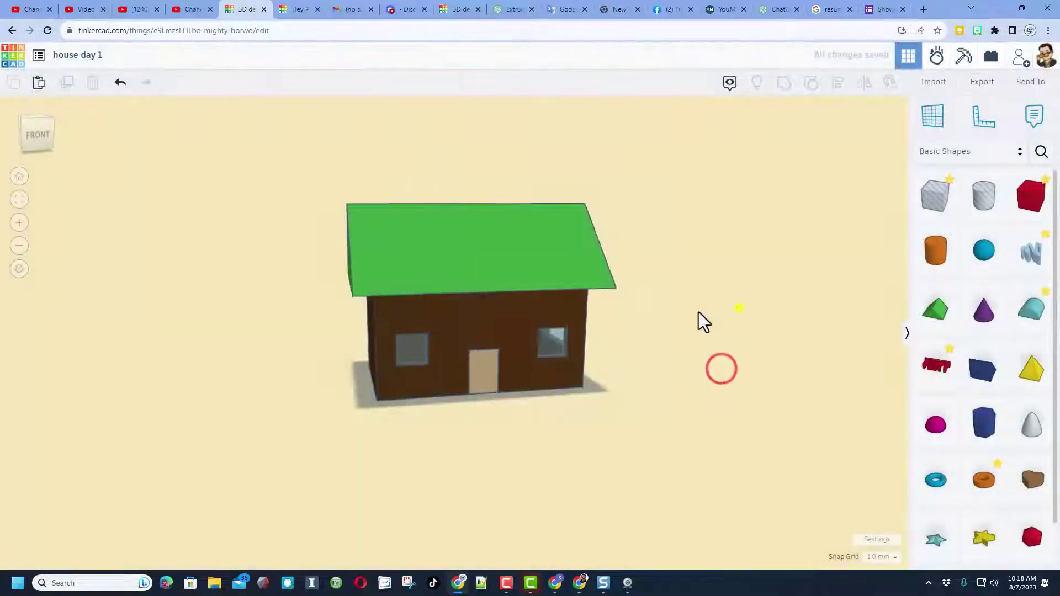
mouse_move(580, 304)
right_down()
mouse_move(522, 307)
mouse_move(546, 320)
mouse_move(694, 332)
mouse_move(733, 324)
mouse_move(731, 339)
mouse_move(720, 324)
right_up()
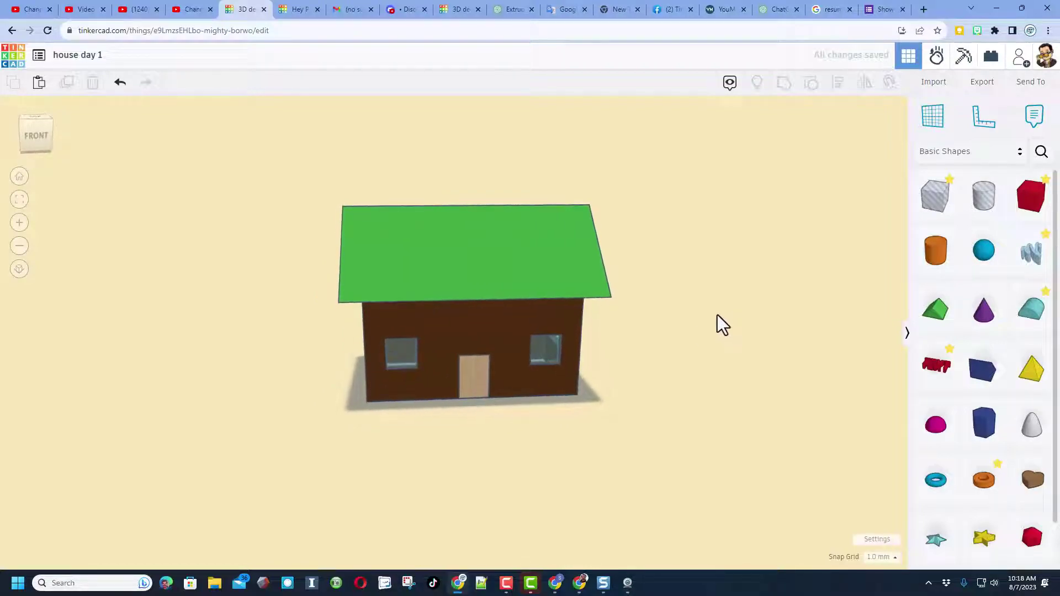
From the dashboard, open Properties for house day 1 via its gear menu.
click(12, 59)
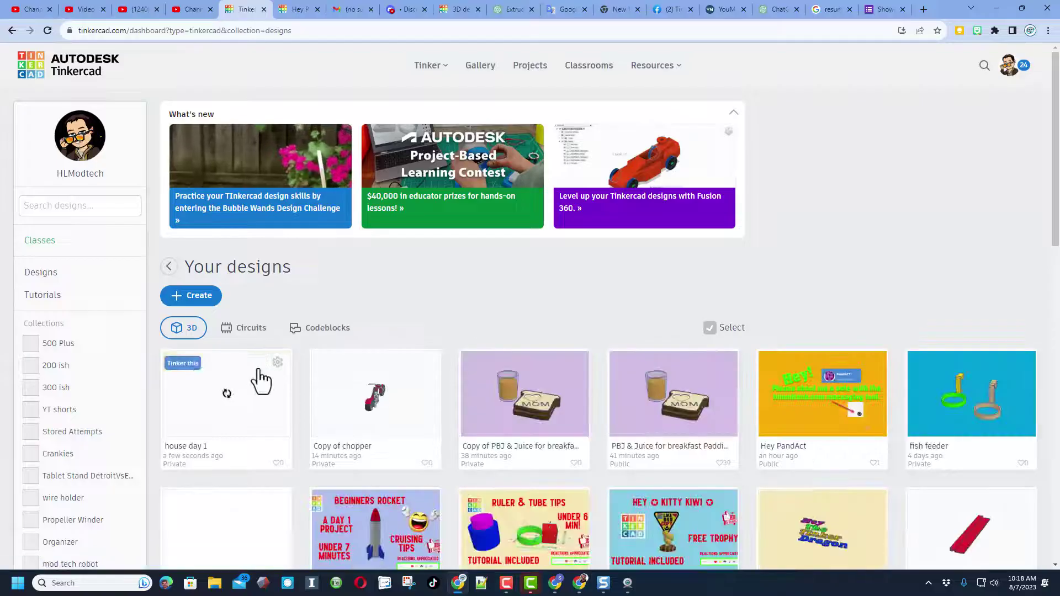
click(277, 362)
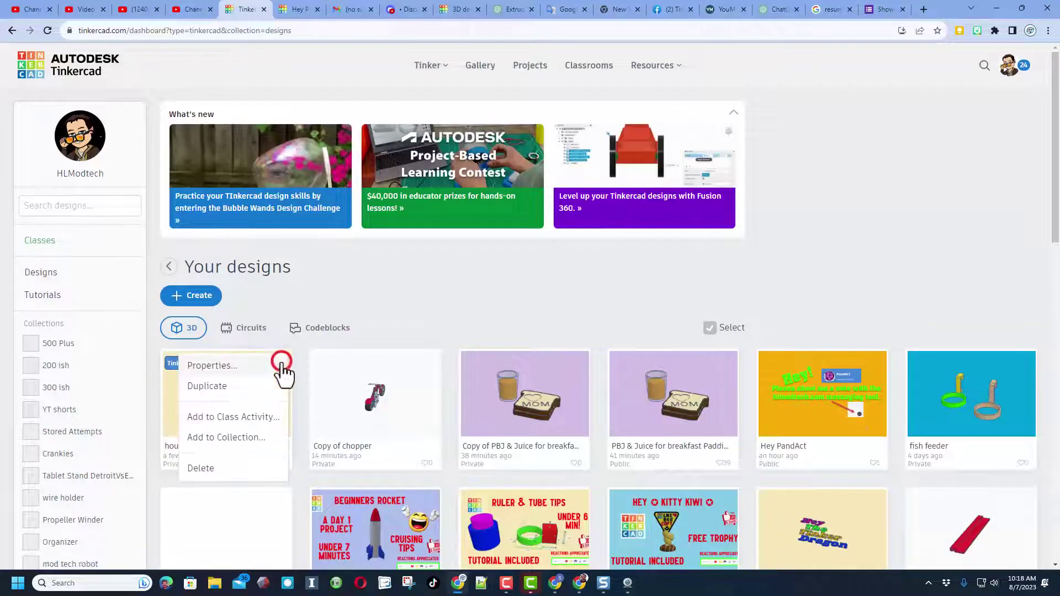
click(238, 370)
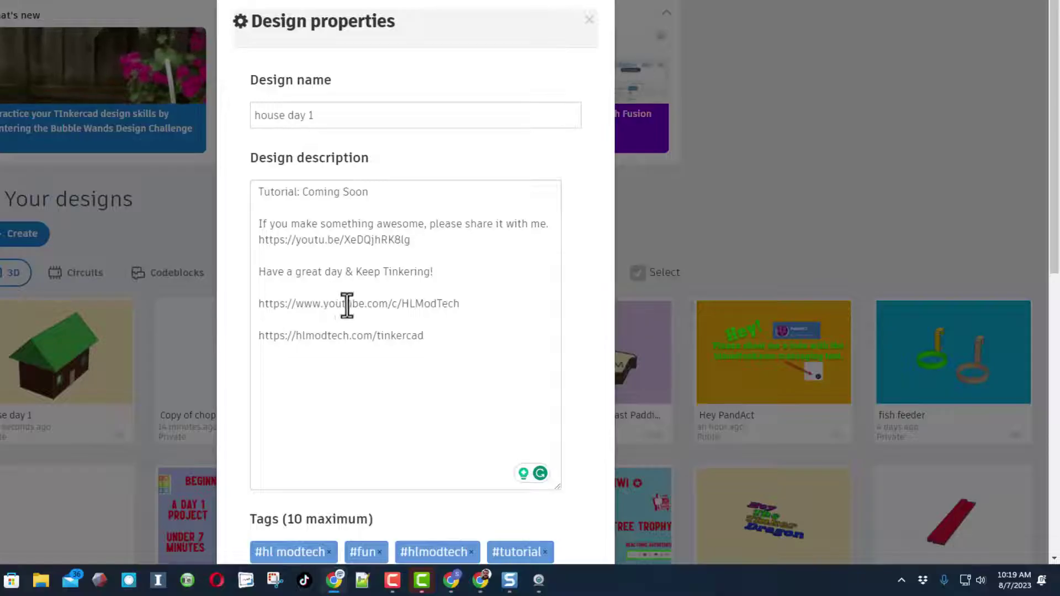
scroll(422, 385, down, 3)
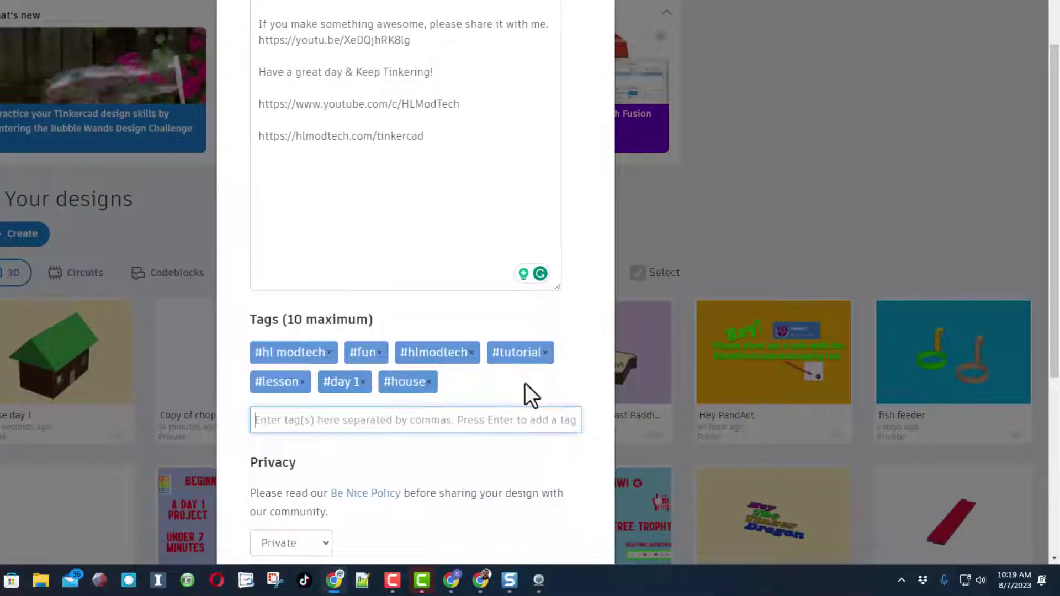
Add the hlmt23 tag from the suggestions, then remove it again.
click(292, 423)
click(293, 421)
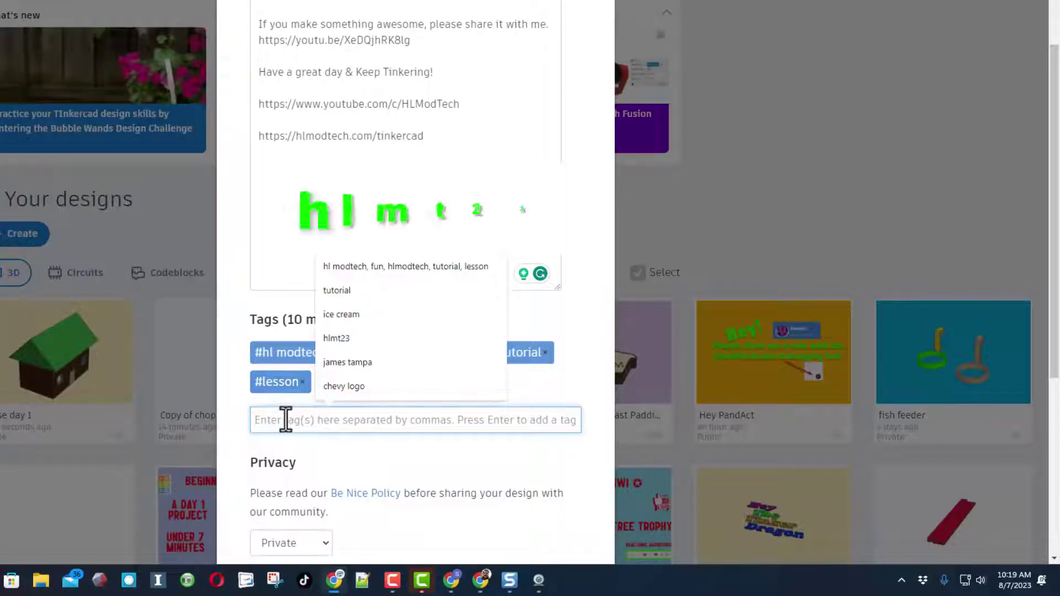
text(hlmt)
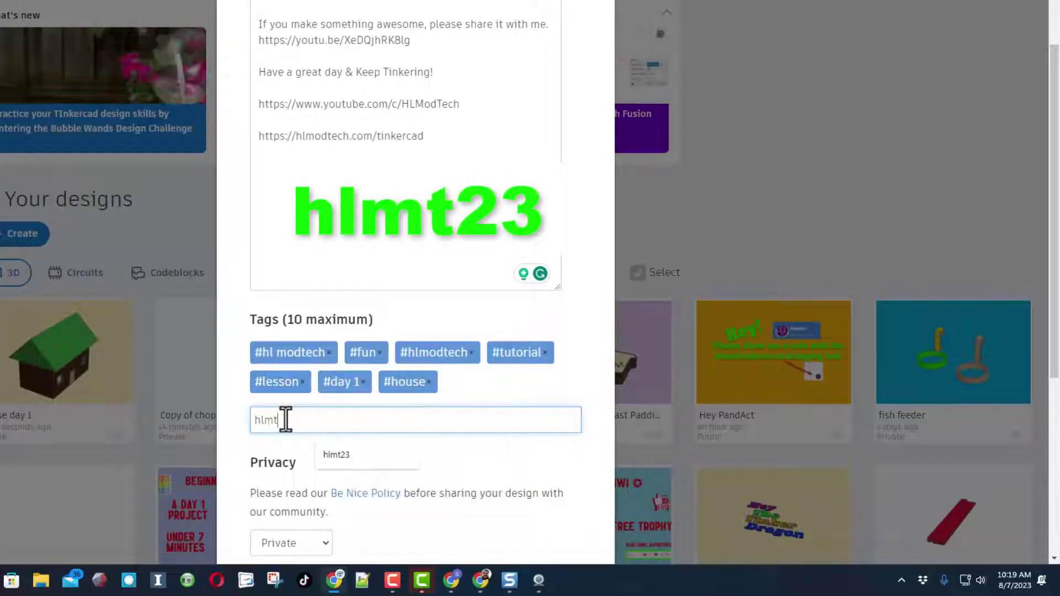
text(23)
key(Return)
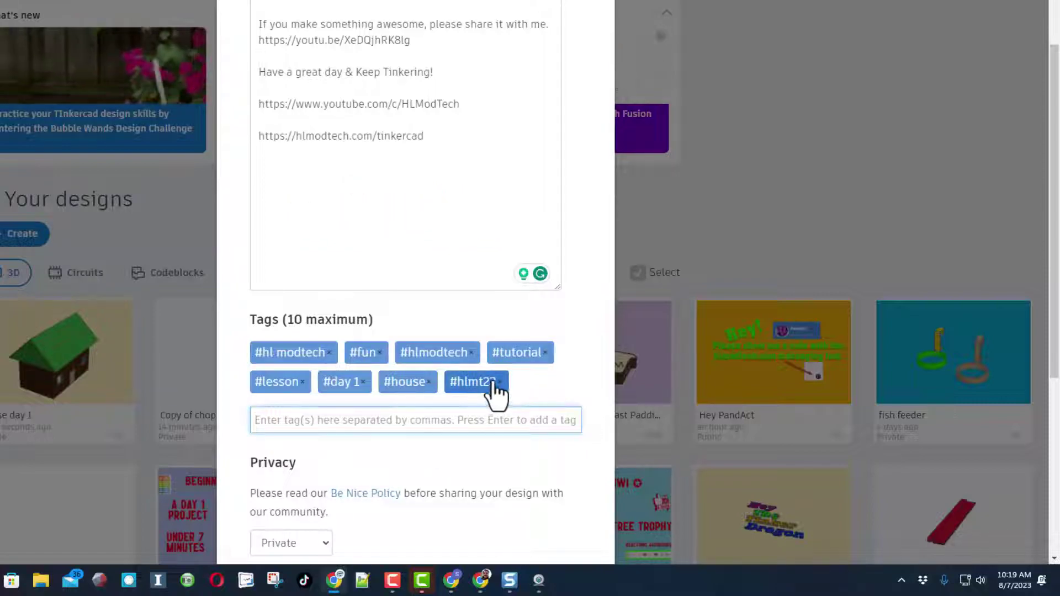
click(500, 383)
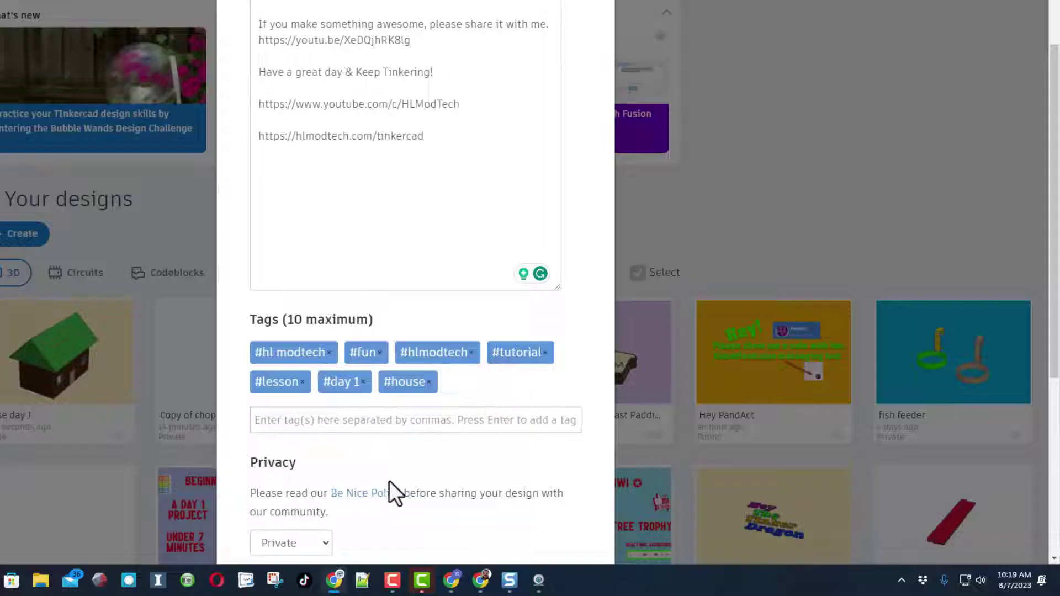
scroll(389, 481, down, 3)
Set house day 1 to Public under Attribution-NoDerivs 3.0 and save the changes.
click(301, 342)
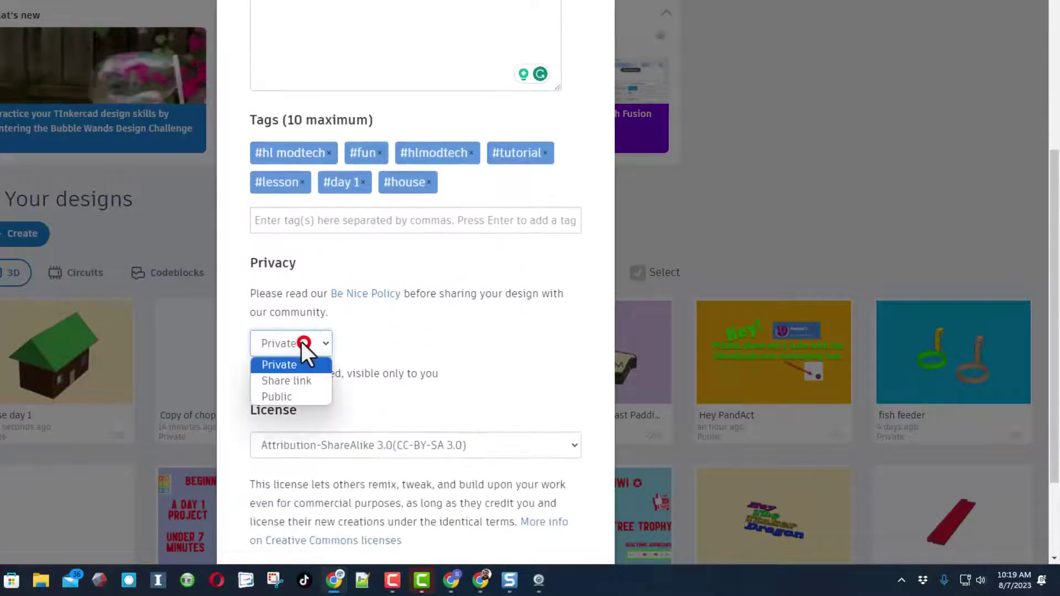
click(282, 397)
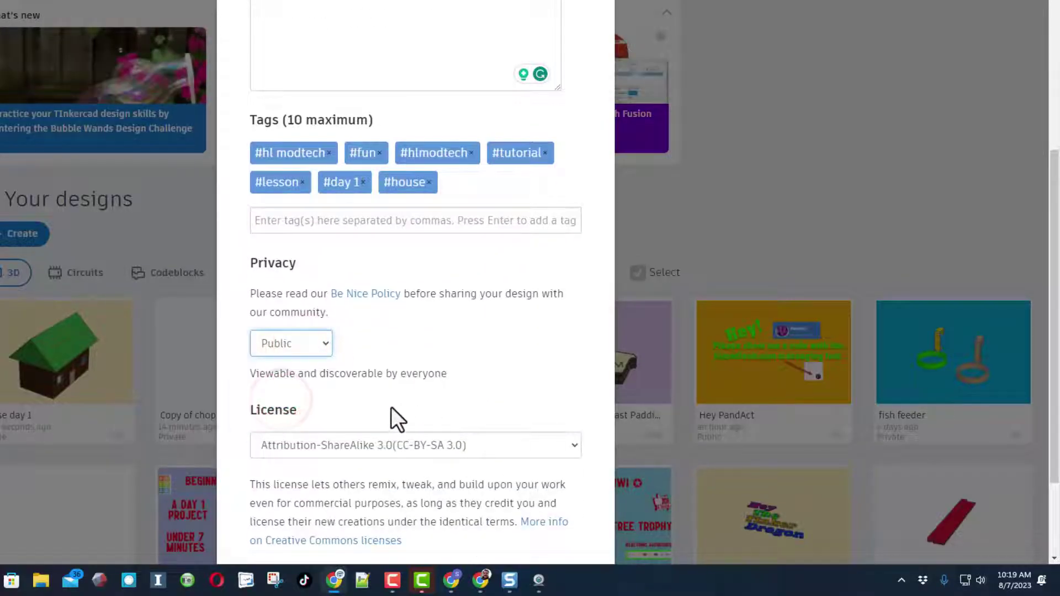
scroll(497, 398, down, 2)
click(462, 313)
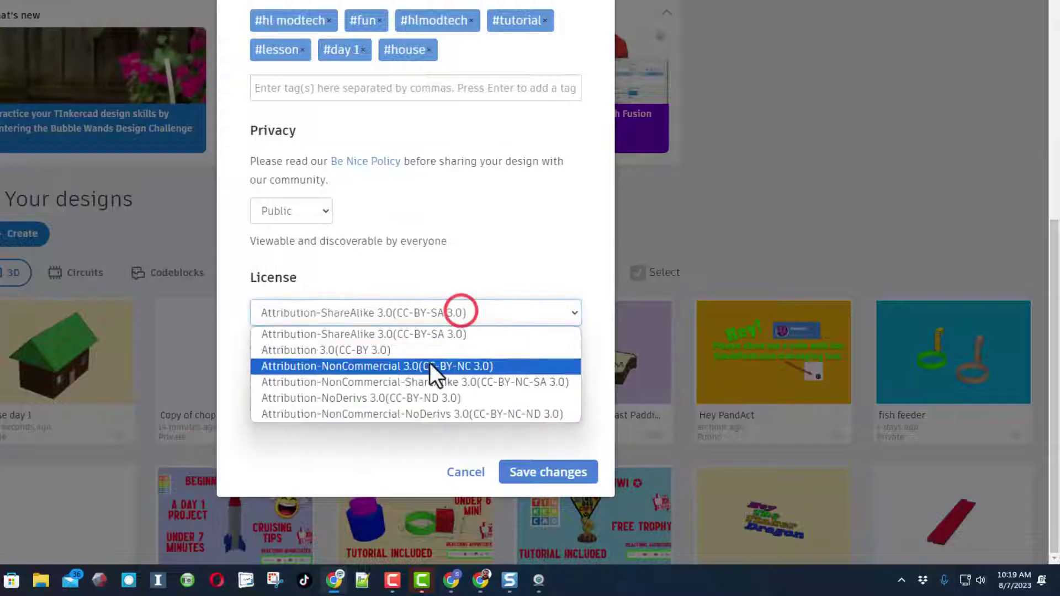
click(401, 405)
scroll(478, 232, up, 5)
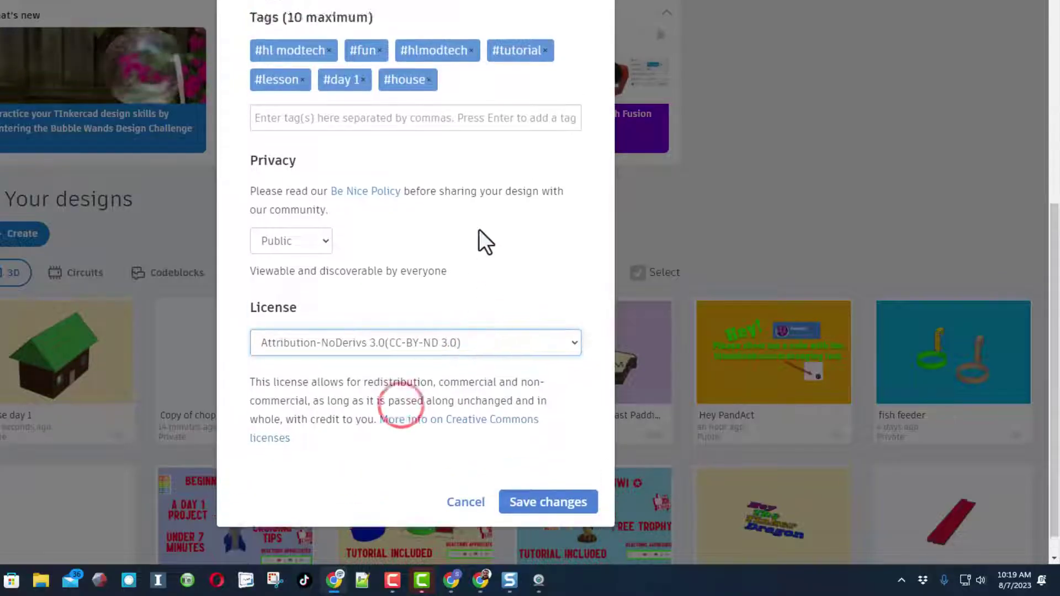
scroll(450, 93, up, 2)
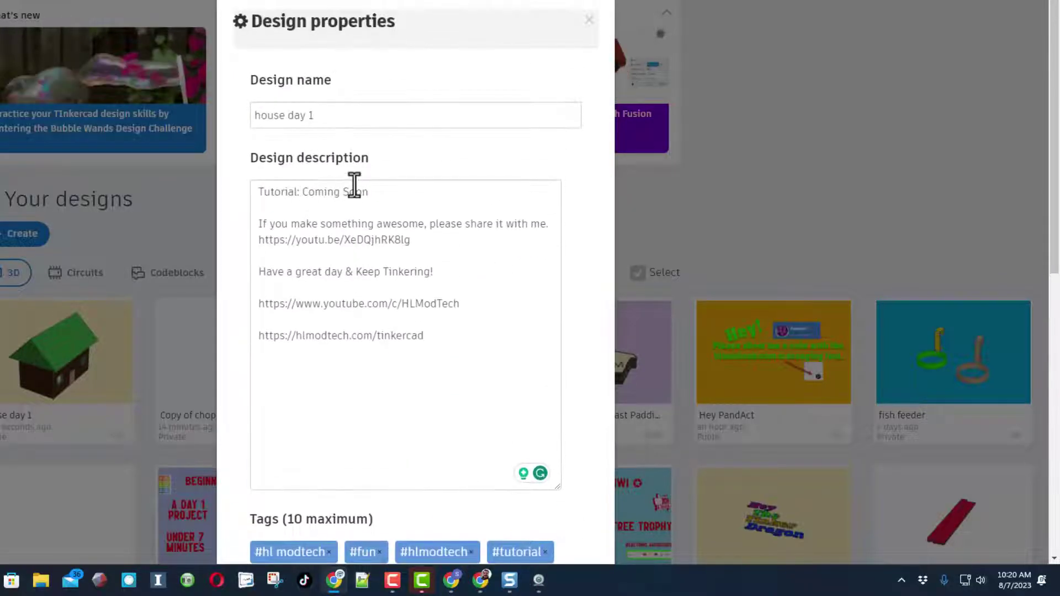
scroll(438, 254, down, 2)
scroll(440, 257, down, 3)
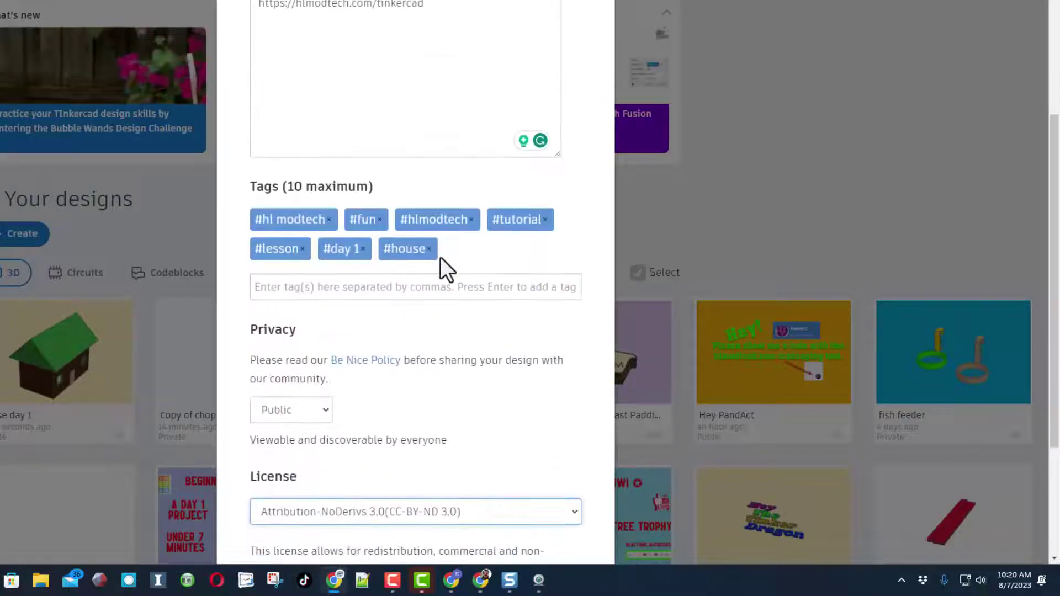
scroll(467, 326, down, 3)
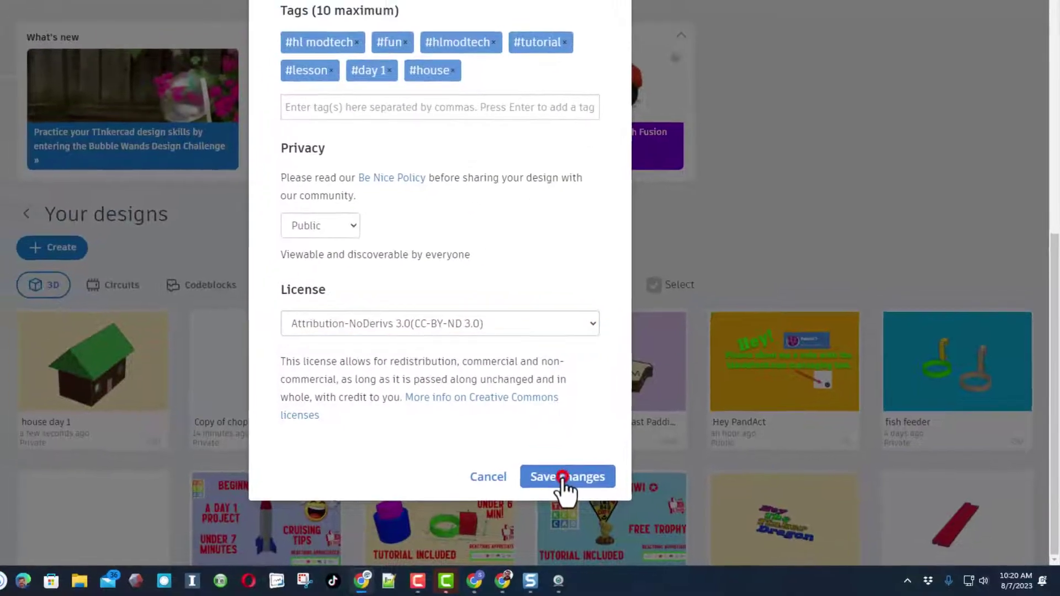
click(554, 474)
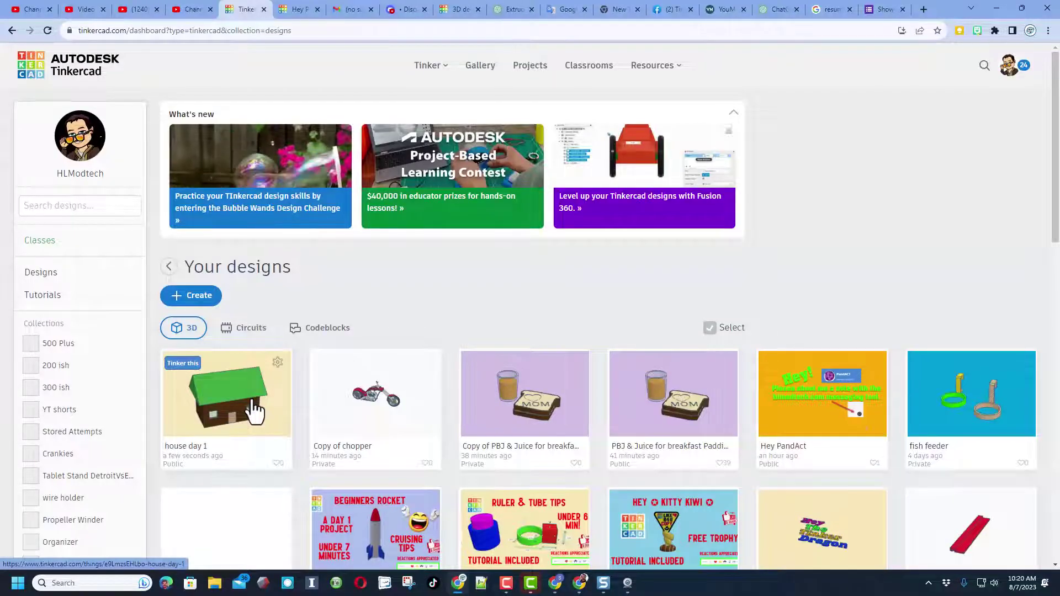
React Awesome to the gallery's Sofa & Coffee Table, then untick Staff picks.
click(480, 70)
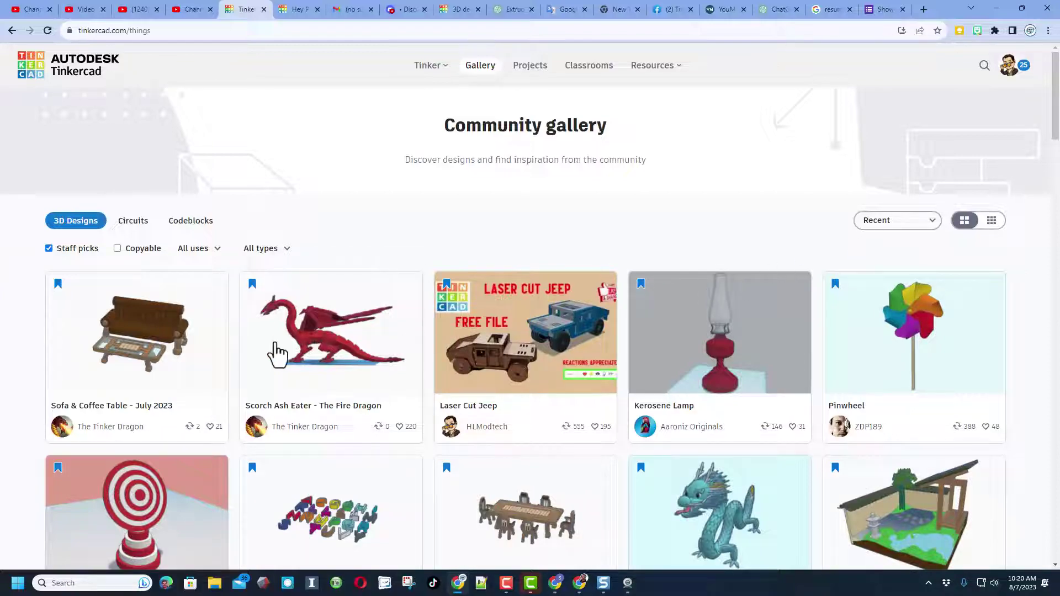
click(158, 344)
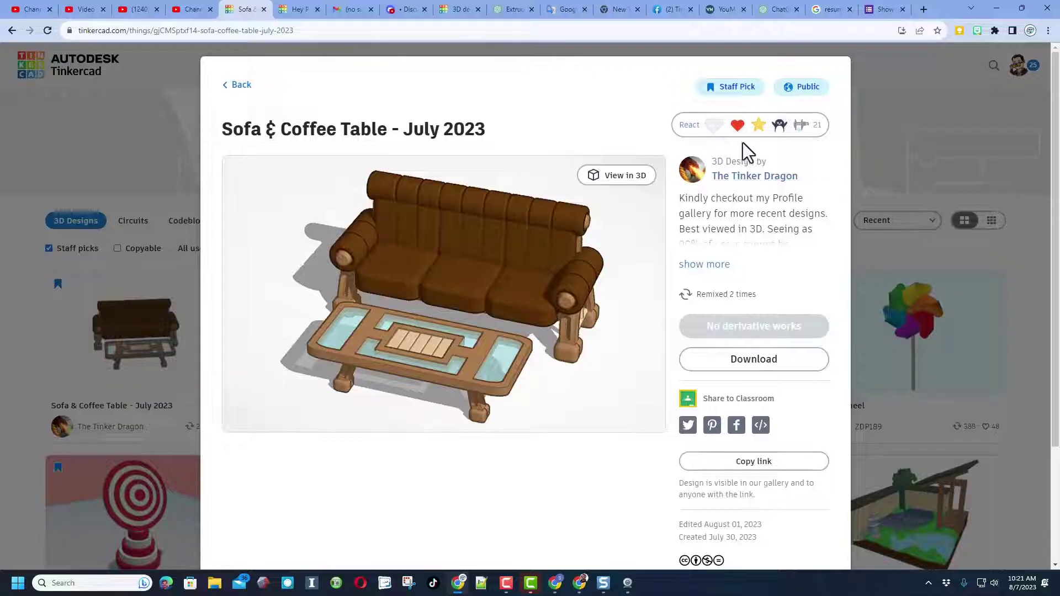
click(751, 188)
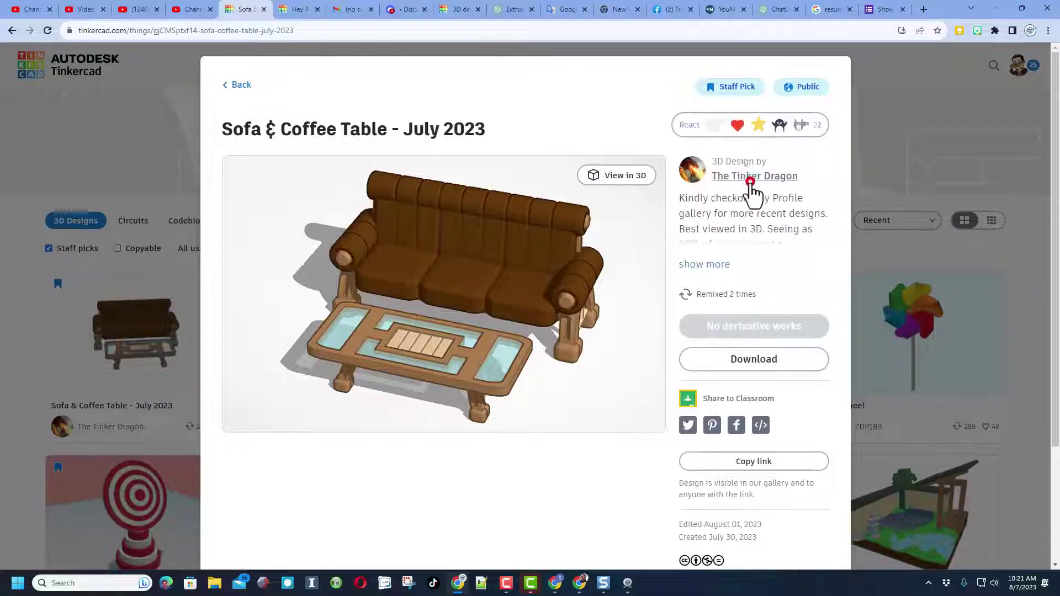
click(696, 57)
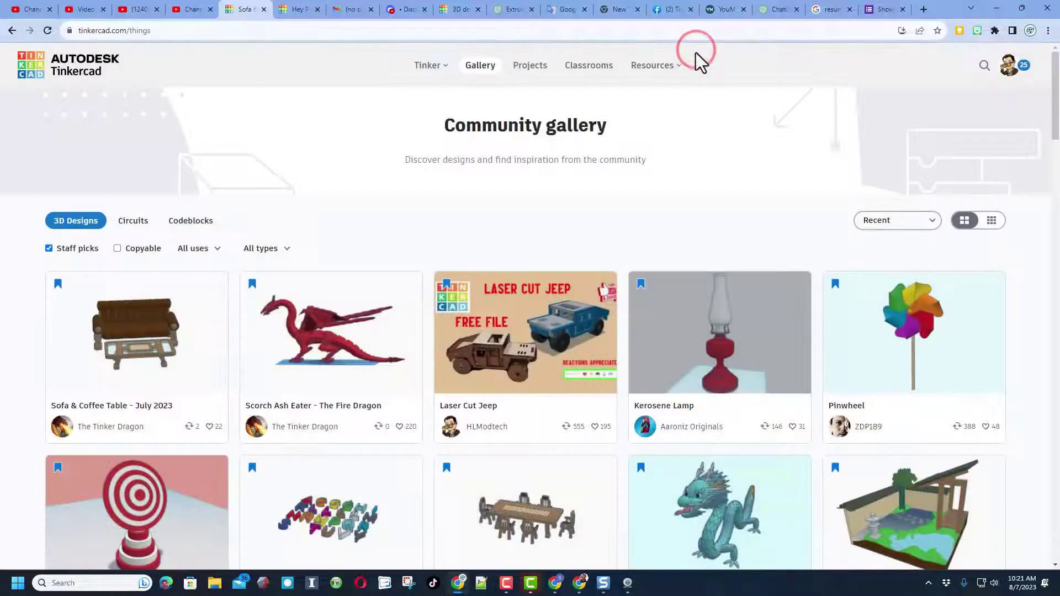
click(50, 249)
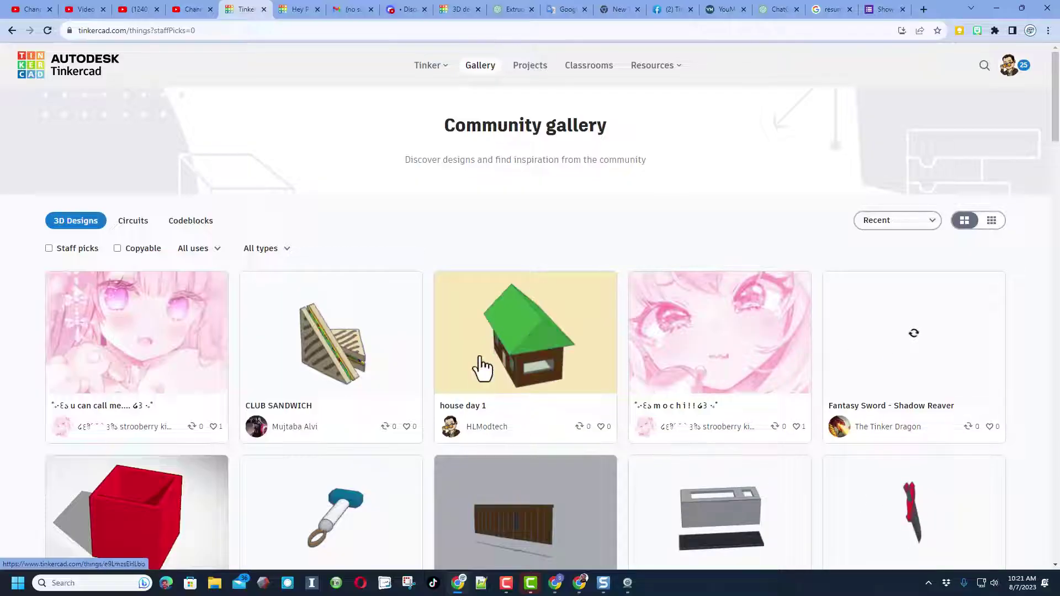
Open the house day 1 design, check its available reactions, then close it.
click(528, 342)
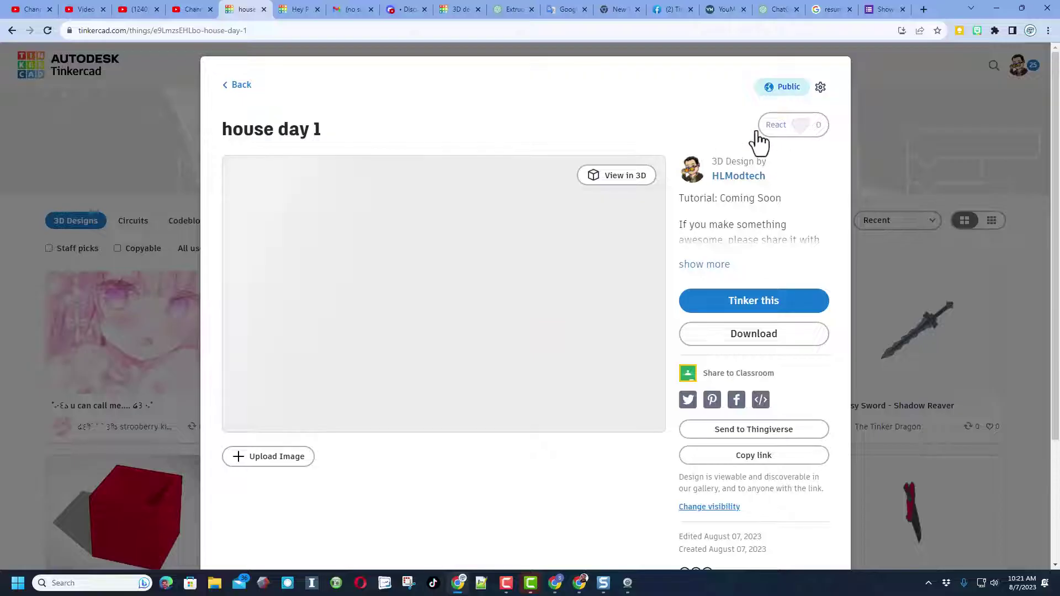
click(768, 126)
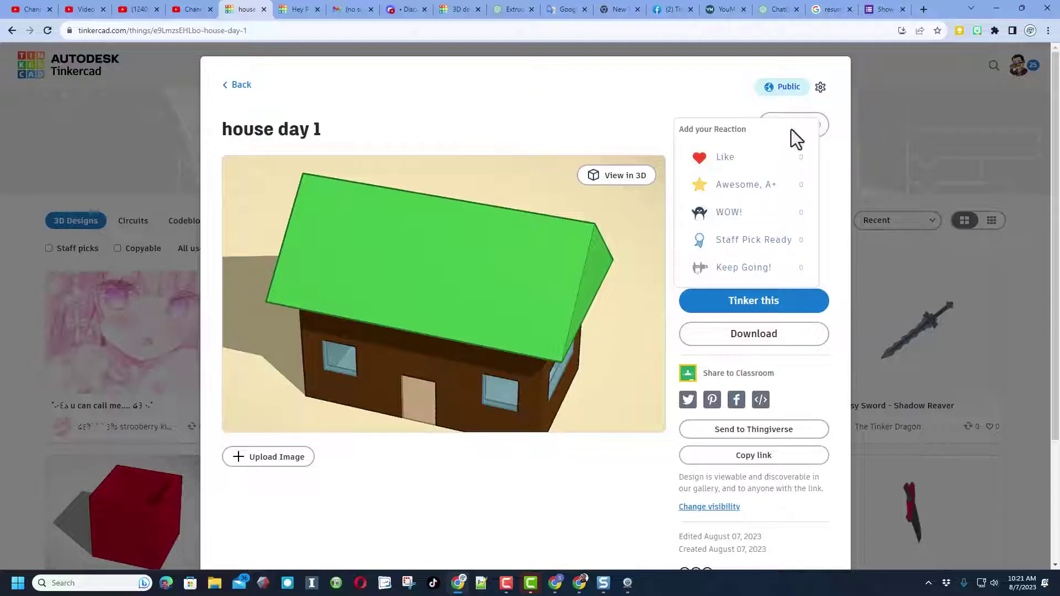
key(Escape)
Give the CLUB SANDWICH design a Like reaction.
click(331, 332)
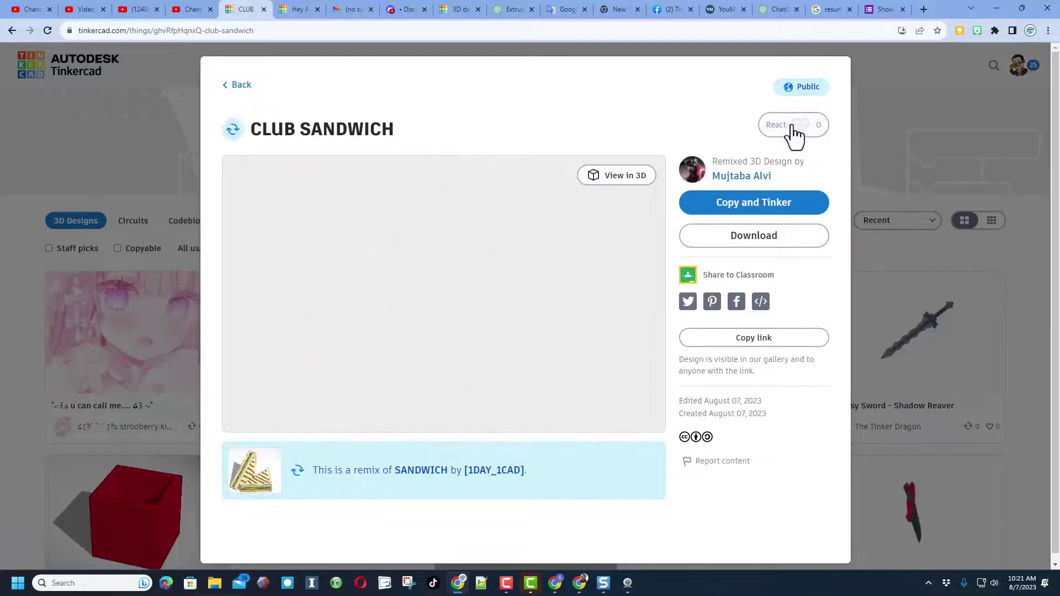
click(800, 125)
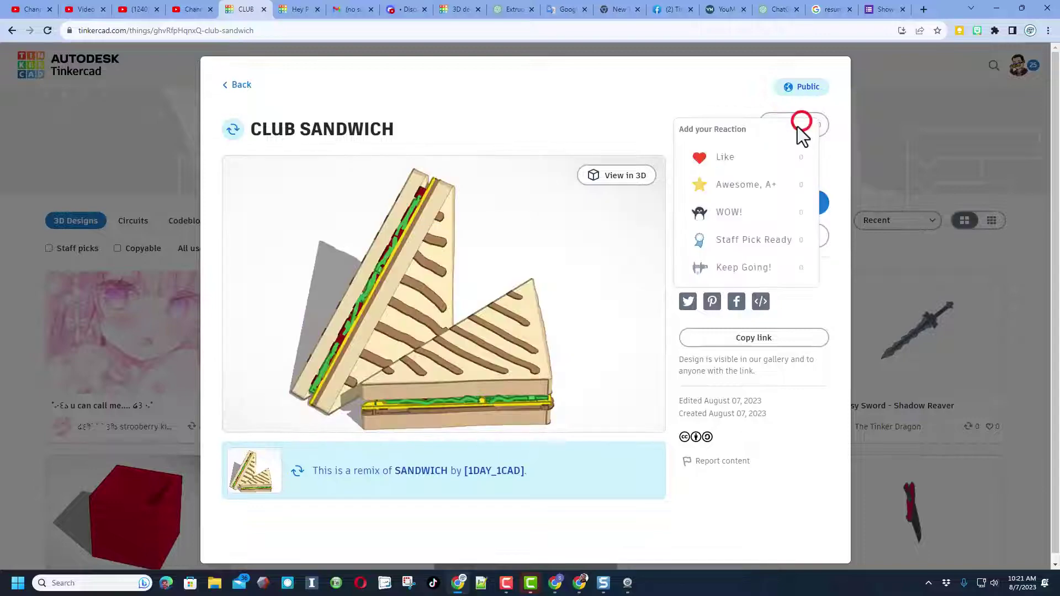
click(783, 156)
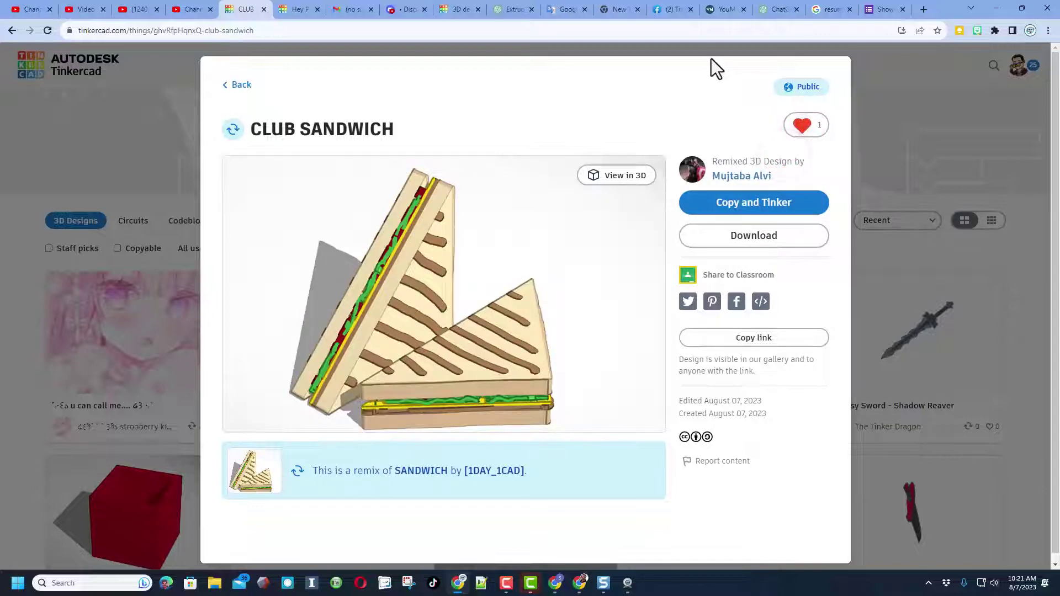
key(Escape)
Give Fantasy Sword - Shadow Reaver an Awesome star reaction and return to the gallery.
click(895, 339)
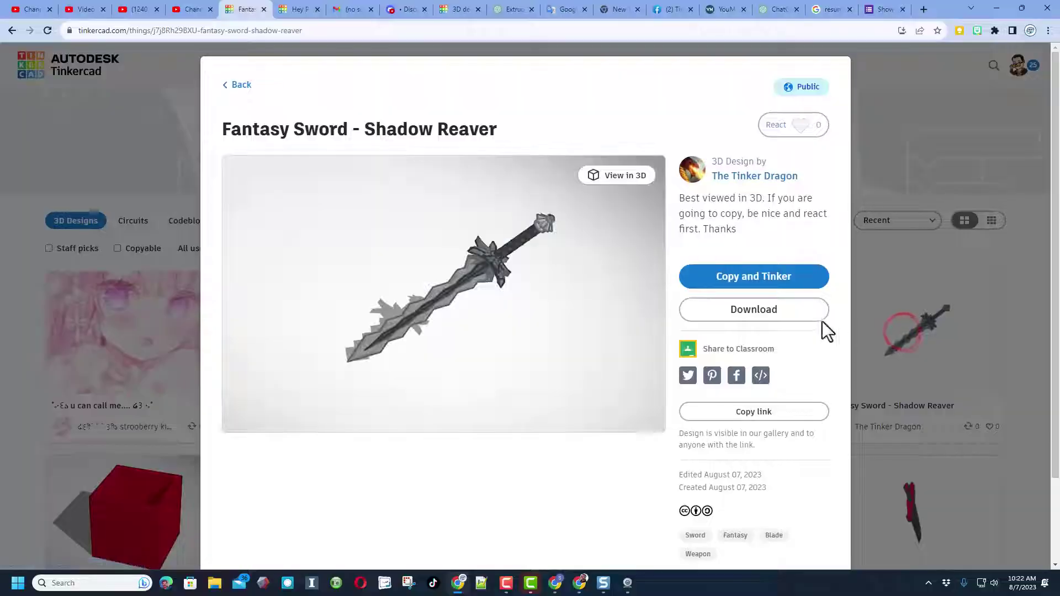
click(793, 124)
click(783, 186)
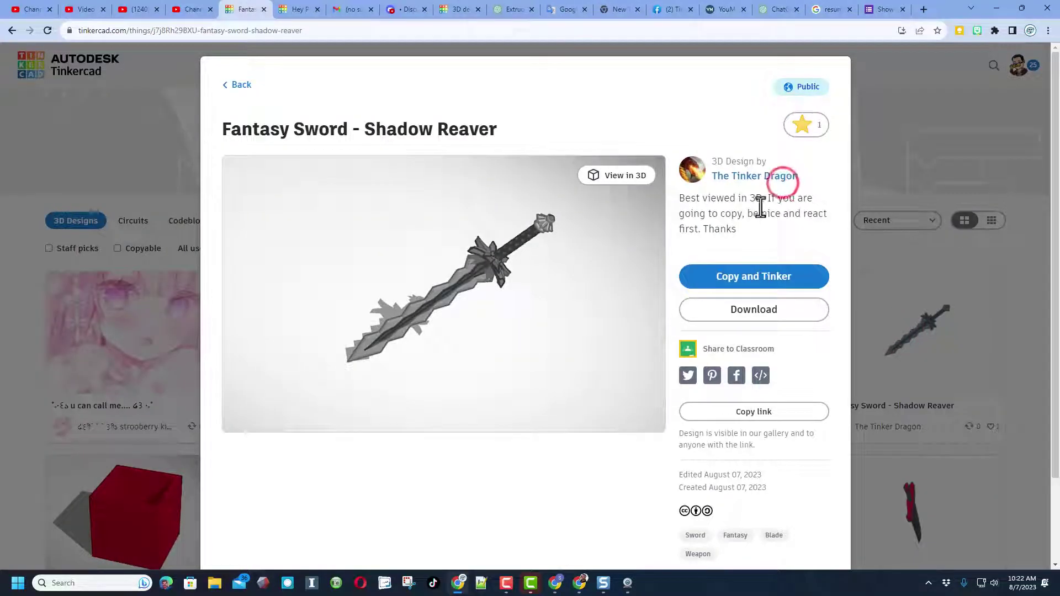
key(alt+Left)
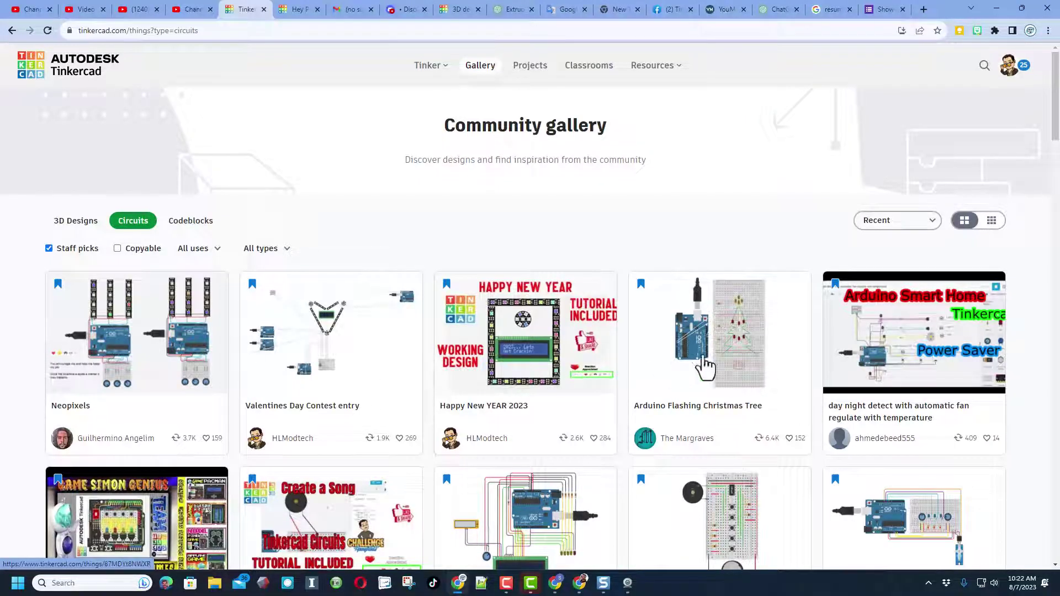
Show Codeblocks designs in the Community gallery.
click(196, 225)
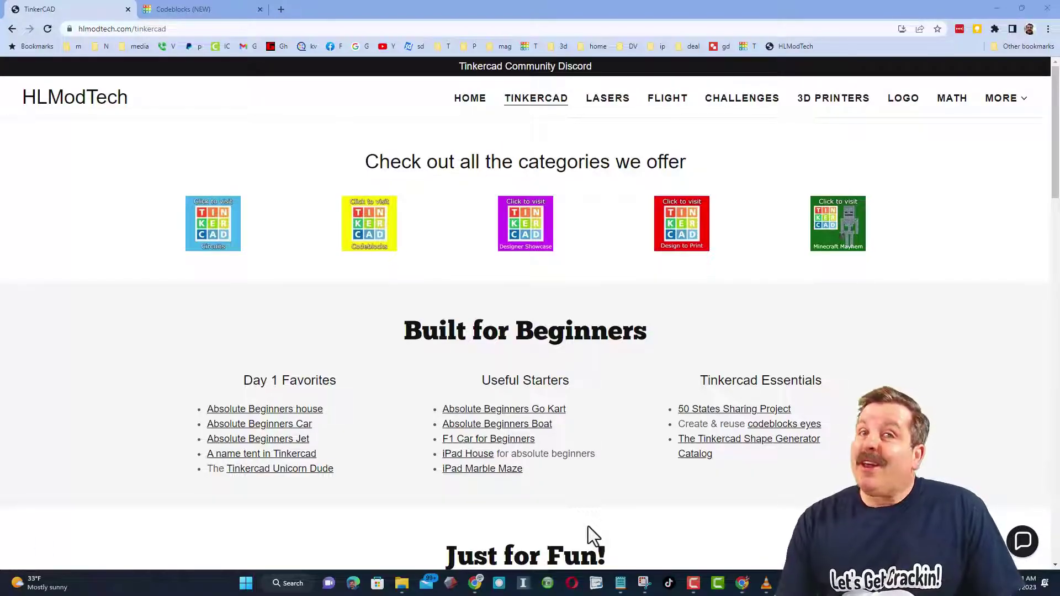
Open and close the contact chat, then open the Tinkercad Community Discord invite from the top banner.
click(1026, 540)
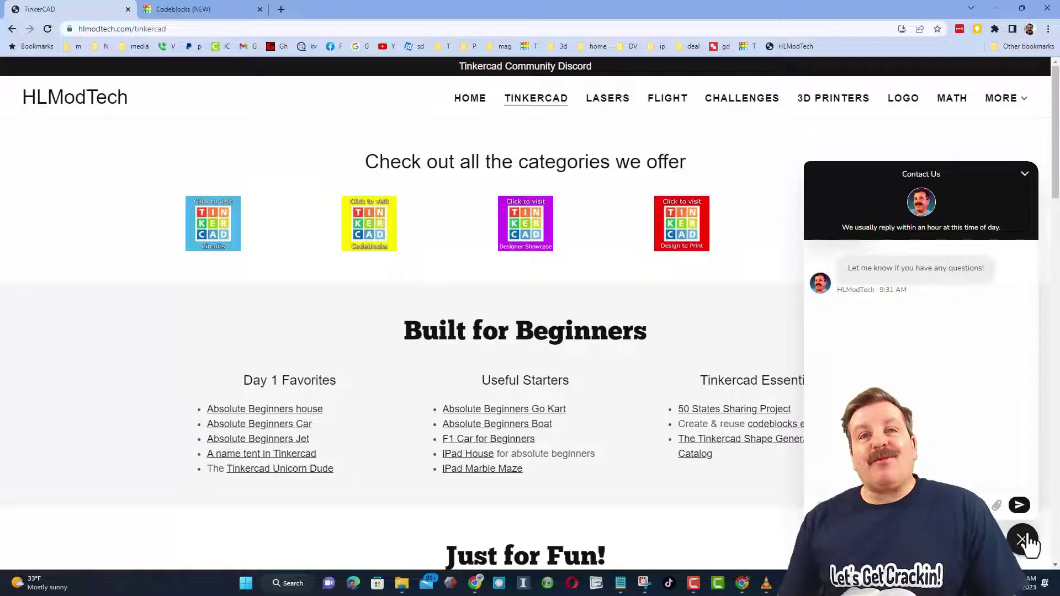
click(1024, 540)
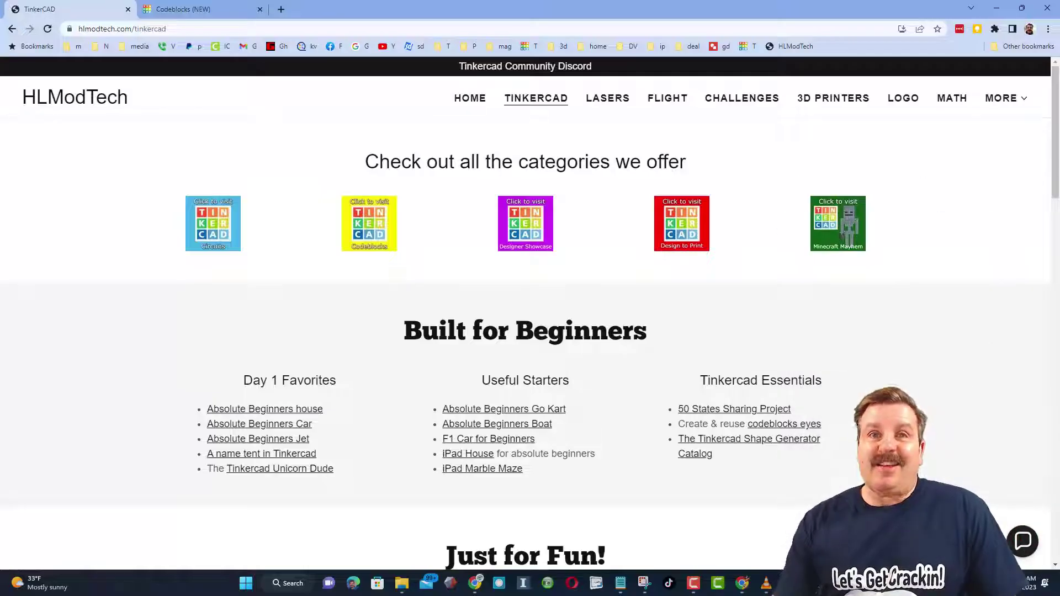
click(535, 69)
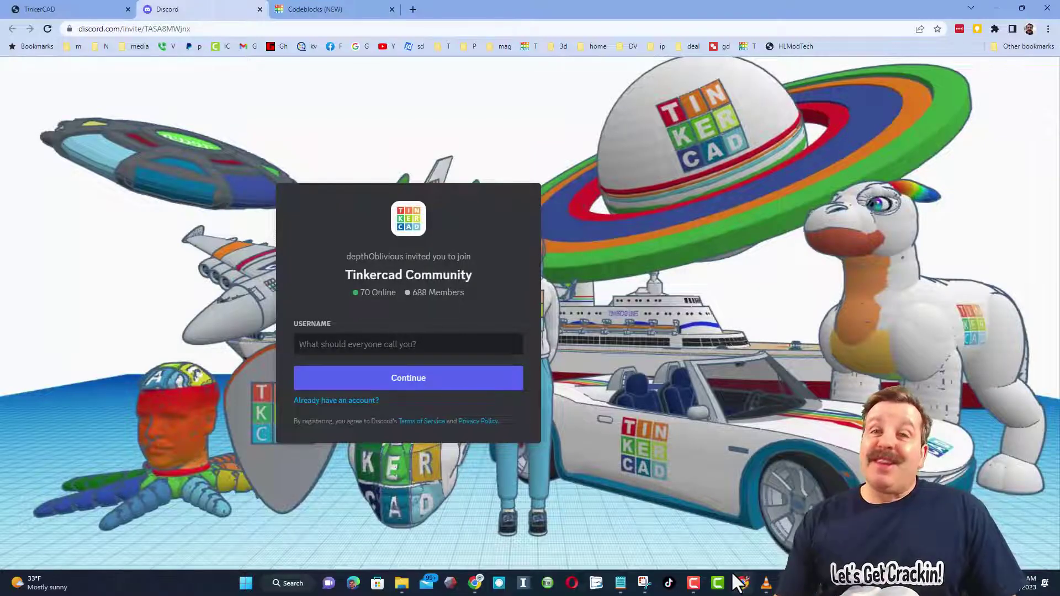
Return to the hlmodtech.com/tinkercad browser tab, leaving the Discord invite tab open.
click(116, 11)
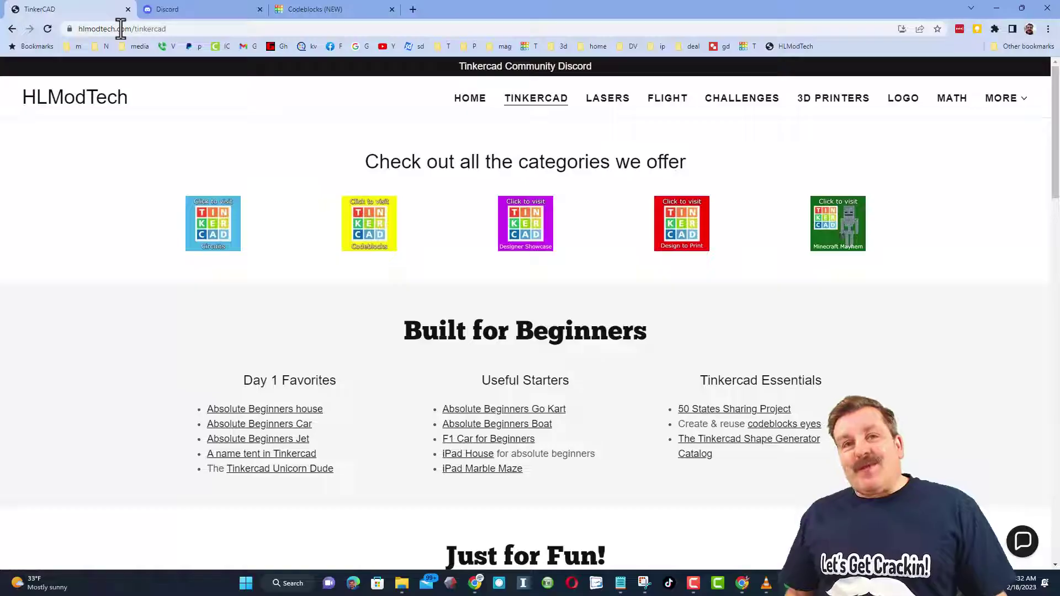